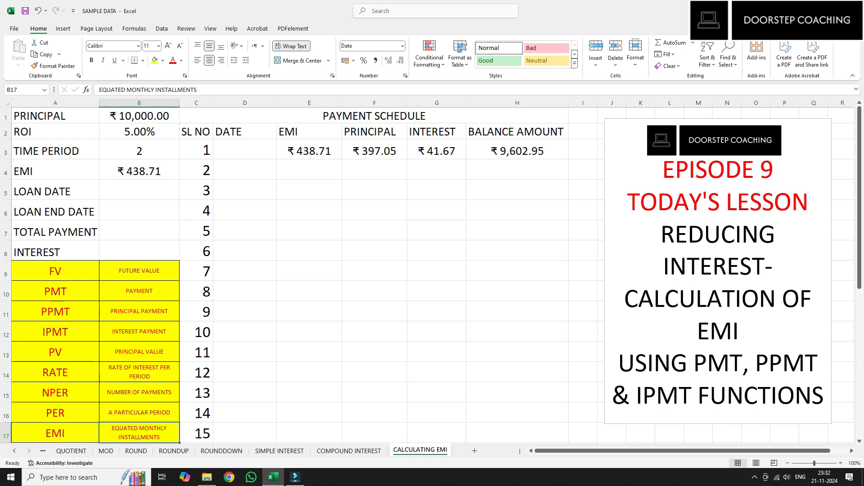
Step: On the SIMPLE INTEREST sheet, set the principal to 10000, the ROI to 5% and the time period to 2
{"action": "left_click", "coordinate": [279, 451]}
{"action": "left_click", "coordinate": [167, 119]}
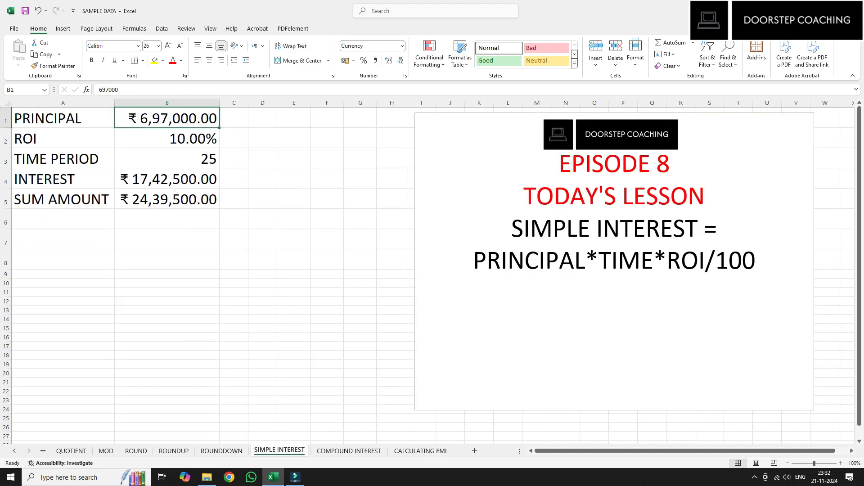
{"action": "type", "text": "10000"}
{"action": "key", "text": "Return"}
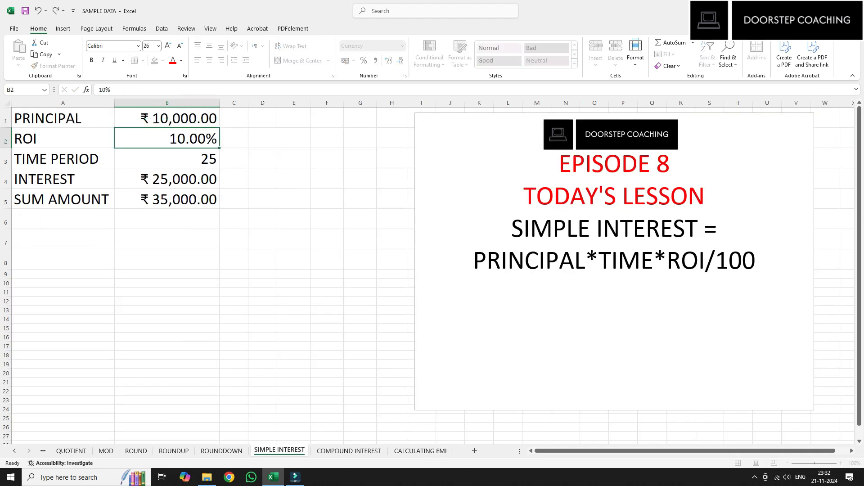
{"action": "type", "text": "5%"}
{"action": "key", "text": "Return"}
{"action": "type", "text": "2"}
{"action": "key", "text": "Return"}
{"action": "left_click_drag", "start_coordinate": [166, 118], "coordinate": [167, 159]}
Step: Review the principal-to-sum-amount values on the COMPOUND INTEREST sheet and return to the CALCULATING EMI sheet
{"action": "left_click", "coordinate": [349, 450]}
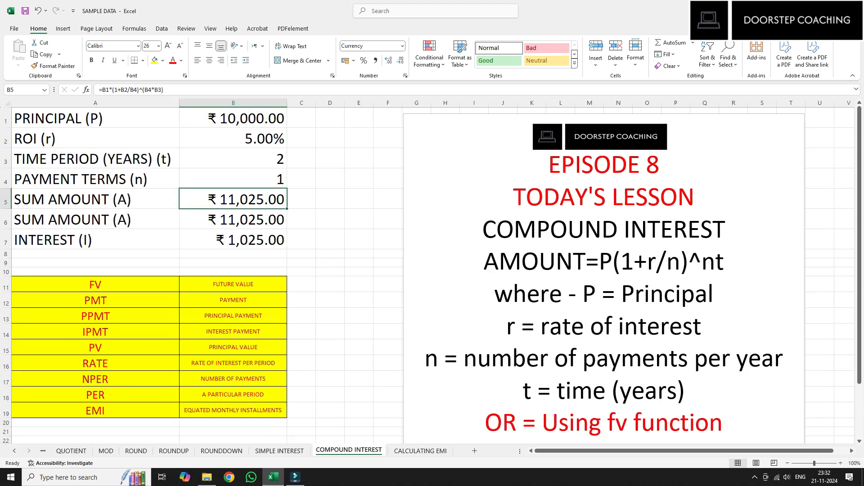
{"action": "left_click_drag", "start_coordinate": [233, 118], "coordinate": [233, 200]}
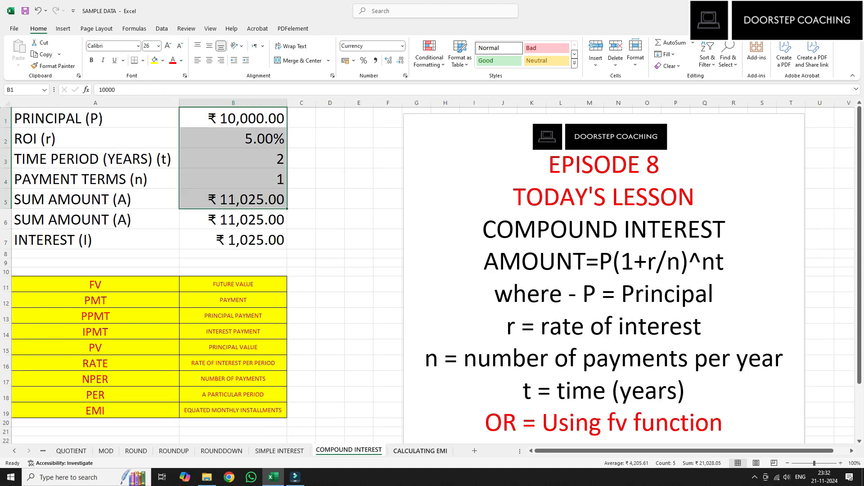
{"action": "left_click", "coordinate": [420, 450]}
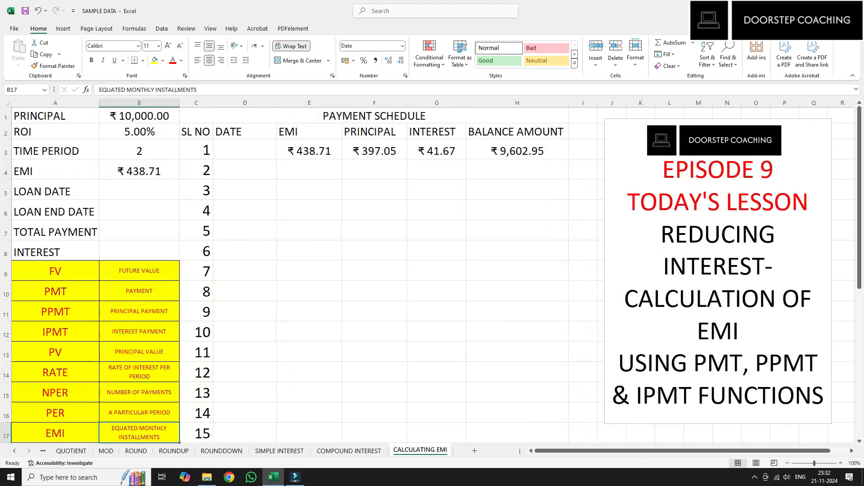
Step: Review the reducing-interest lesson title and the loan's principal, ROI and time period cells
{"action": "left_click_drag", "start_coordinate": [661, 234], "coordinate": [744, 331]}
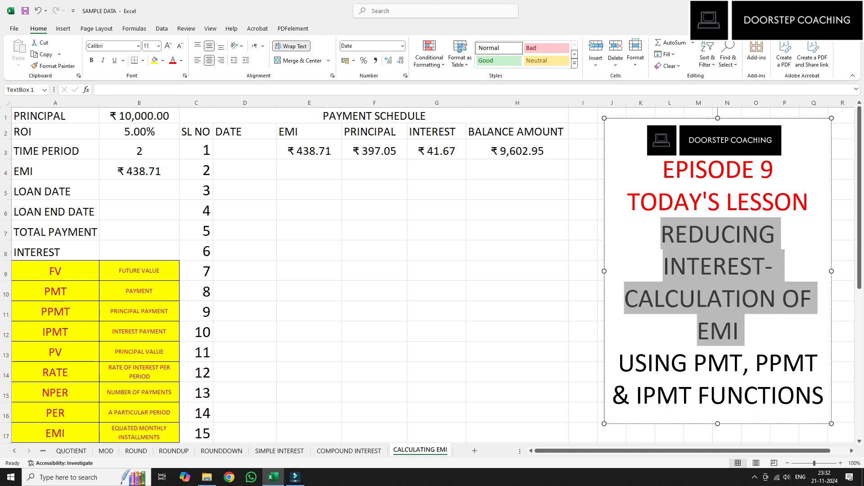
{"action": "left_click", "coordinate": [139, 116]}
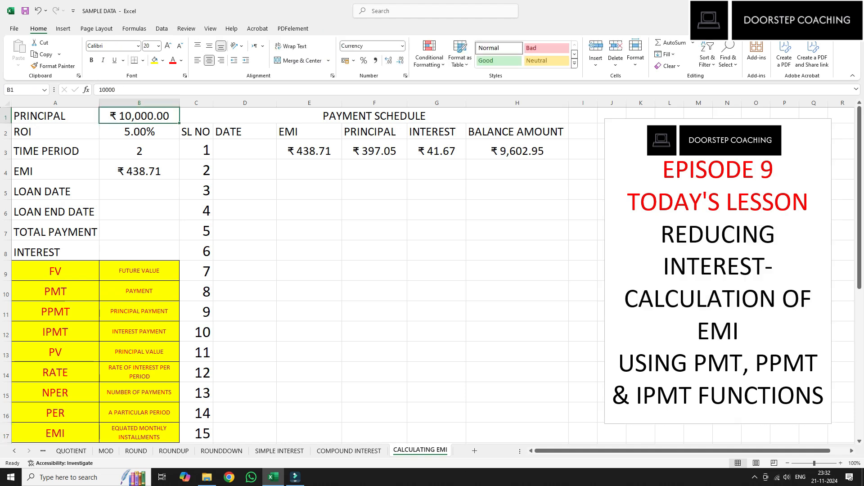
{"action": "left_click", "coordinate": [139, 131]}
{"action": "left_click", "coordinate": [139, 149]}
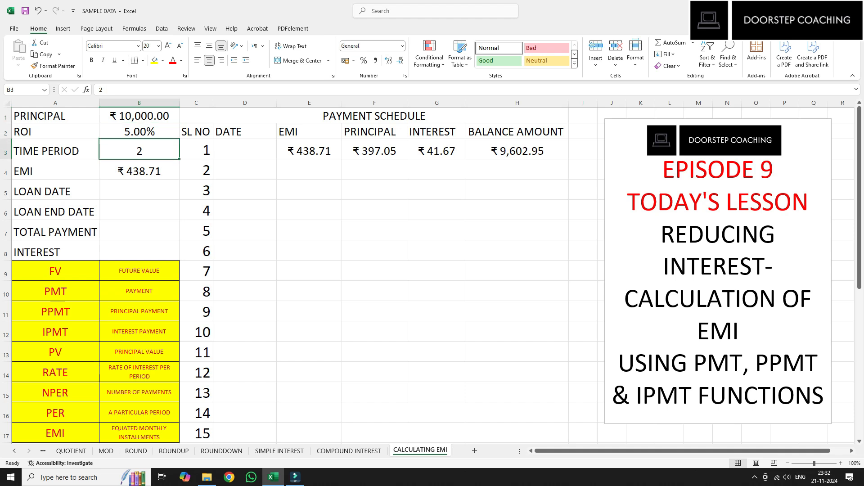
{"action": "triple_click", "coordinate": [718, 240]}
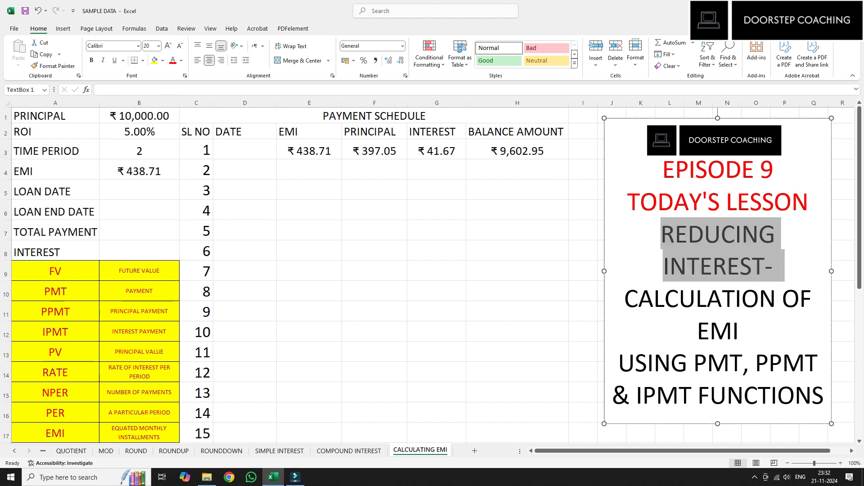
{"action": "left_click", "coordinate": [699, 266]}
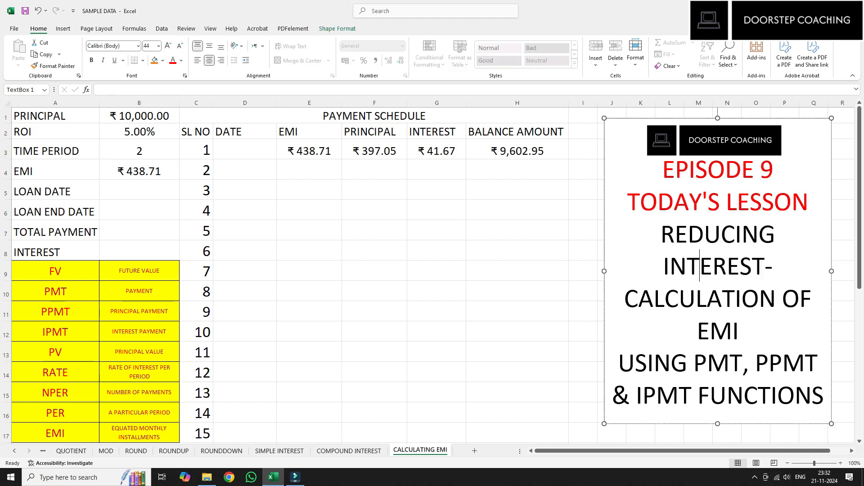
{"action": "triple_click", "coordinate": [700, 266]}
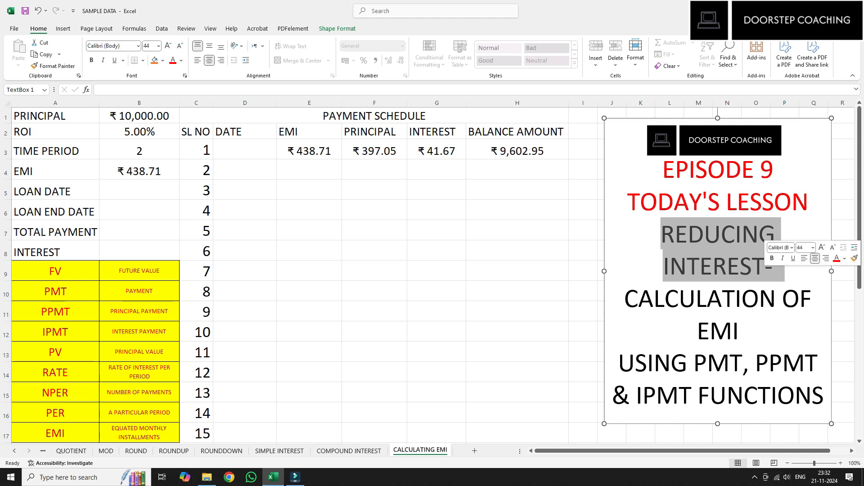
{"action": "left_click", "coordinate": [309, 210]}
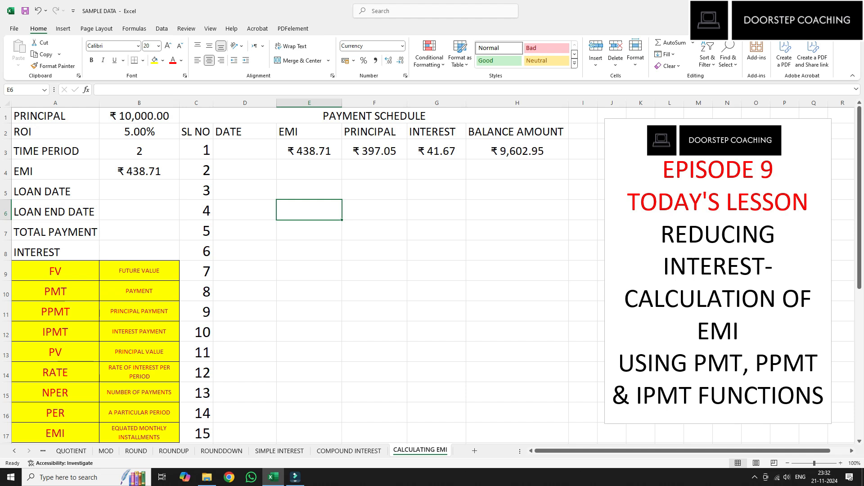
Step: Examine the EMI, principal and interest formulas in the first row of the payment schedule and its balance amount column
{"action": "left_click", "coordinate": [309, 150]}
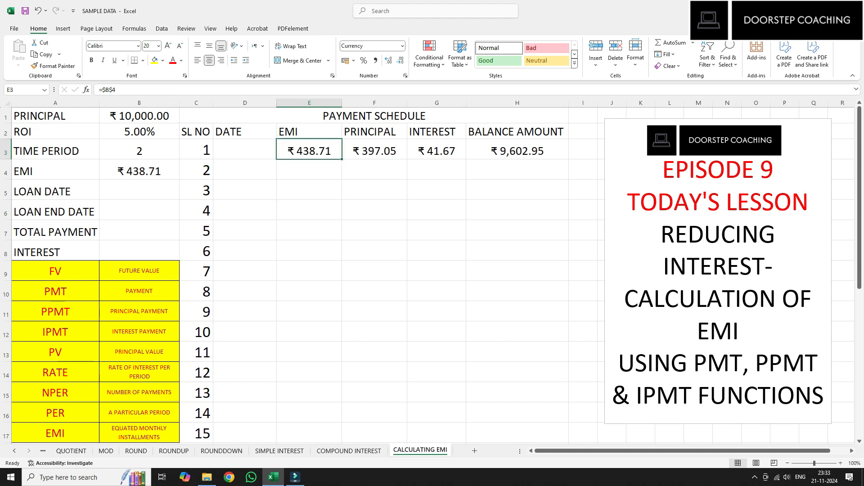
{"action": "left_click", "coordinate": [374, 150]}
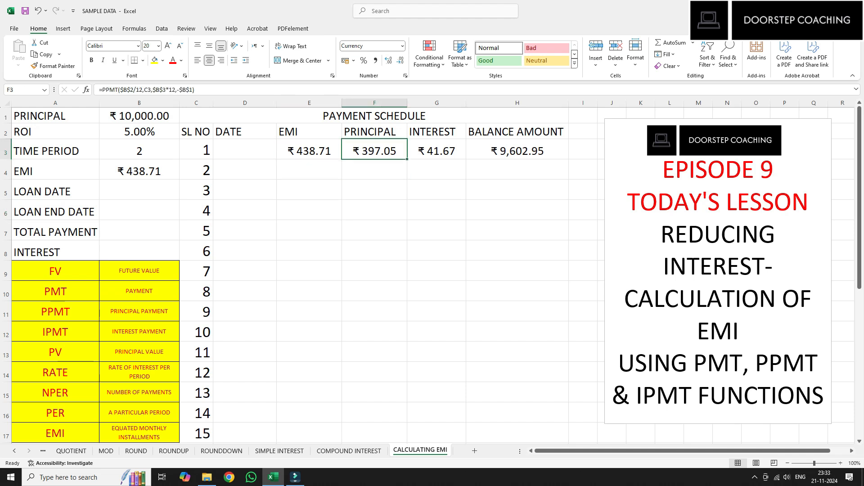
{"action": "left_click", "coordinate": [437, 150]}
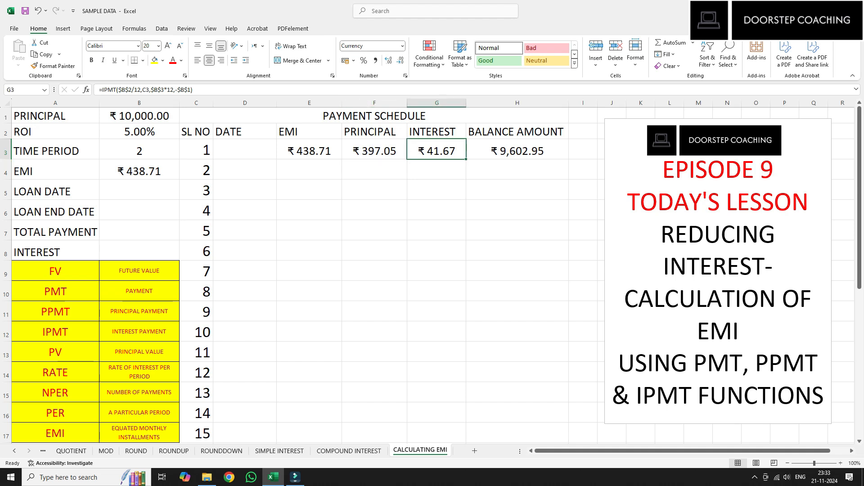
{"action": "left_click", "coordinate": [374, 149]}
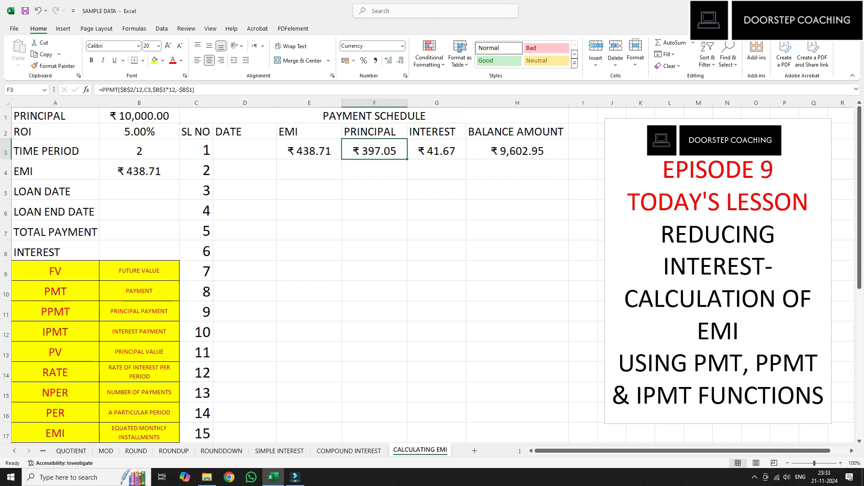
{"action": "left_click", "coordinate": [139, 116]}
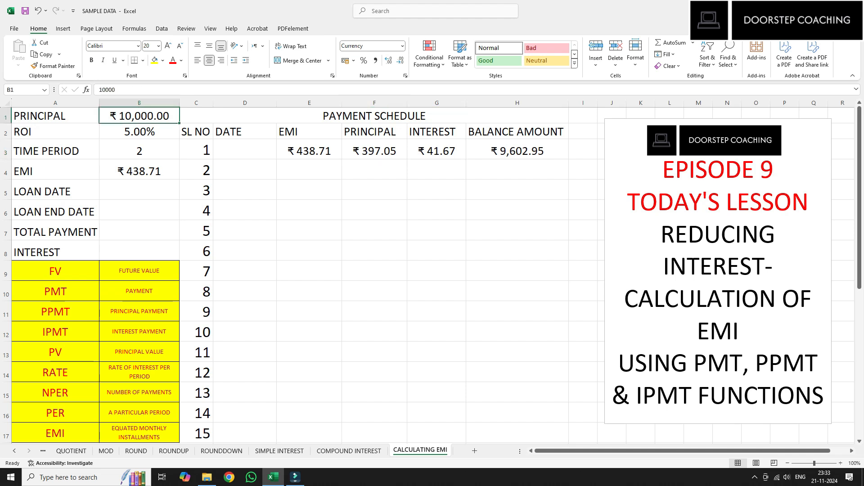
{"action": "left_click", "coordinate": [374, 149]}
{"action": "left_click", "coordinate": [517, 170]}
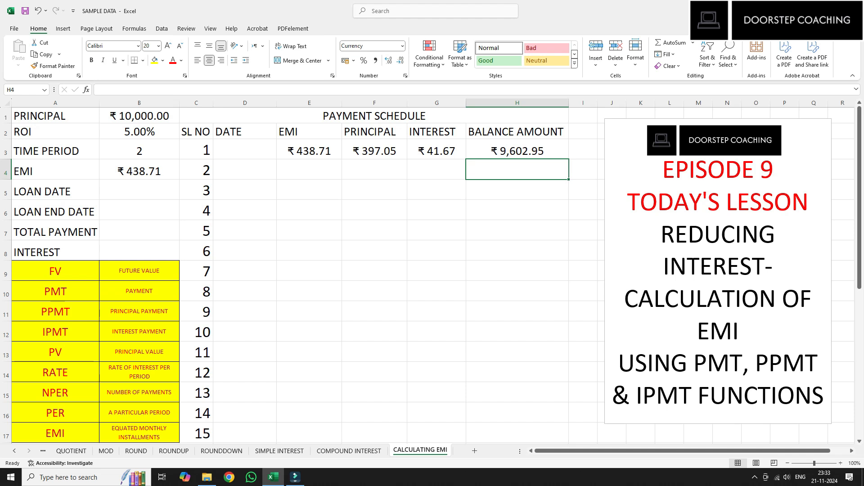
{"action": "scroll", "coordinate": [432, 270], "scroll_direction": "down", "scroll_amount": 5}
{"action": "scroll", "coordinate": [432, 270], "scroll_direction": "up", "scroll_amount": 5}
Step: Examine the PMT formula in the EMI cell B4 together with its glossary entries and the principal, ROI and time period inputs
{"action": "left_click", "coordinate": [139, 171]}
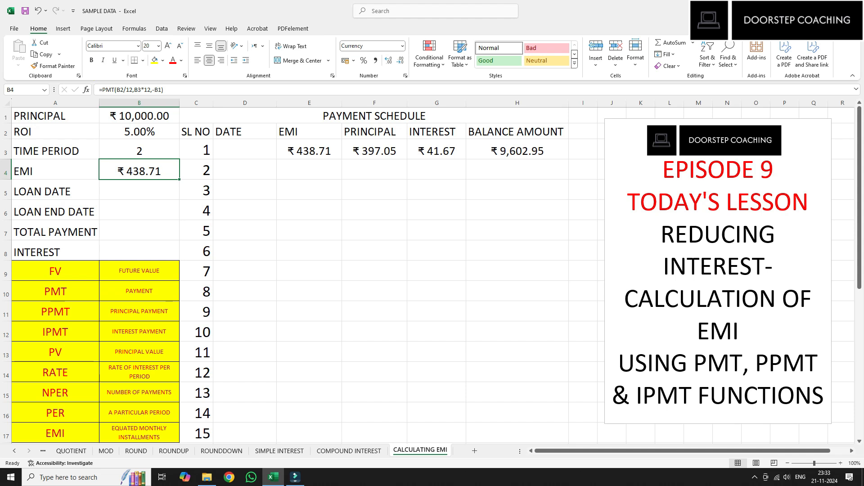
{"action": "left_click", "coordinate": [55, 291]}
{"action": "left_click", "coordinate": [139, 291]}
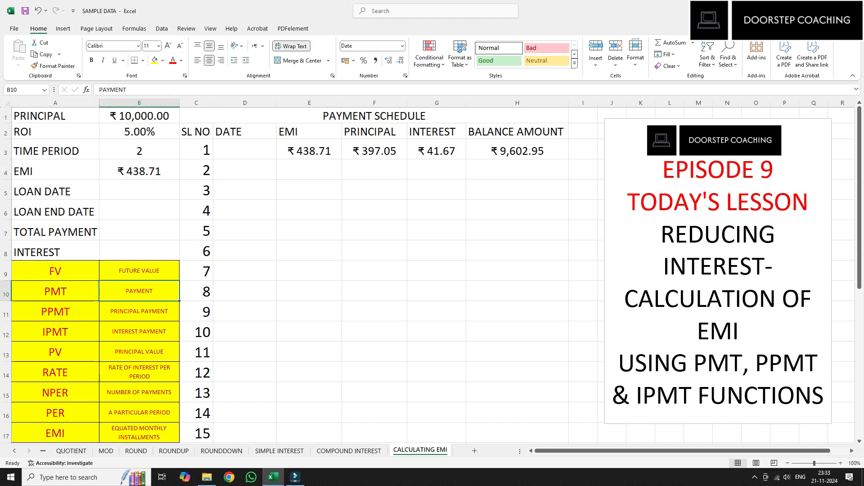
{"action": "left_click", "coordinate": [55, 292]}
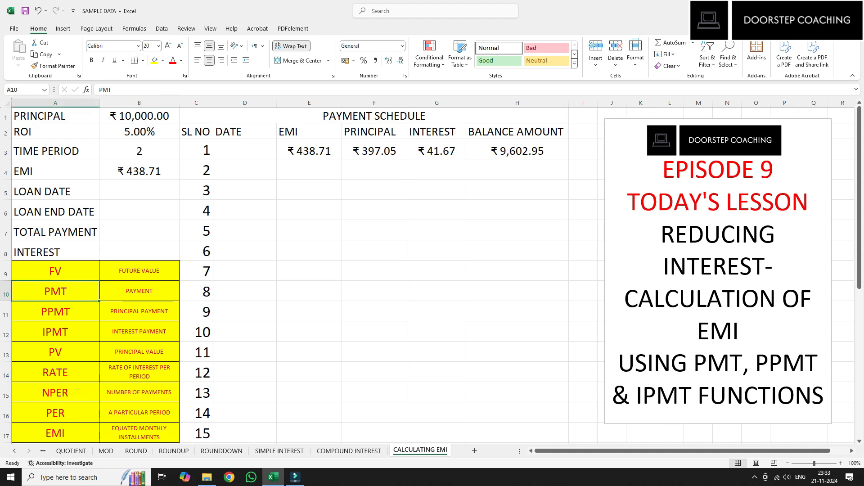
{"action": "left_click", "coordinate": [139, 115]}
{"action": "left_click", "coordinate": [139, 131]}
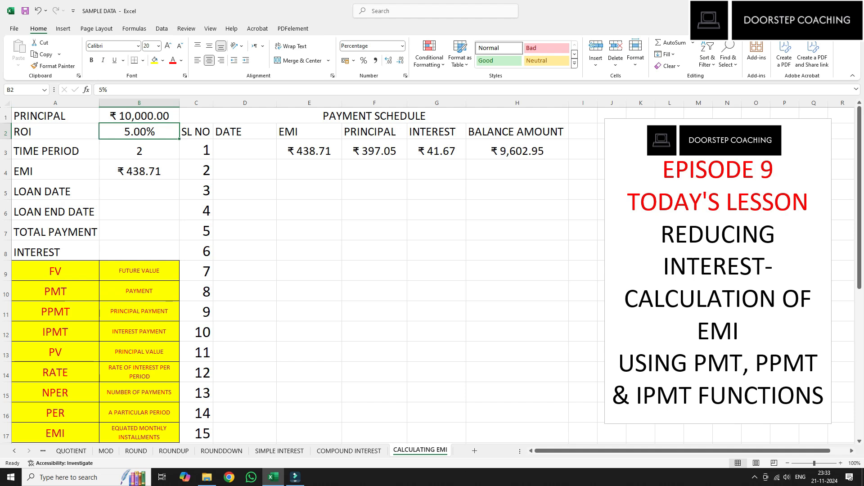
{"action": "left_click", "coordinate": [140, 151]}
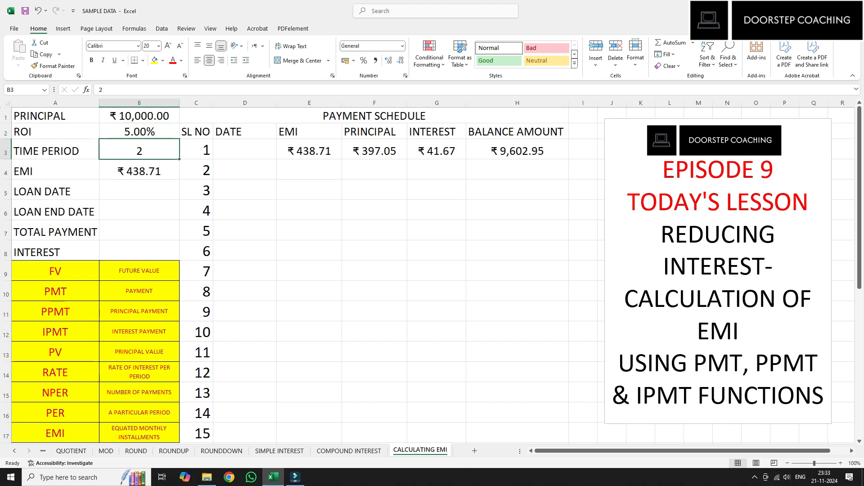
{"action": "left_click", "coordinate": [139, 171]}
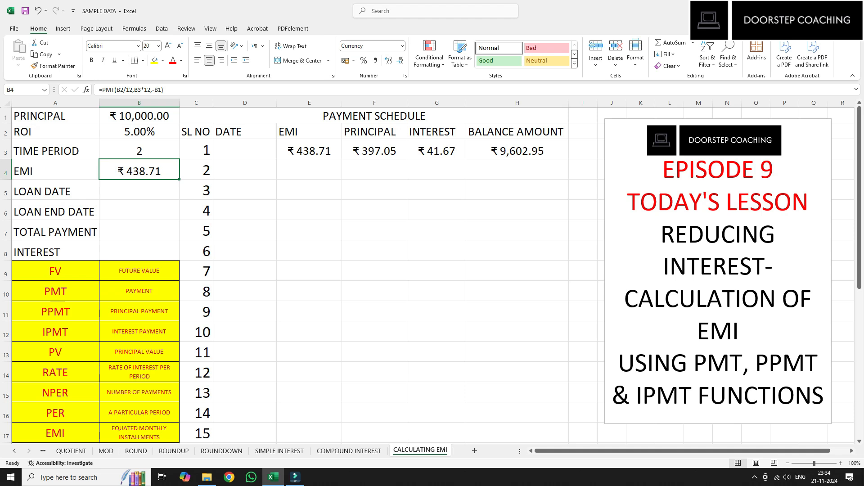
{"action": "left_click", "coordinate": [139, 433]}
{"action": "left_click", "coordinate": [139, 171]}
Step: Read through the yellow glossary of financial terms from FV down to PER with their meanings
{"action": "left_click_drag", "start_coordinate": [55, 271], "coordinate": [139, 270]}
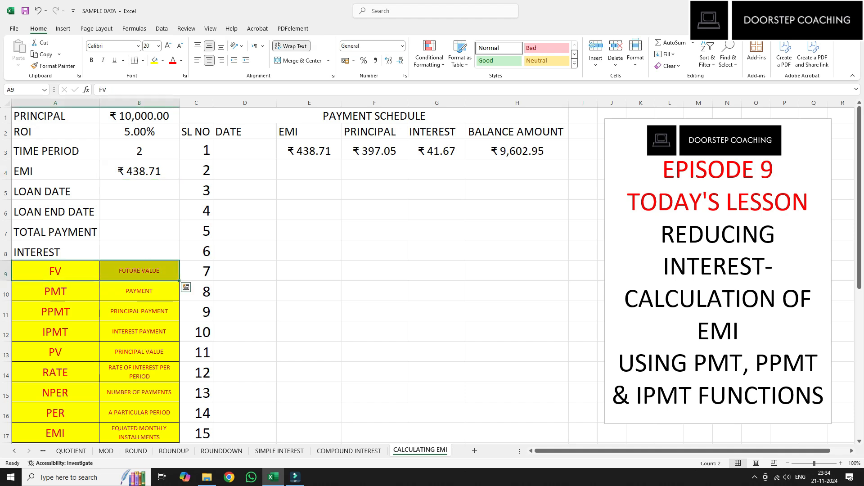
{"action": "left_click_drag", "start_coordinate": [140, 271], "coordinate": [139, 423]}
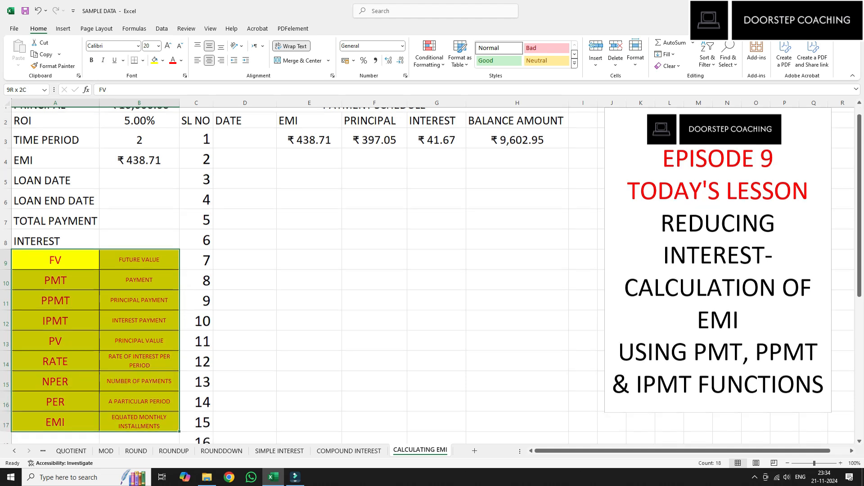
{"action": "scroll", "coordinate": [431, 274], "scroll_direction": "down", "scroll_amount": 1}
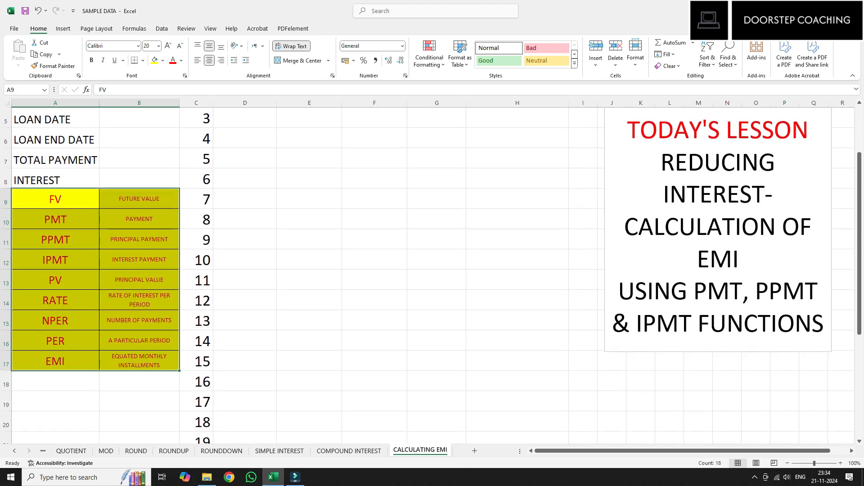
{"action": "left_click", "coordinate": [56, 199]}
{"action": "left_click", "coordinate": [55, 219]}
{"action": "left_click", "coordinate": [140, 219]}
{"action": "left_click", "coordinate": [139, 240]}
{"action": "left_click", "coordinate": [55, 260]}
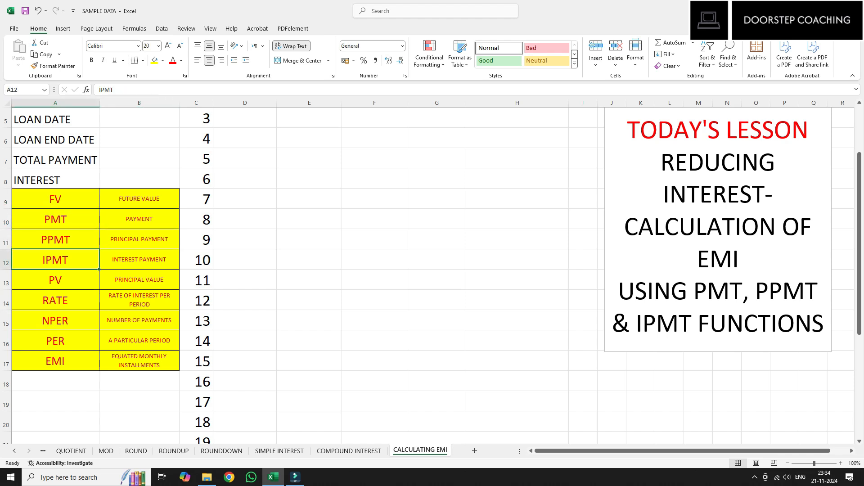
{"action": "left_click", "coordinate": [139, 259]}
{"action": "left_click", "coordinate": [55, 280]}
{"action": "left_click", "coordinate": [139, 280]}
{"action": "left_click", "coordinate": [55, 300]}
{"action": "left_click", "coordinate": [139, 300]}
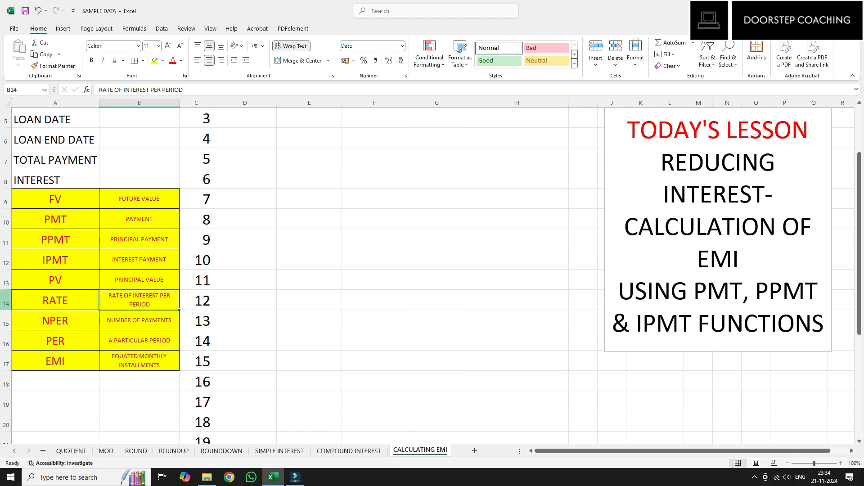
{"action": "left_click", "coordinate": [139, 320]}
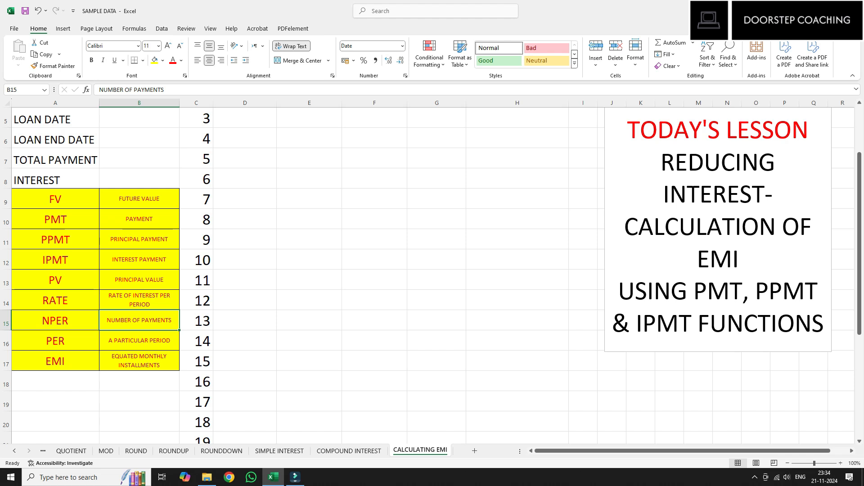
{"action": "left_click", "coordinate": [55, 341]}
{"action": "left_click", "coordinate": [139, 341]}
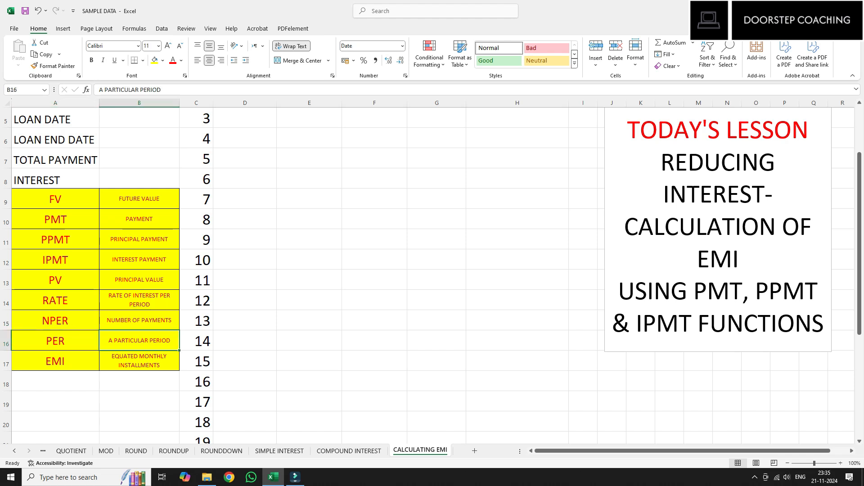
{"action": "left_click_drag", "start_coordinate": [55, 341], "coordinate": [139, 341]}
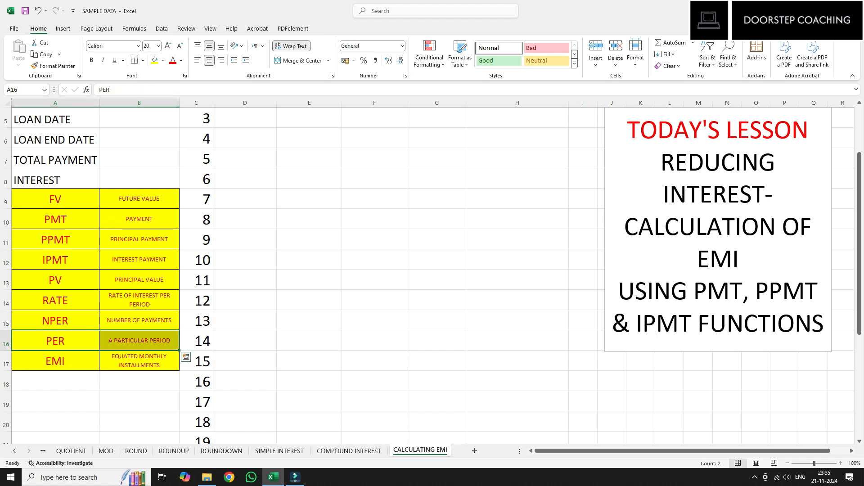
Step: Inspect the payment schedule's full SL NO column, from the first to the last period number
{"action": "scroll", "coordinate": [140, 341], "scroll_direction": "up", "scroll_amount": 2}
{"action": "left_click_drag", "start_coordinate": [196, 151], "coordinate": [196, 372]}
{"action": "scroll", "coordinate": [197, 270], "scroll_direction": "down", "scroll_amount": 4}
{"action": "scroll", "coordinate": [196, 270], "scroll_direction": "up", "scroll_amount": 4}
{"action": "left_click_drag", "start_coordinate": [198, 380], "coordinate": [211, 414]}
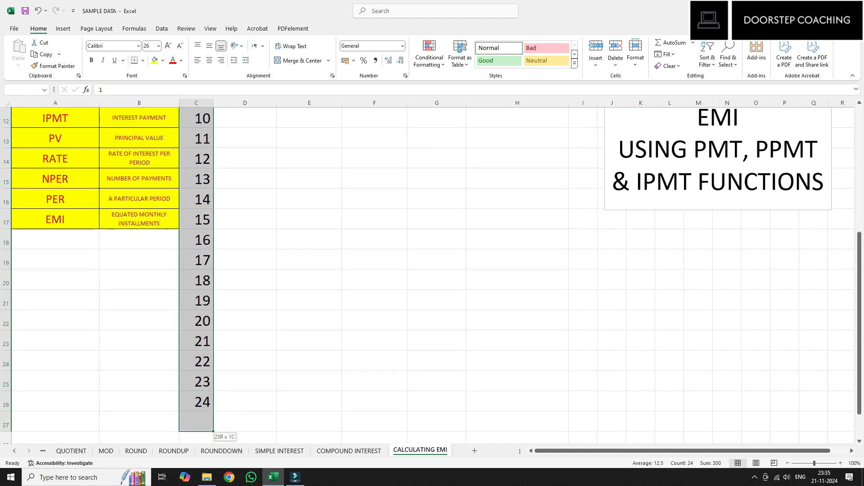
{"action": "scroll", "coordinate": [135, 275], "scroll_direction": "up", "scroll_amount": 4}
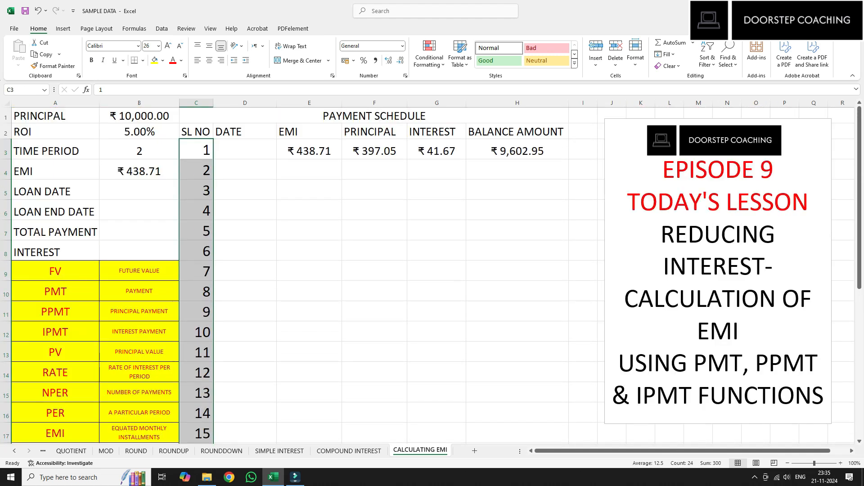
{"action": "key", "text": "Down"}
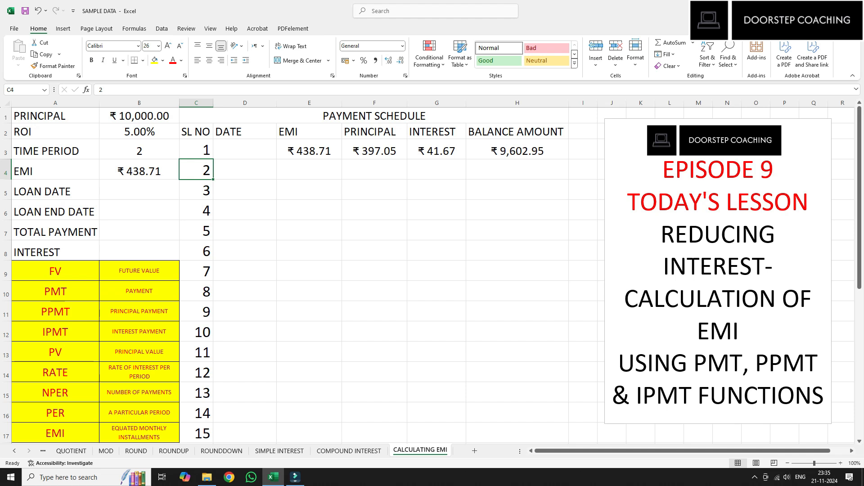
Step: Re-enter the EMI formula in B4 as =PMT(B2/12,B3*12,B1), using monthly rate, number of months and principal
{"action": "left_click", "coordinate": [374, 169]}
{"action": "scroll", "coordinate": [432, 275], "scroll_direction": "down", "scroll_amount": 2}
{"action": "scroll", "coordinate": [432, 275], "scroll_direction": "up", "scroll_amount": 2}
{"action": "left_click", "coordinate": [139, 171]}
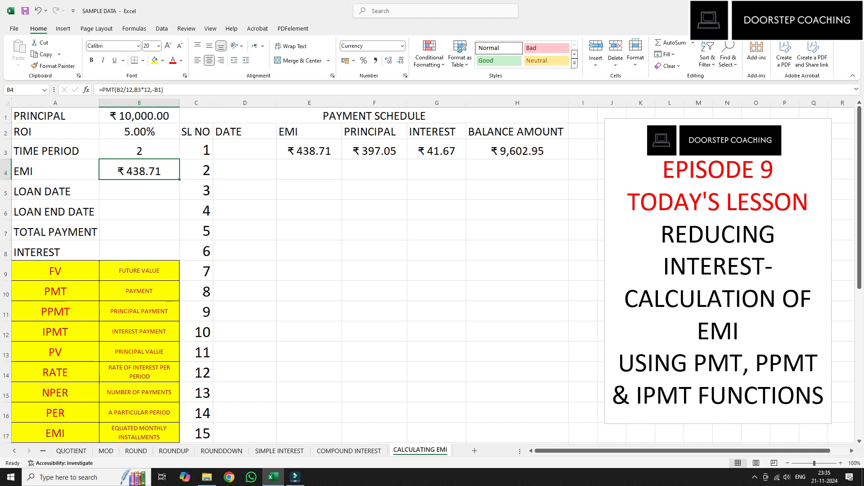
{"action": "type", "text": "=PMT"}
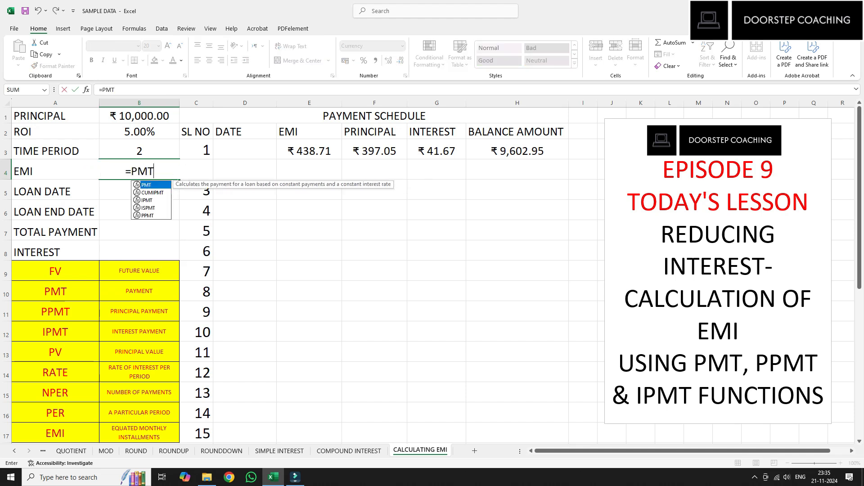
{"action": "type", "text": "("}
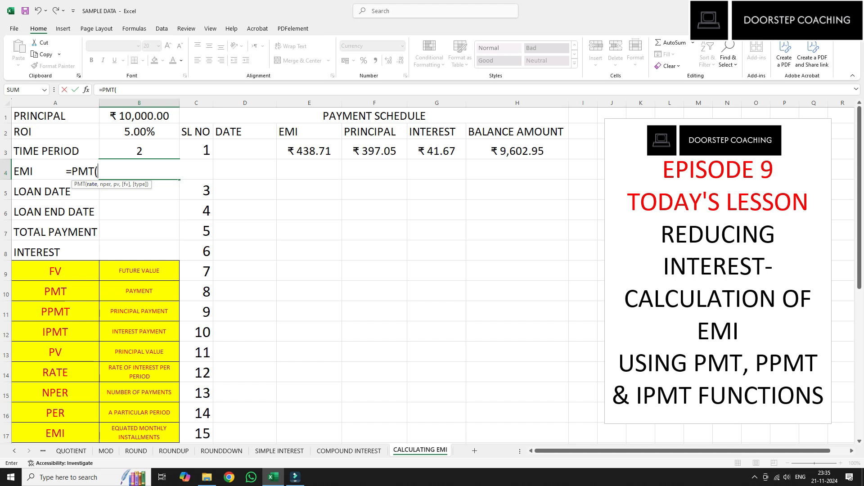
{"action": "left_click", "coordinate": [139, 131]}
{"action": "type", "text": "/12"}
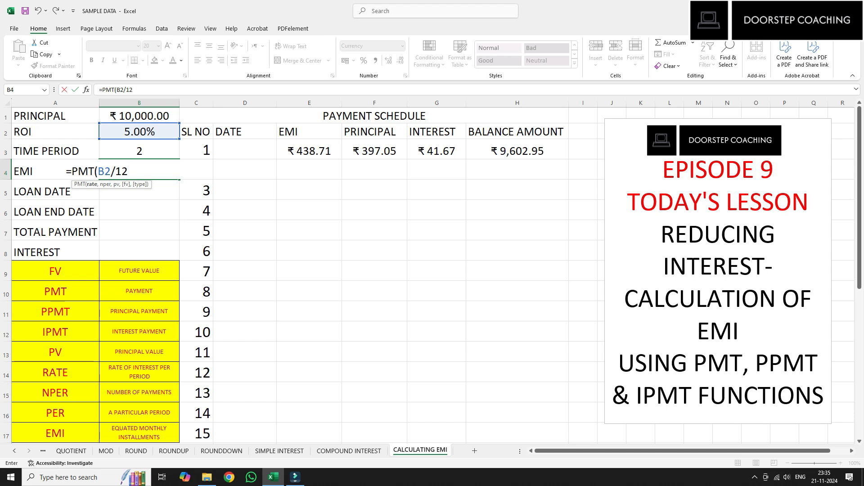
{"action": "type", "text": ","}
{"action": "key", "text": "Up"}
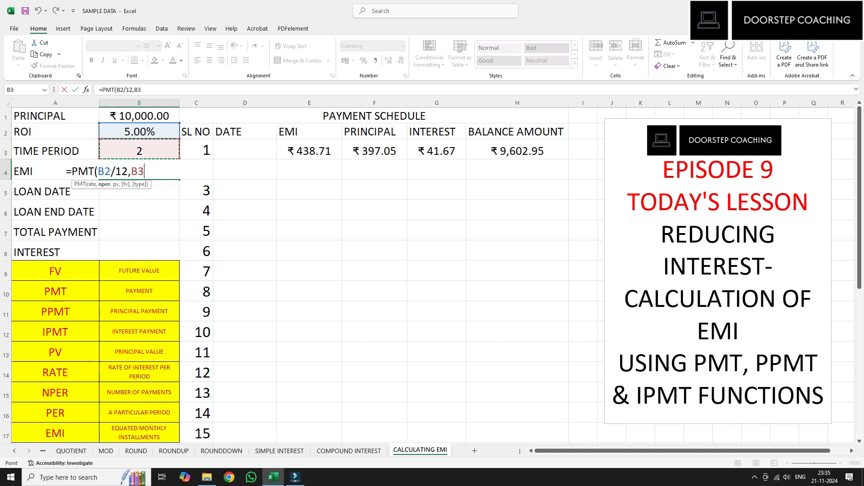
{"action": "type", "text": "*12,"}
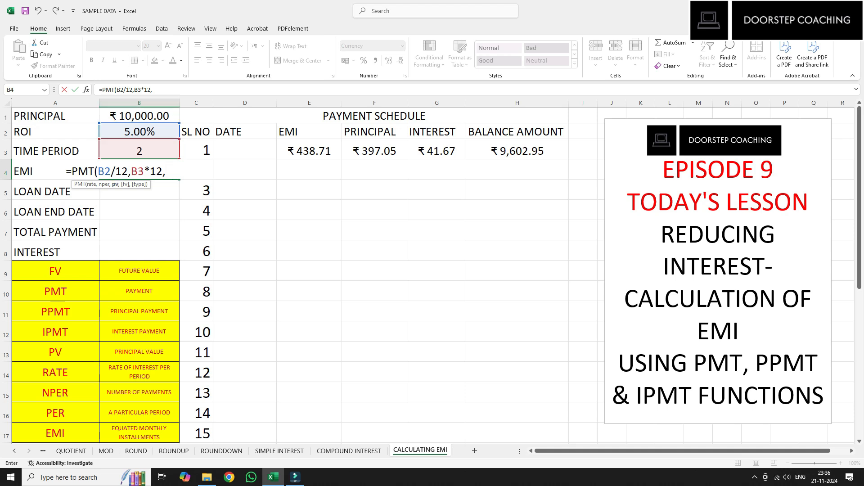
{"action": "left_click", "coordinate": [139, 116]}
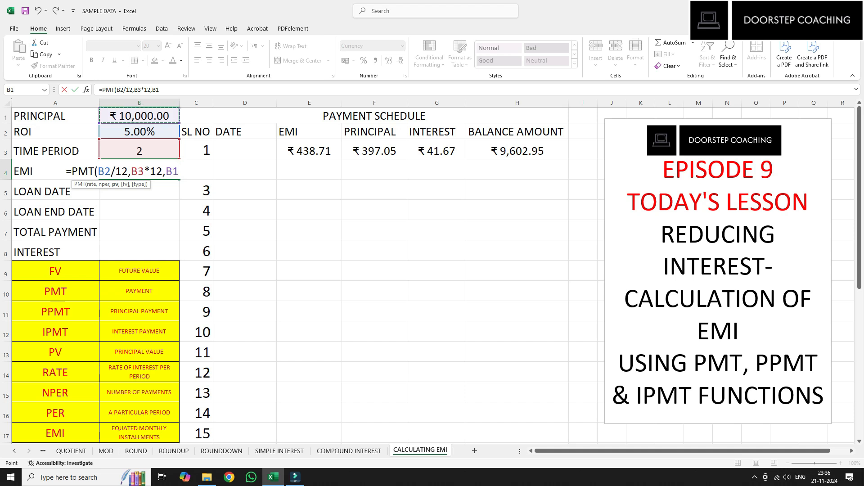
{"action": "key", "text": "Return"}
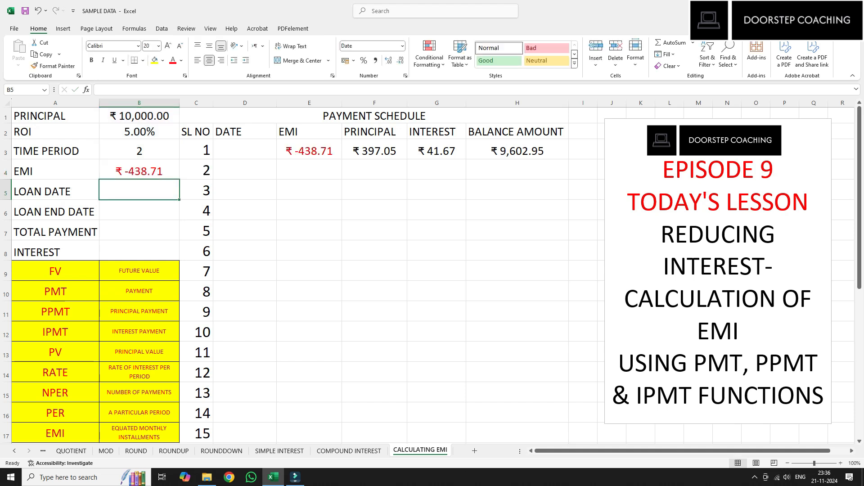
{"action": "left_click", "coordinate": [139, 171]}
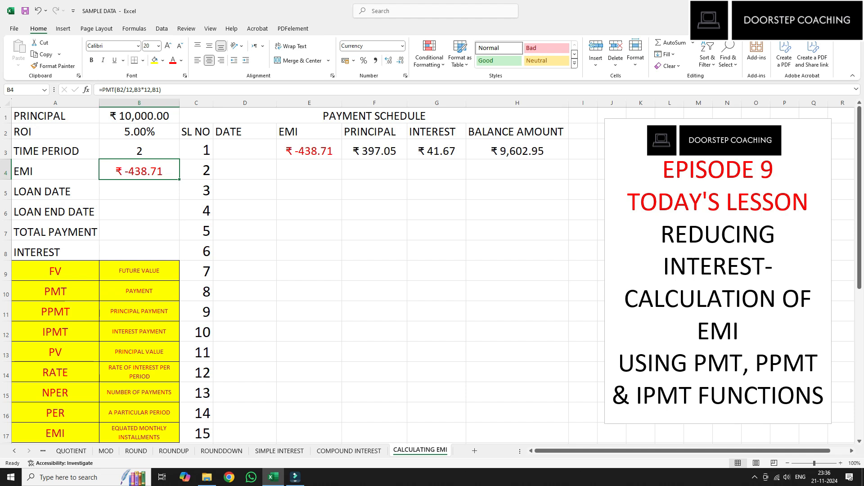
Step: Examine the FV formula in B6 of the COMPOUND INTEREST sheet and the PMT, PPMT and IPMT glossary entries of CALCULATING EMI
{"action": "left_click", "coordinate": [348, 451]}
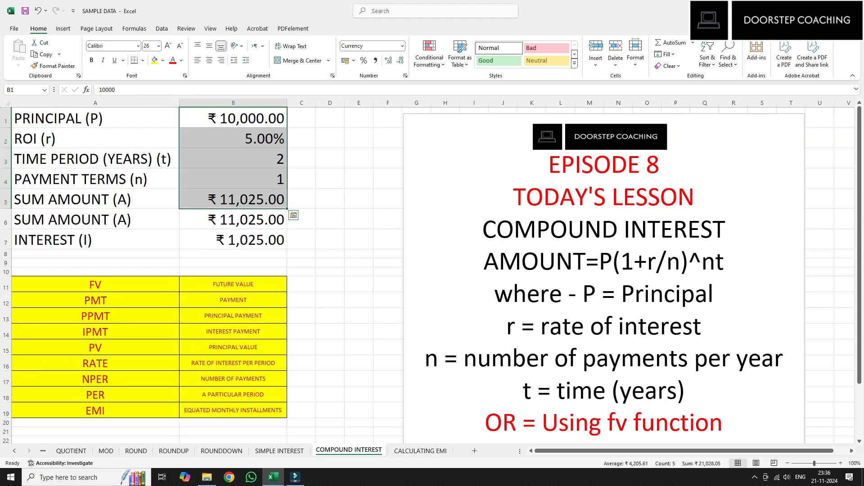
{"action": "left_click", "coordinate": [233, 219]}
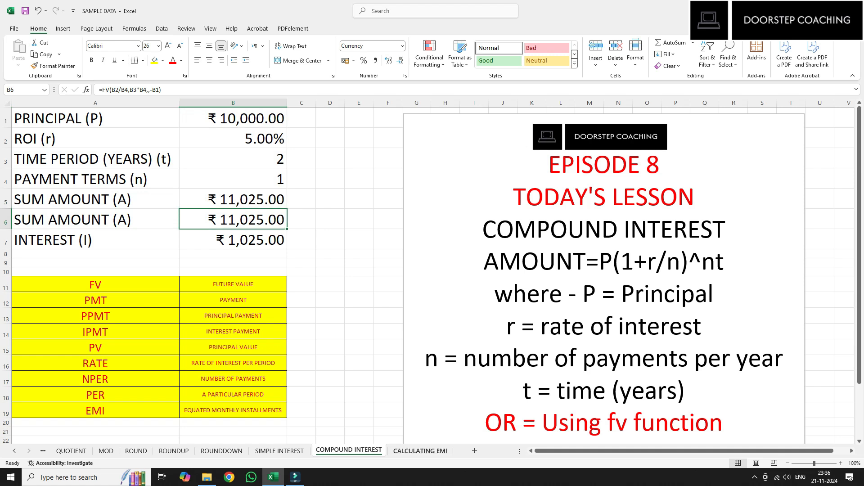
{"action": "left_click", "coordinate": [421, 451]}
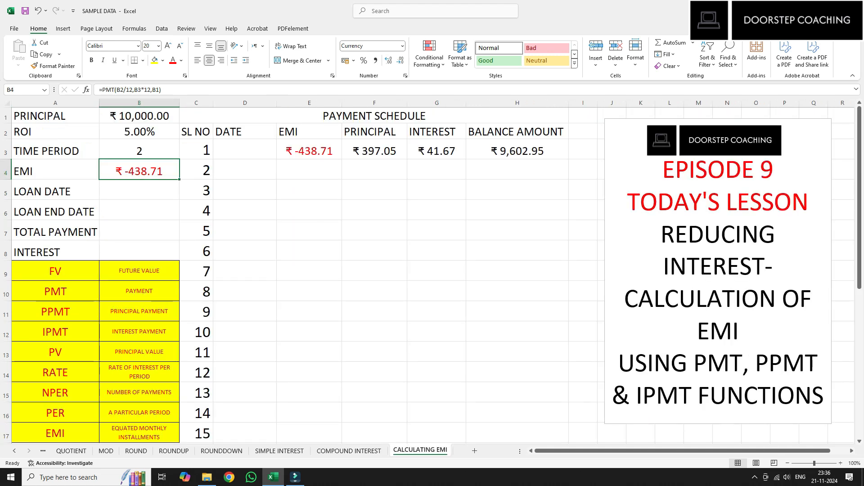
{"action": "left_click_drag", "start_coordinate": [55, 271], "coordinate": [55, 332]}
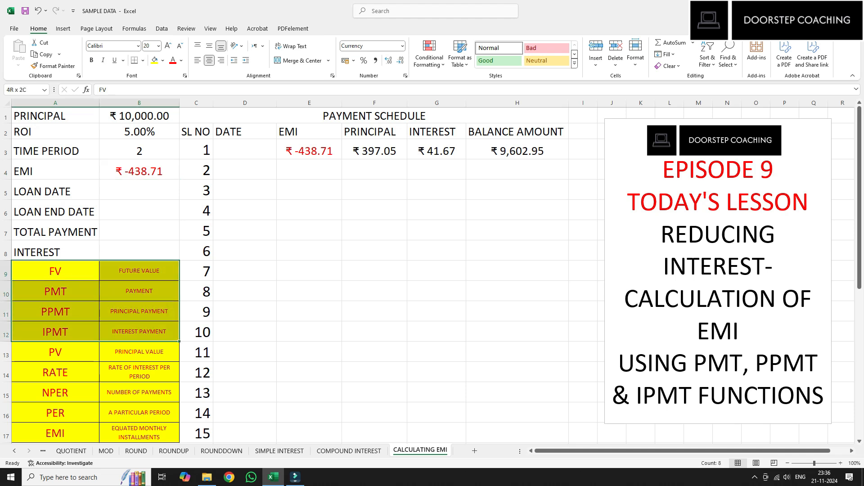
{"action": "left_click_drag", "start_coordinate": [55, 332], "coordinate": [55, 243]}
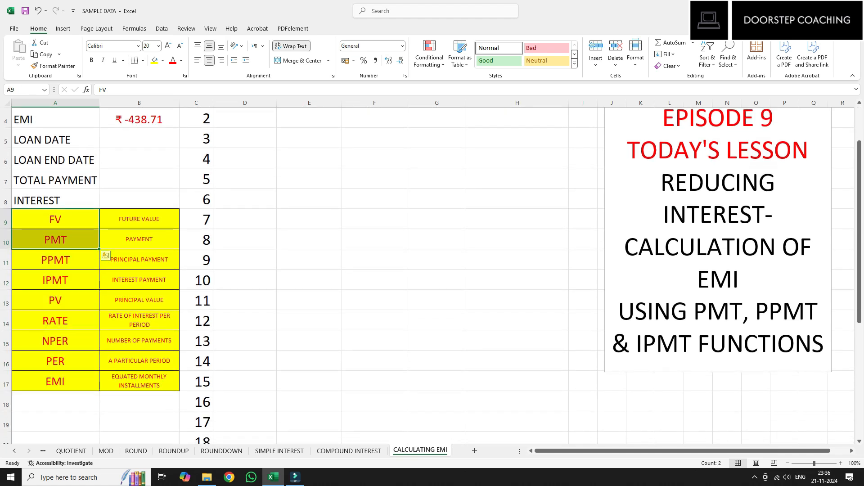
{"action": "left_click", "coordinate": [55, 259]}
{"action": "left_click", "coordinate": [54, 280]}
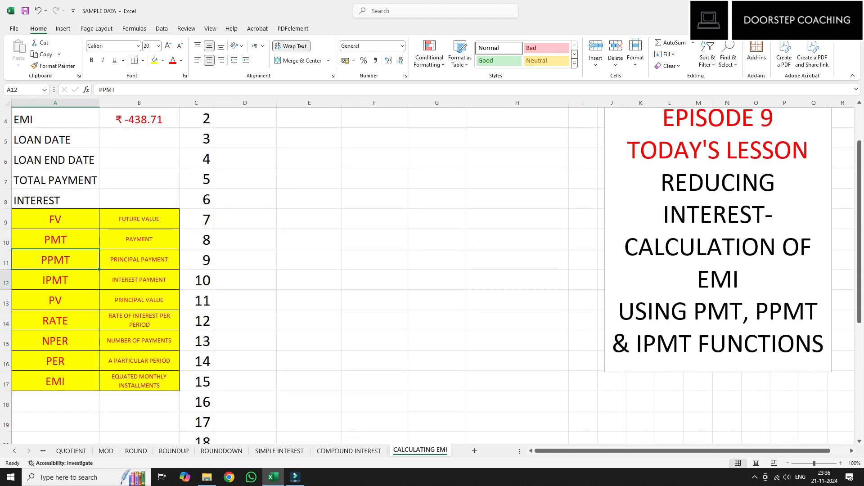
{"action": "left_click_drag", "start_coordinate": [55, 240], "coordinate": [55, 280]}
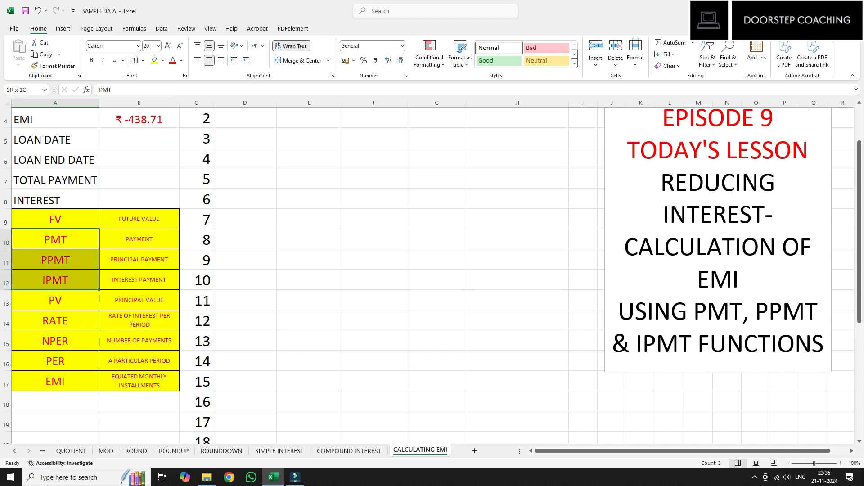
{"action": "scroll", "coordinate": [139, 225], "scroll_direction": "up", "scroll_amount": 1}
Step: Put a minus sign before PMT in the EMI formula in B4, making it =-PMT(B2/12,B3*12,B1)
{"action": "left_click", "coordinate": [139, 171]}
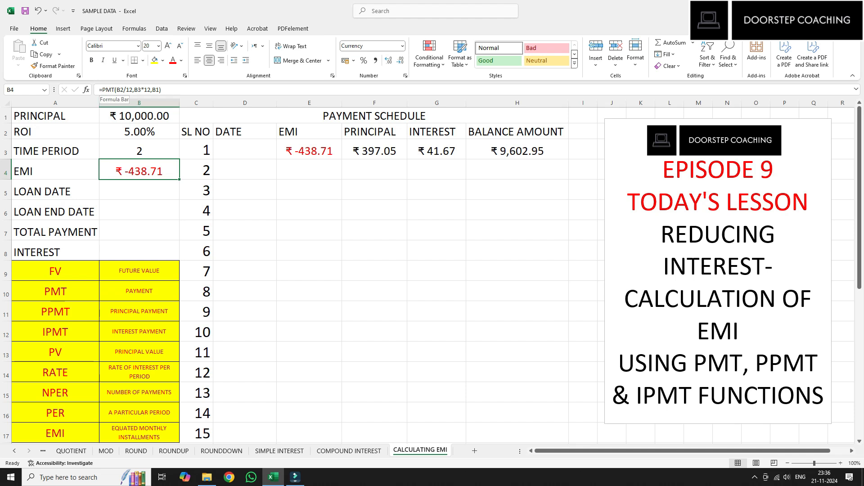
{"action": "left_click", "coordinate": [103, 90]}
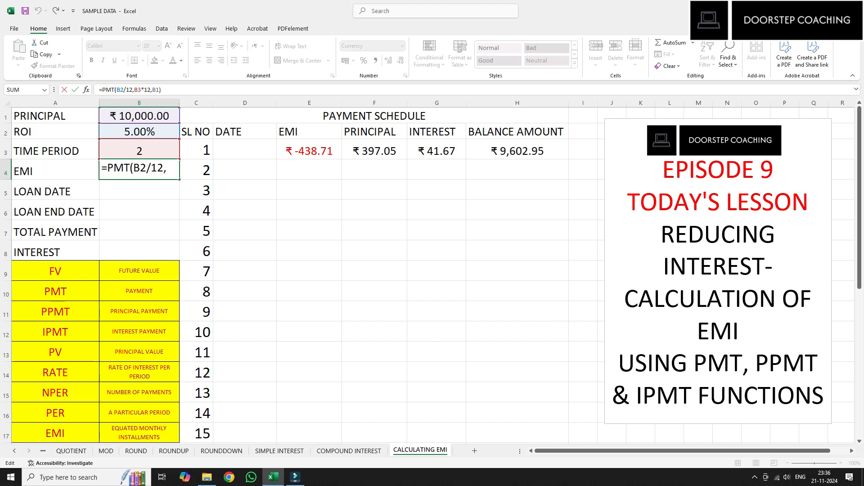
{"action": "type", "text": "-"}
{"action": "key", "text": "Return"}
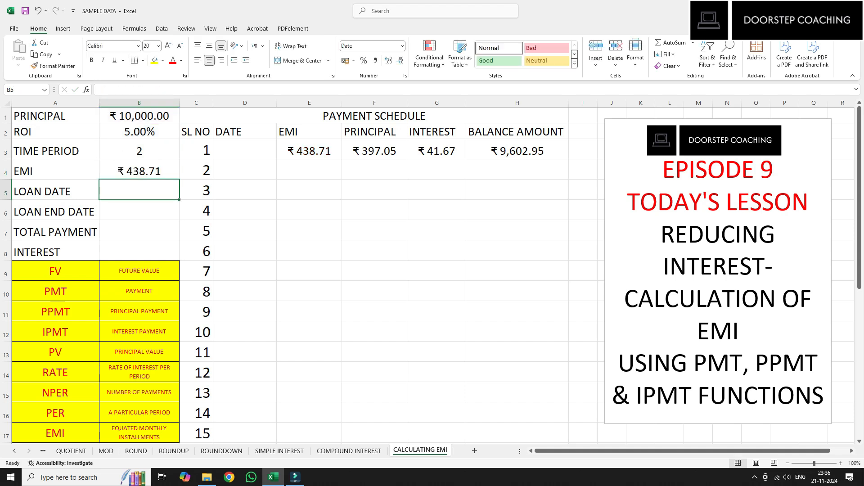
Step: Change the EMI formula in B4 to =PMT(B2/12,B3*12,-B1), with the minus sign only on the principal argument
{"action": "left_click", "coordinate": [139, 170]}
{"action": "left_click", "coordinate": [104, 90]}
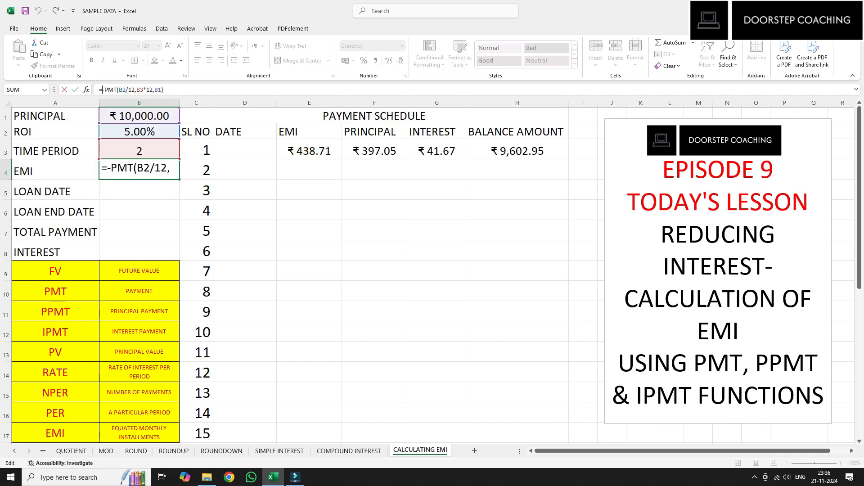
{"action": "key", "text": "BackSpace"}
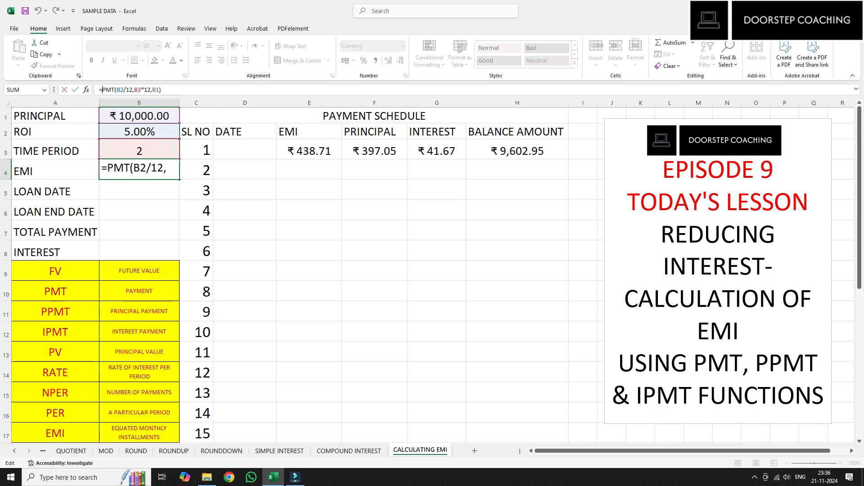
{"action": "left_click", "coordinate": [153, 90]}
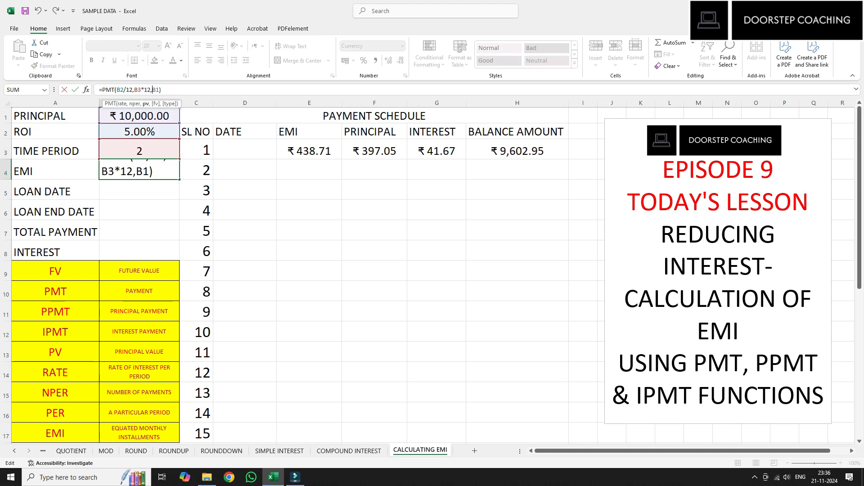
{"action": "type", "text": "-"}
{"action": "key", "text": "Return"}
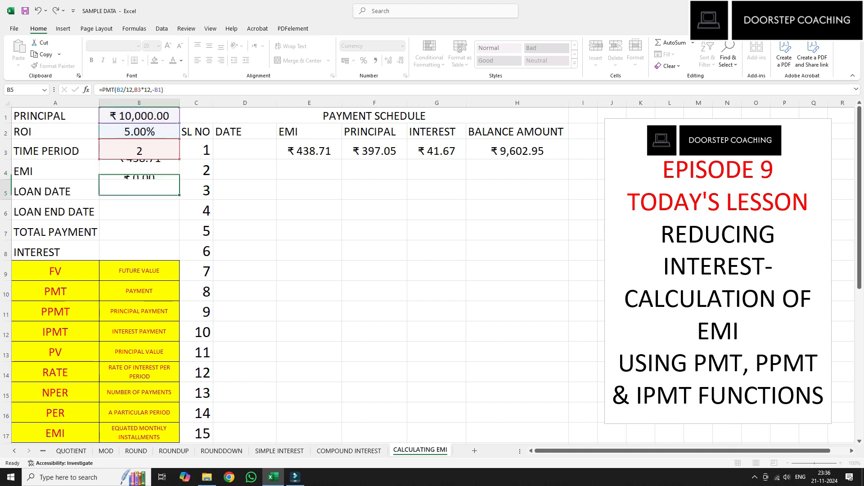
Step: Review the EMI formula, the principal, ROI and time period cells, and the total payment cell in column B
{"action": "left_click", "coordinate": [140, 170]}
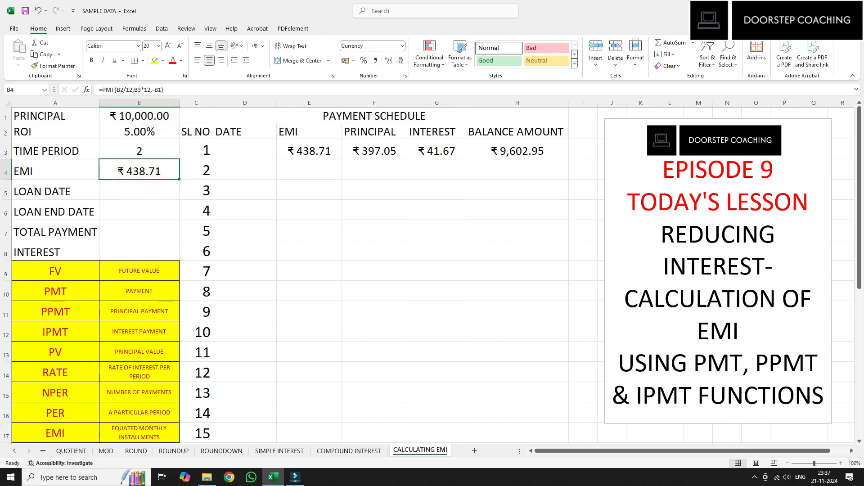
{"action": "left_click", "coordinate": [139, 117]}
{"action": "left_click", "coordinate": [140, 132]}
{"action": "left_click", "coordinate": [139, 150]}
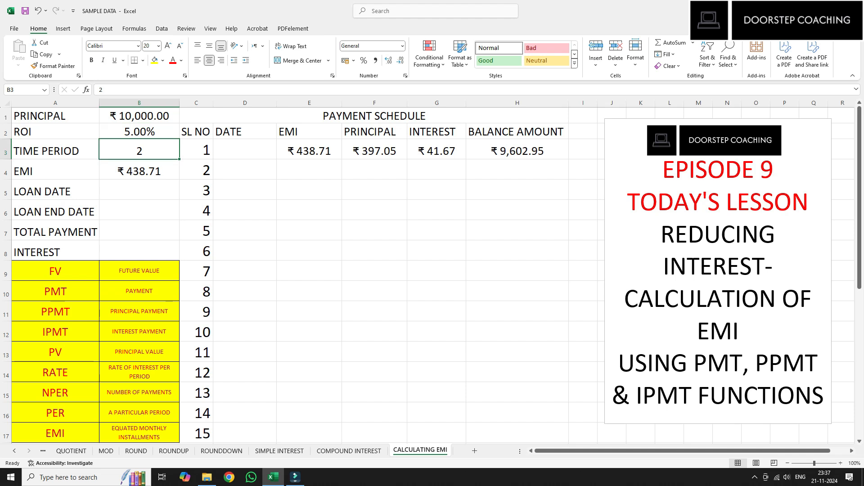
{"action": "left_click", "coordinate": [139, 171]}
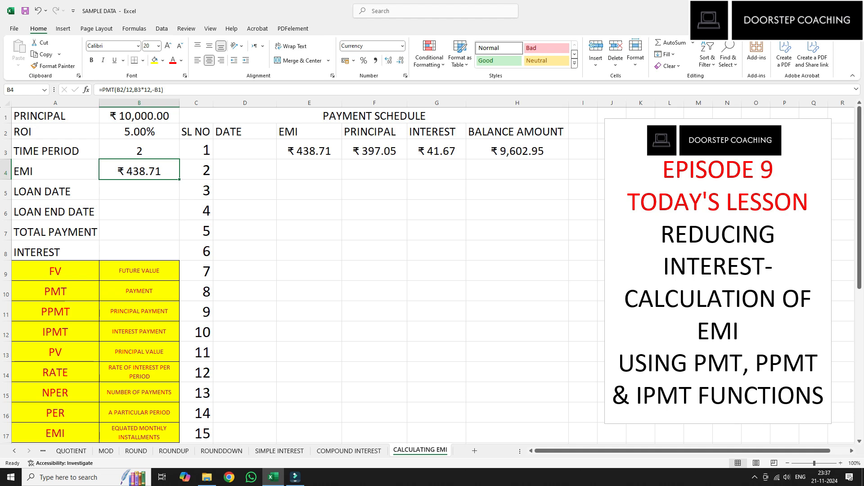
{"action": "left_click", "coordinate": [139, 231]}
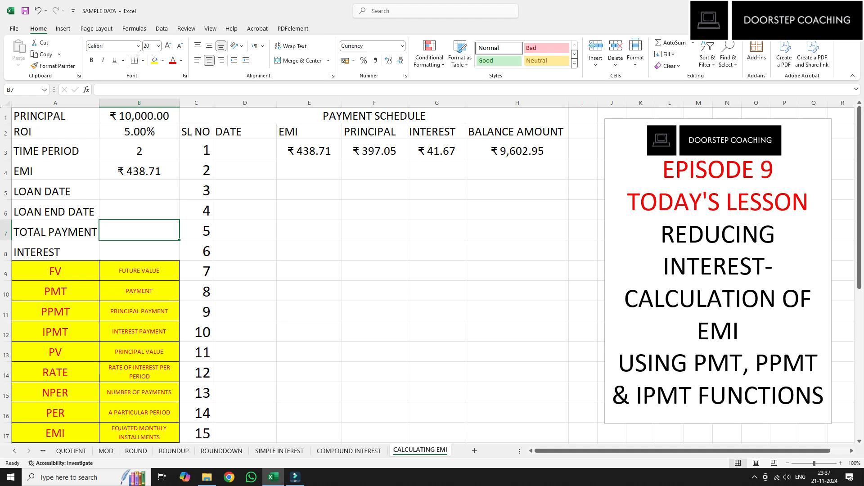
{"action": "left_click", "coordinate": [139, 171]}
{"action": "left_click", "coordinate": [139, 231]}
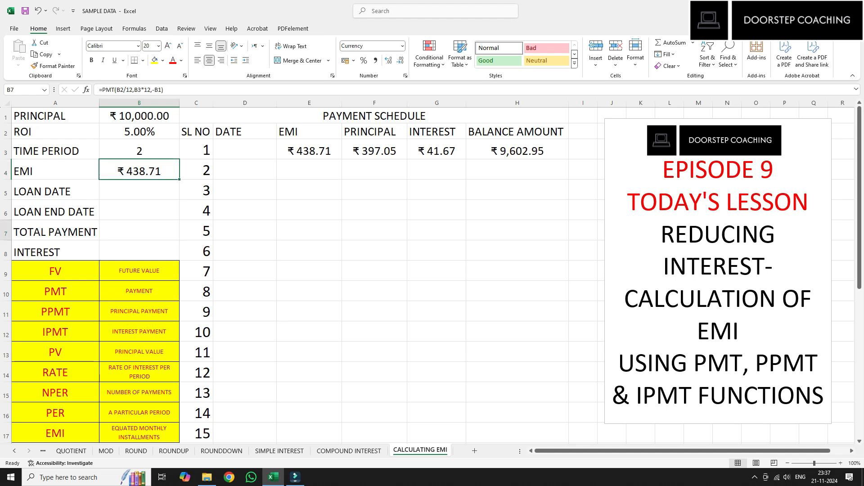
{"action": "left_click", "coordinate": [140, 171]}
Step: Calculate the total payment in B7 with =B4*B3*12, multiplying the EMI by the number of months
{"action": "left_click", "coordinate": [139, 231]}
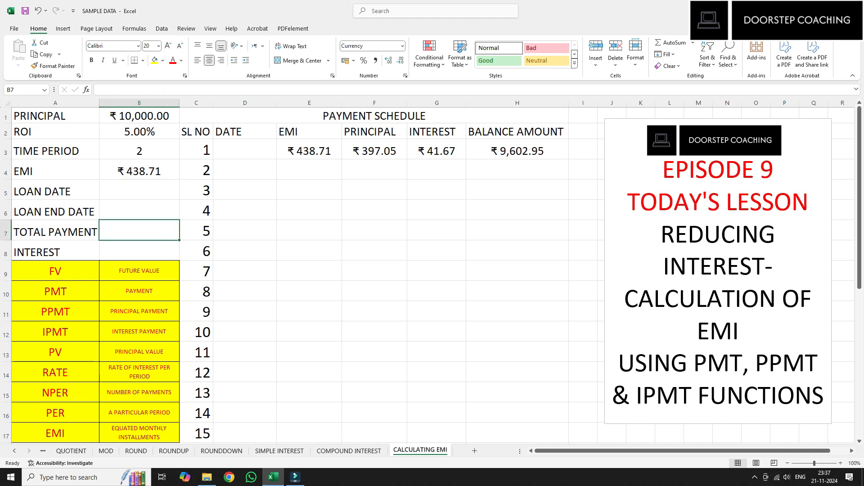
{"action": "type", "text": "="}
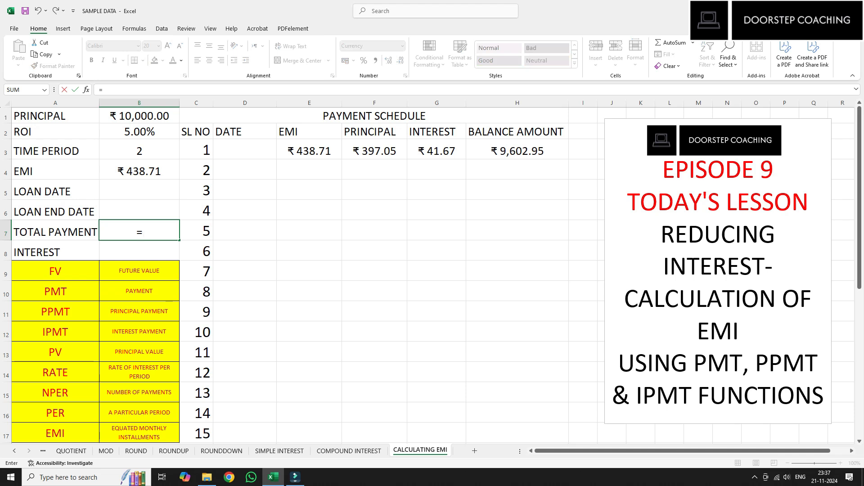
{"action": "left_click", "coordinate": [139, 171]}
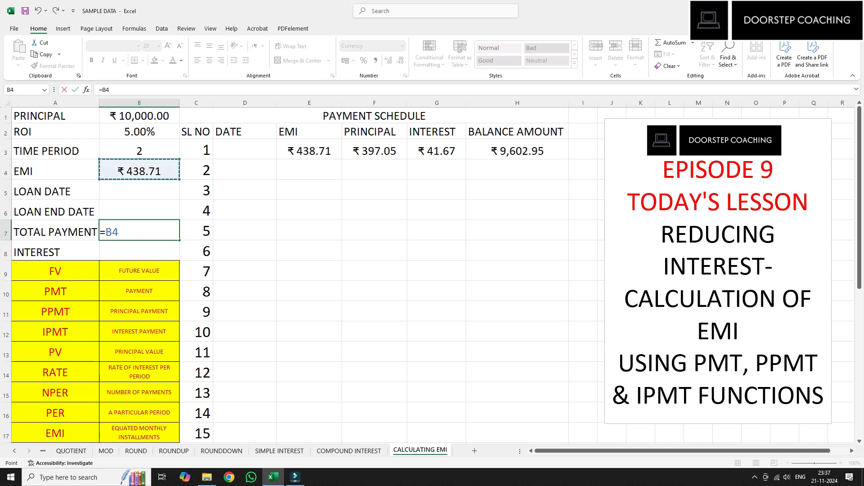
{"action": "type", "text": "*"}
{"action": "left_click", "coordinate": [139, 150]}
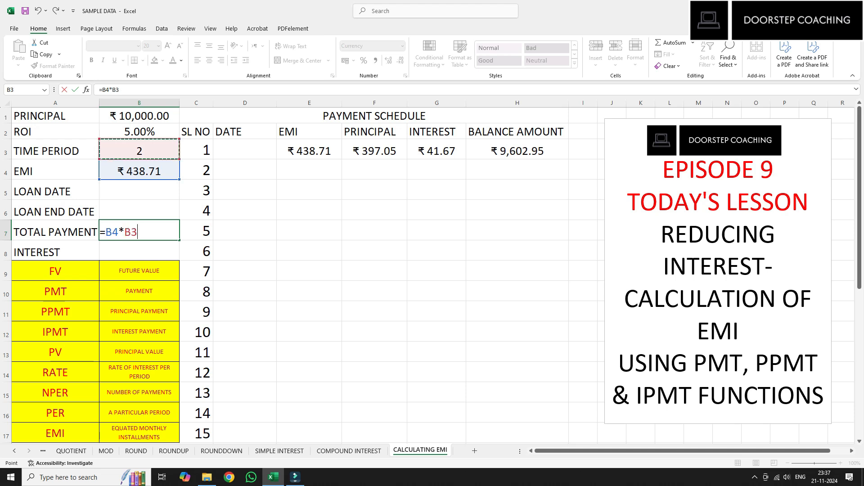
{"action": "type", "text": "*12"}
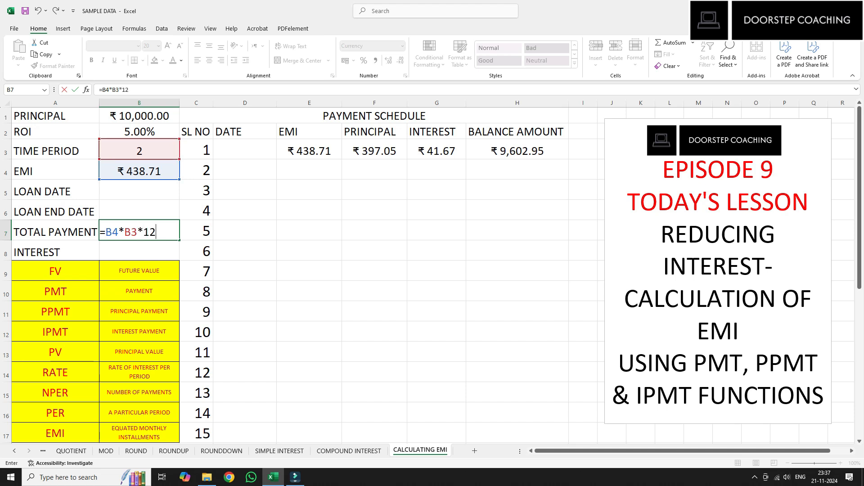
{"action": "key", "text": "Return"}
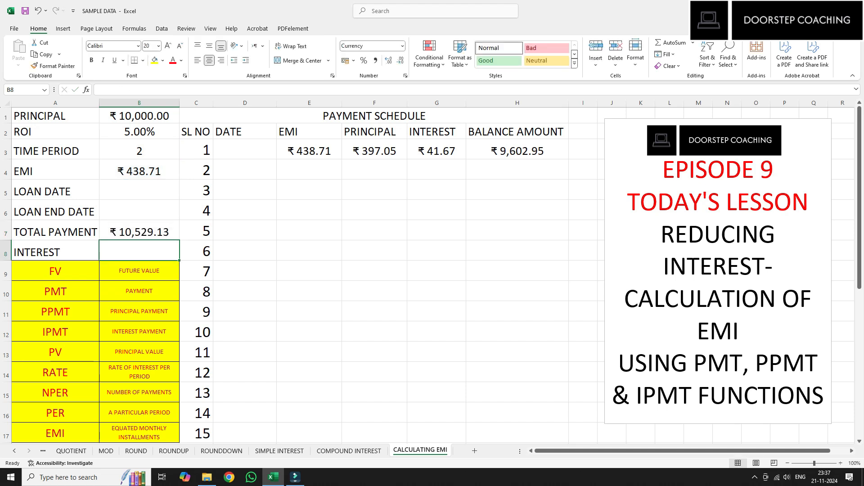
{"action": "left_click", "coordinate": [139, 232]}
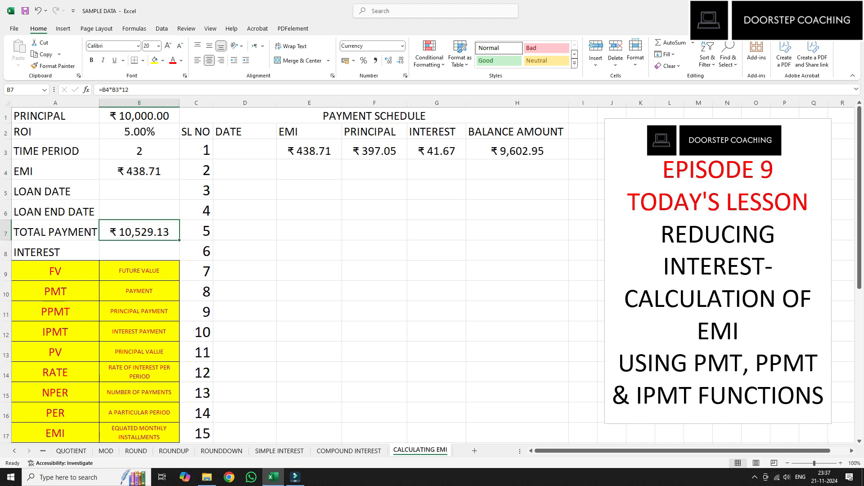
Step: Calculate the interest in B8 with =B7-B1, subtracting the principal from the total payment
{"action": "left_click", "coordinate": [140, 251]}
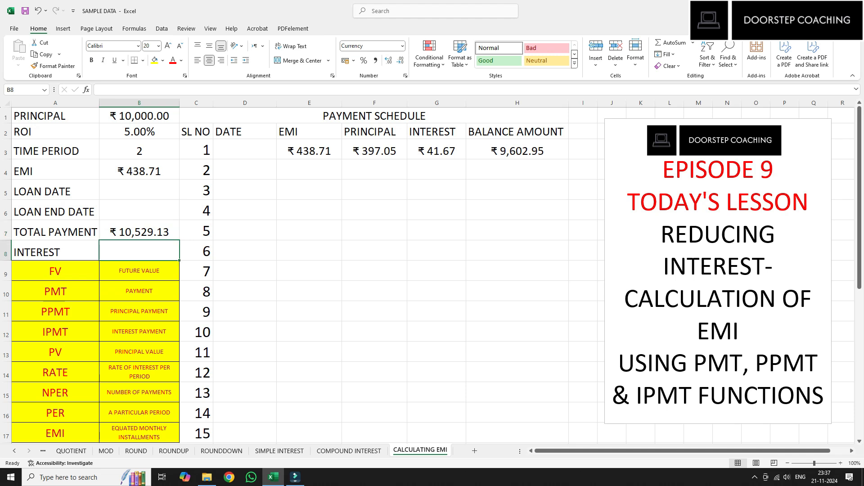
{"action": "type", "text": "="}
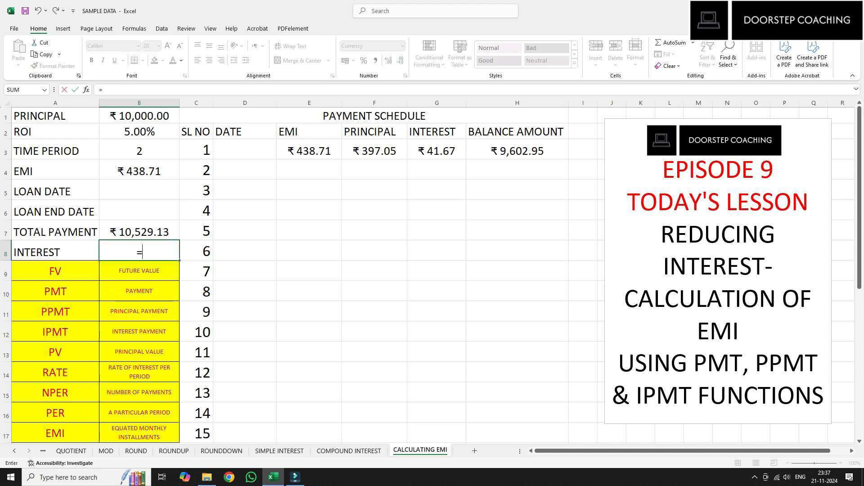
{"action": "key", "text": "Up"}
{"action": "type", "text": "-"}
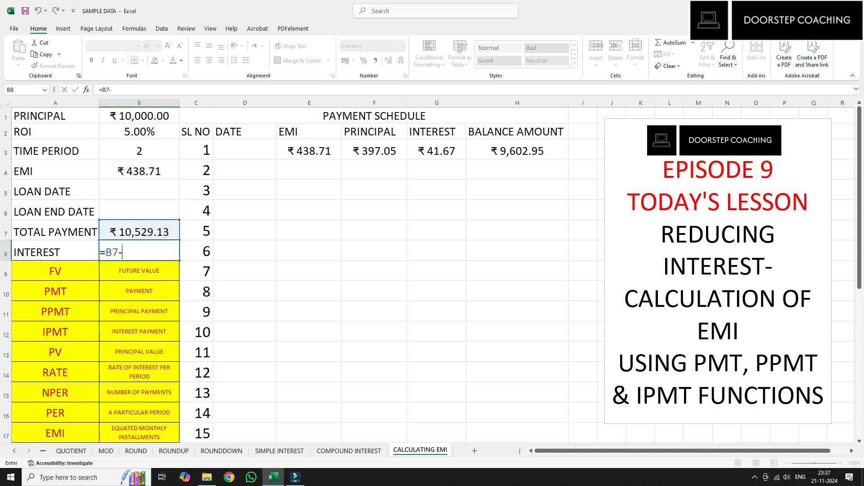
{"action": "left_click", "coordinate": [139, 116]}
{"action": "key", "text": "Return"}
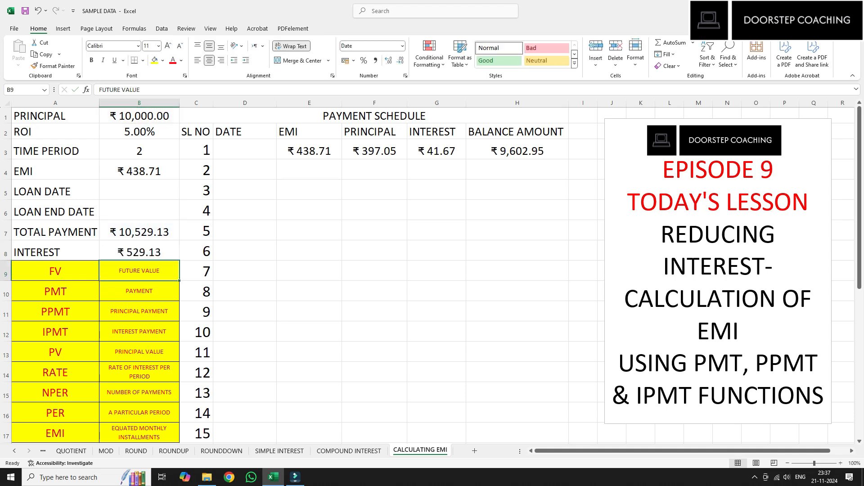
{"action": "left_click", "coordinate": [139, 252]}
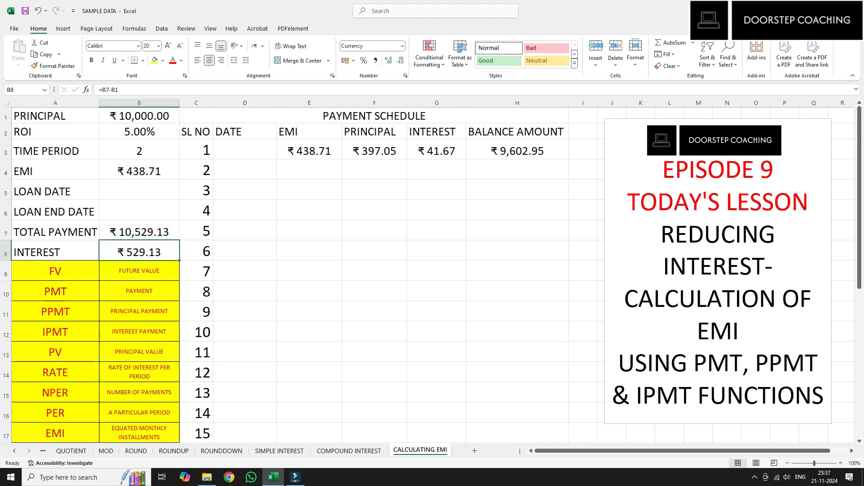
Step: Compare the interest cells on the SIMPLE INTEREST and COMPOUND INTEREST sheets with the total payment and reducing interest on the CALCULATING EMI sheet
{"action": "left_click", "coordinate": [280, 450]}
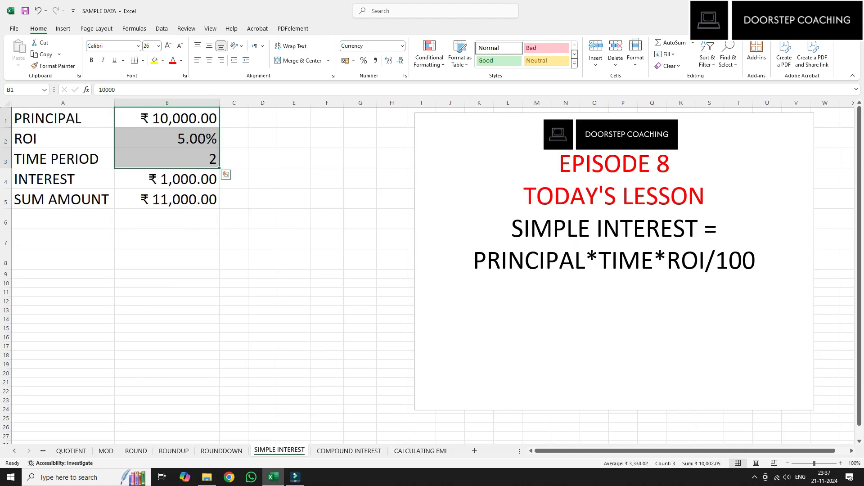
{"action": "left_click", "coordinate": [167, 179]}
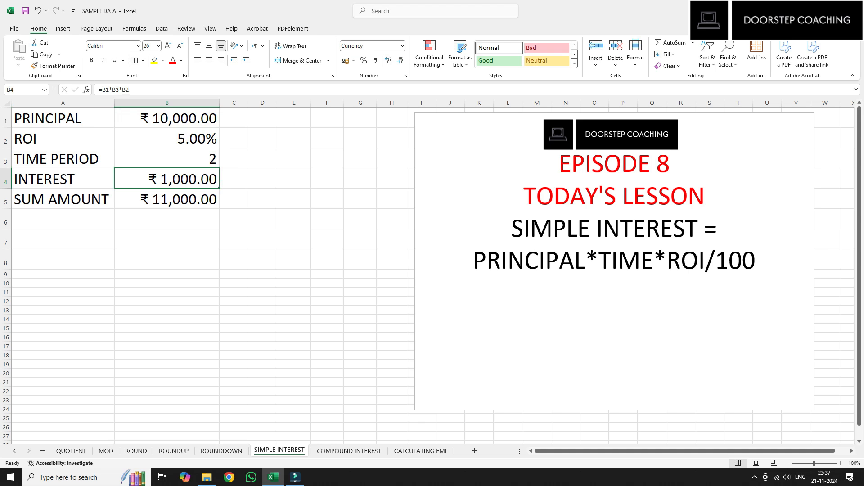
{"action": "left_click", "coordinate": [349, 451]}
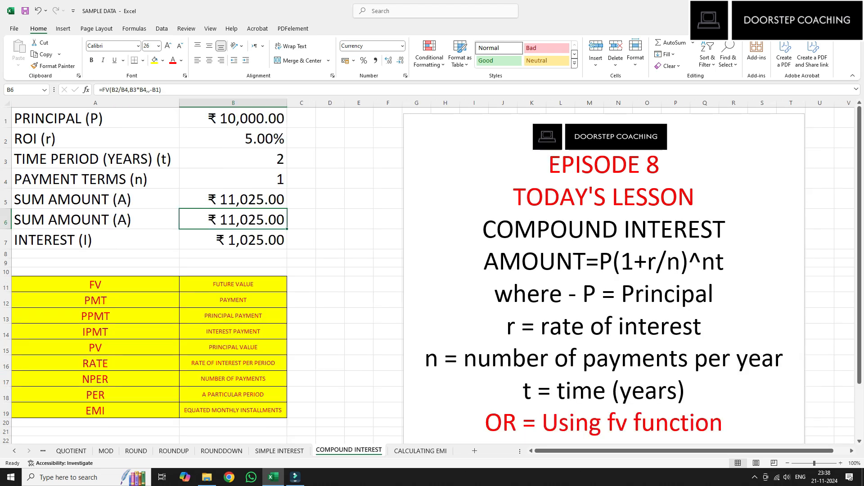
{"action": "left_click", "coordinate": [233, 240]}
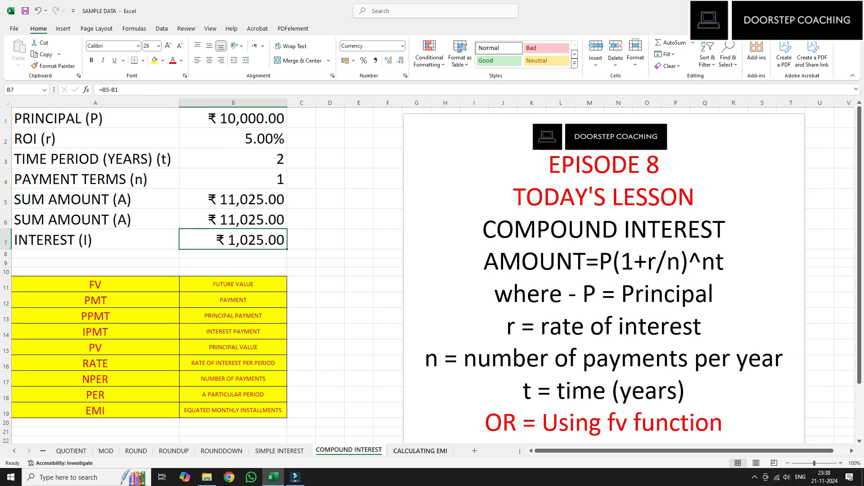
{"action": "left_click", "coordinate": [420, 450]}
{"action": "left_click_drag", "start_coordinate": [662, 235], "coordinate": [784, 270]}
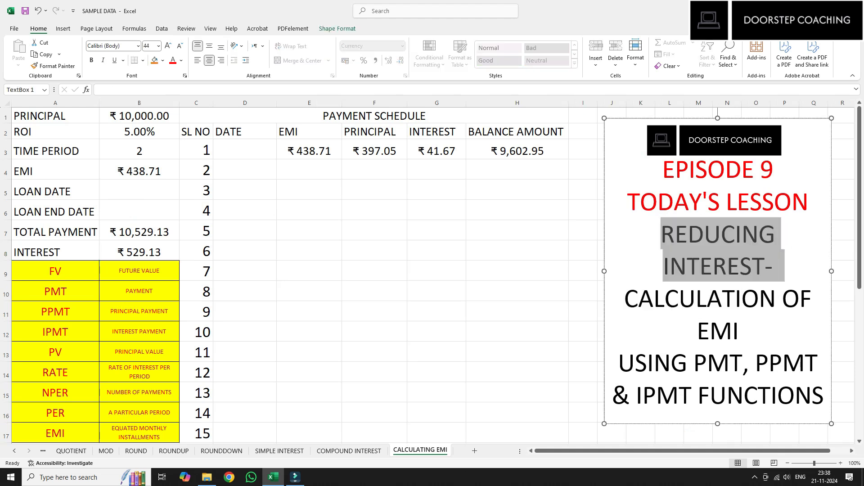
{"action": "left_click", "coordinate": [740, 266]}
{"action": "left_click", "coordinate": [140, 231]}
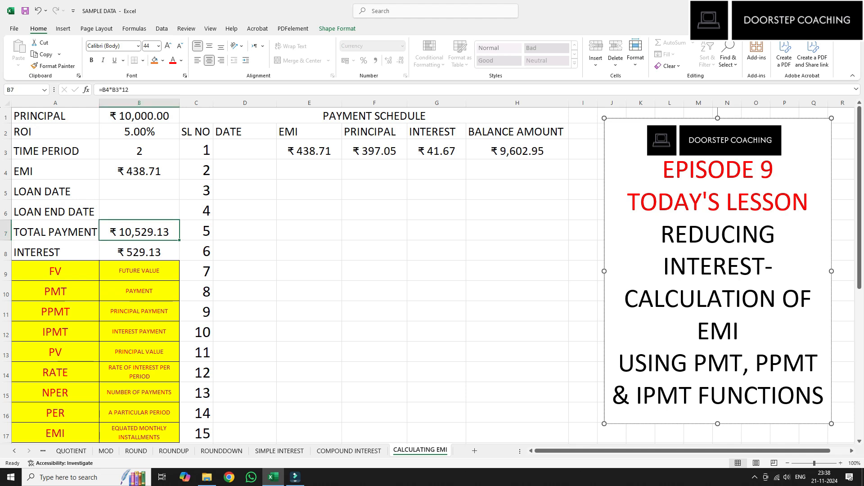
{"action": "left_click", "coordinate": [139, 252]}
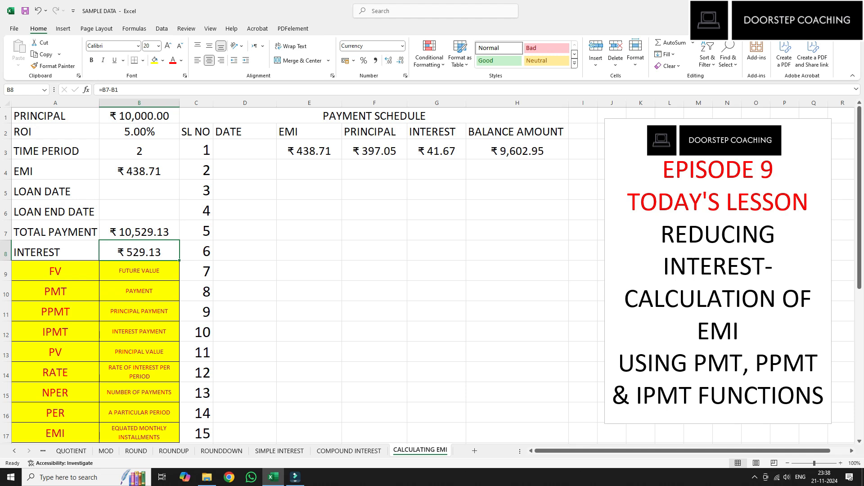
Step: Examine how the first balance amount in H3 relates to the loan principal in B1 and the principal payment in F3
{"action": "left_click", "coordinate": [139, 116]}
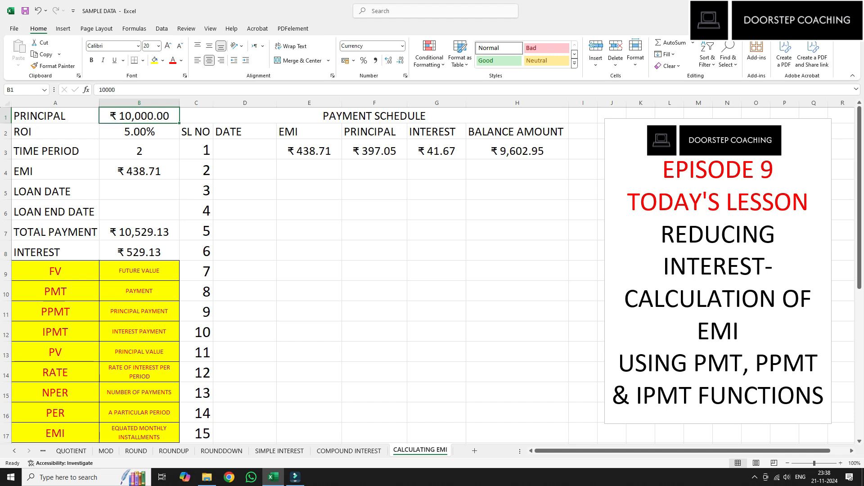
{"action": "left_click", "coordinate": [309, 151]}
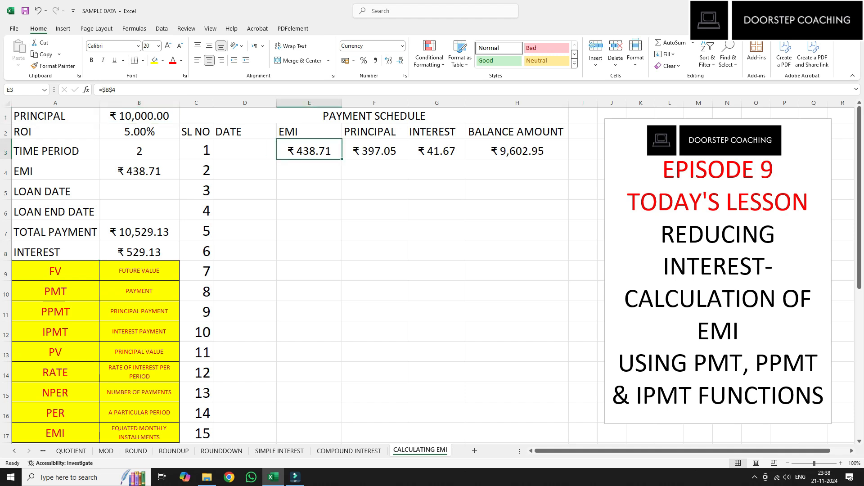
{"action": "left_click", "coordinate": [374, 150]}
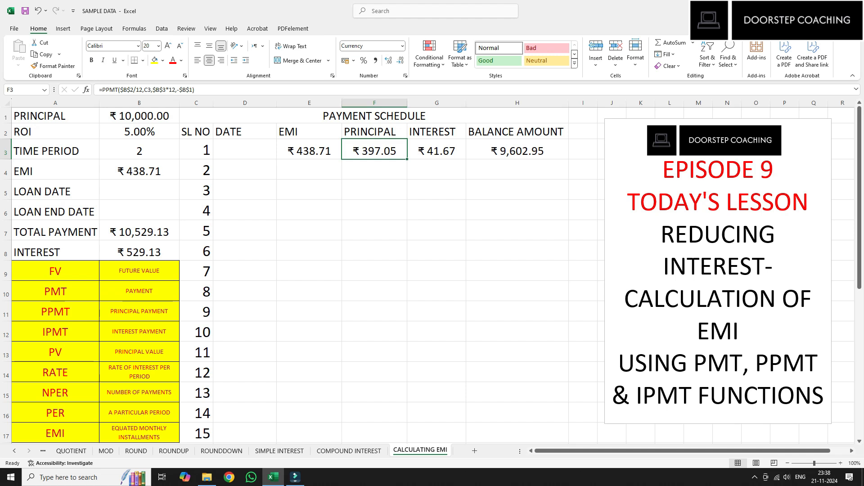
{"action": "left_click", "coordinate": [139, 116]}
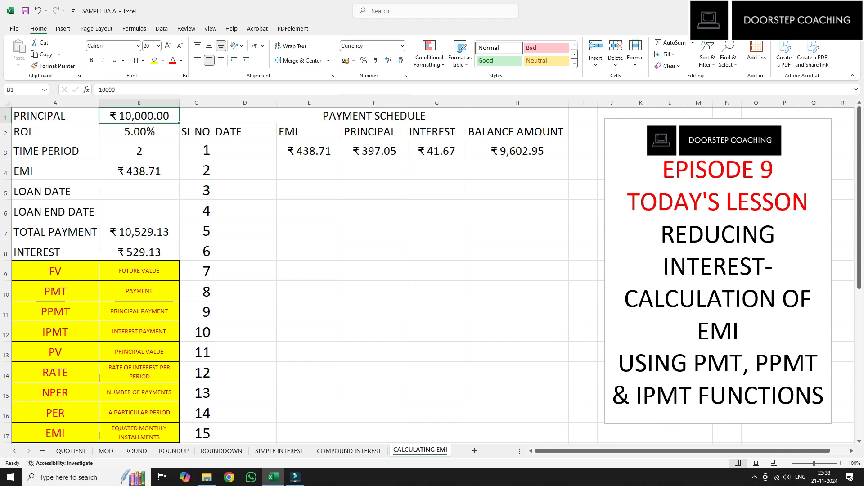
{"action": "left_click", "coordinate": [517, 150]}
{"action": "left_click", "coordinate": [374, 151]}
{"action": "left_click", "coordinate": [517, 151]}
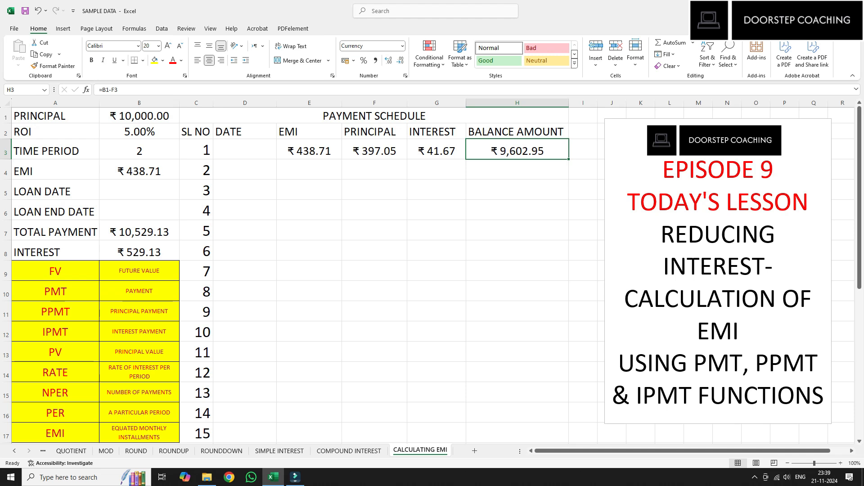
Step: Examine the EMI, principal and interest columns of the payment schedule, including the formulas in E3 and F3
{"action": "left_click_drag", "start_coordinate": [310, 151], "coordinate": [309, 332]}
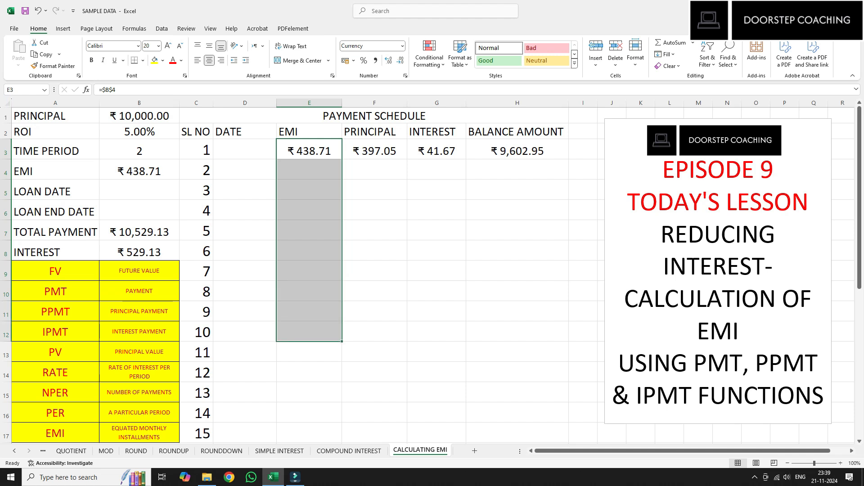
{"action": "left_click", "coordinate": [374, 230]}
{"action": "left_click", "coordinate": [374, 150]}
{"action": "left_click", "coordinate": [437, 151]}
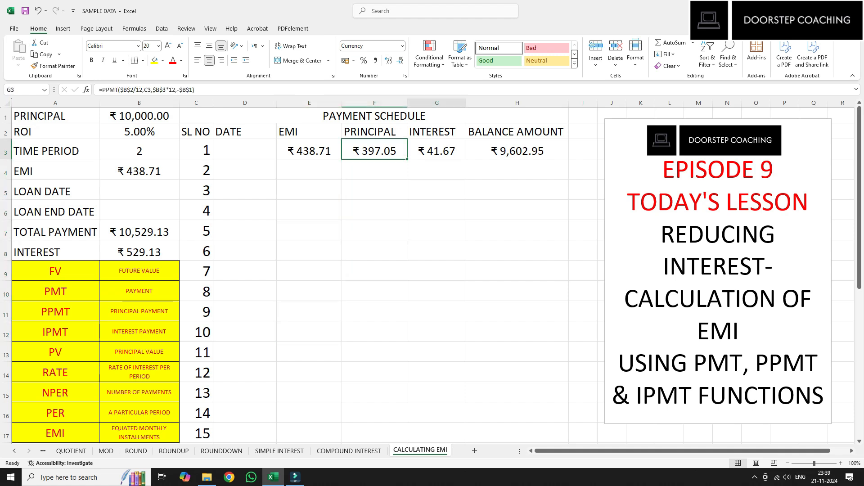
{"action": "left_click", "coordinate": [374, 151]}
{"action": "left_click", "coordinate": [374, 170]}
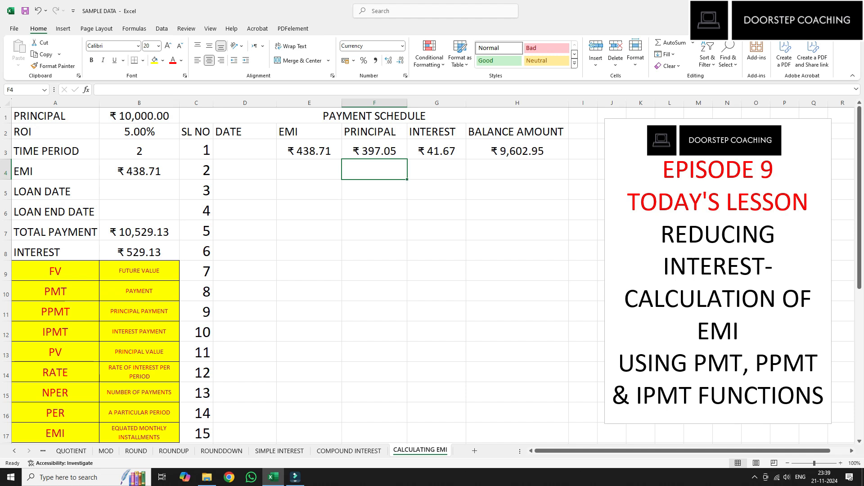
{"action": "left_click", "coordinate": [374, 150]}
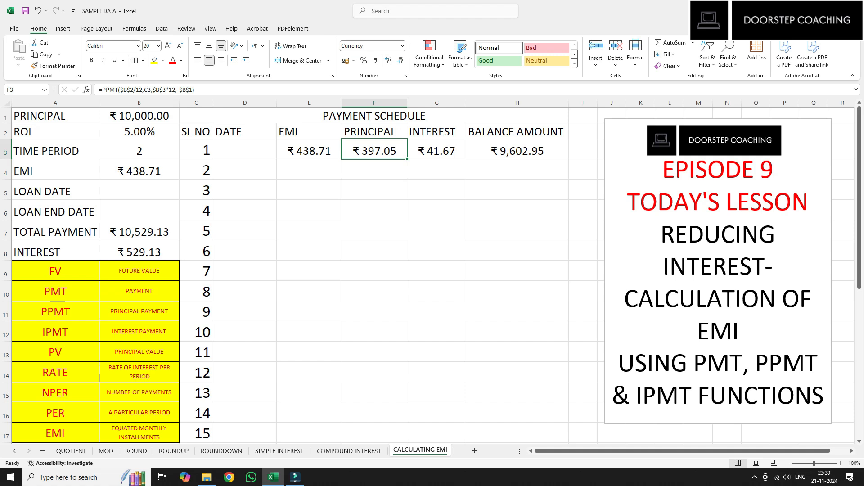
{"action": "left_click", "coordinate": [309, 150]}
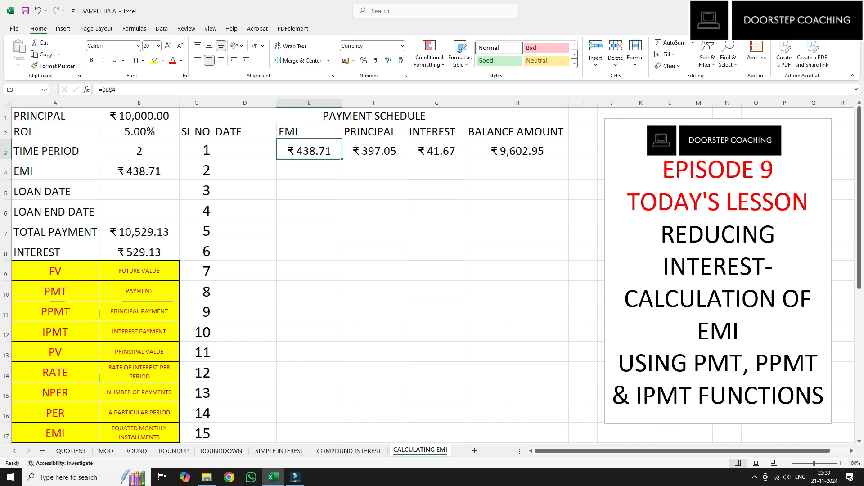
Step: Enter the current date, 21-11-2024, as the loan date in B5
{"action": "left_click", "coordinate": [139, 190]}
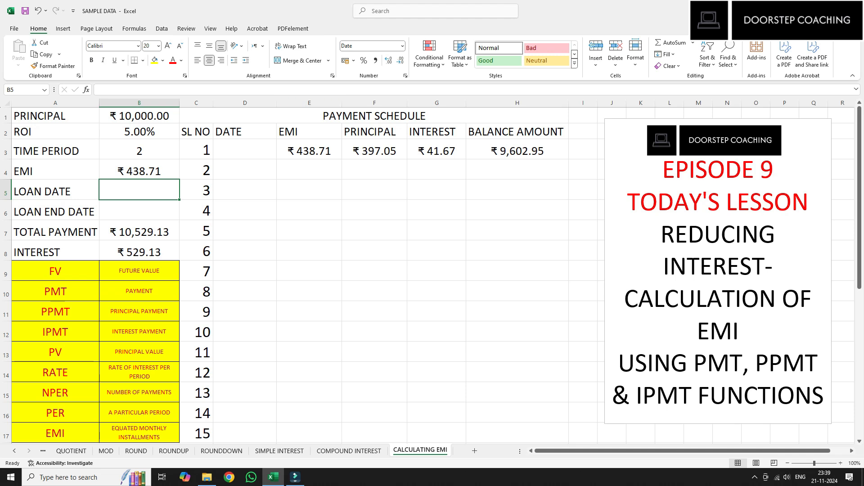
{"action": "key", "text": "ctrl+semicolon"}
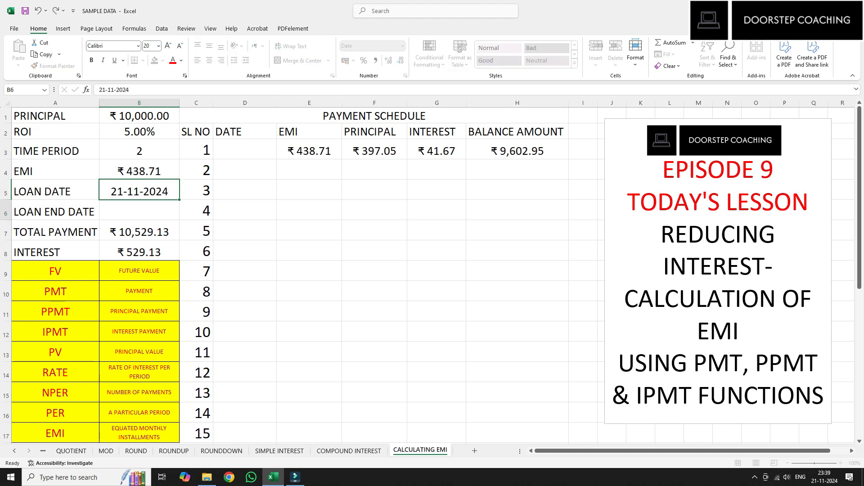
{"action": "key", "text": "Return"}
{"action": "left_click", "coordinate": [139, 191]}
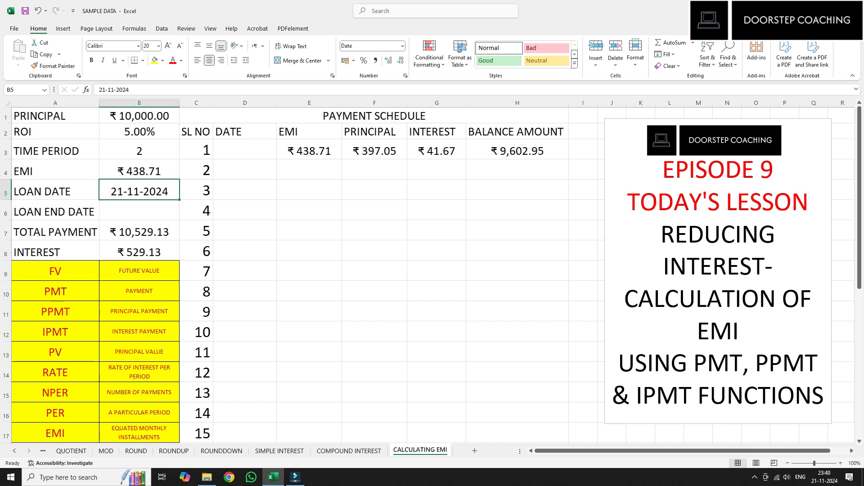
Step: Calculate the loan end date in B6 with =EDATE(B5,24), adding 24 months to the loan date
{"action": "left_click", "coordinate": [140, 211]}
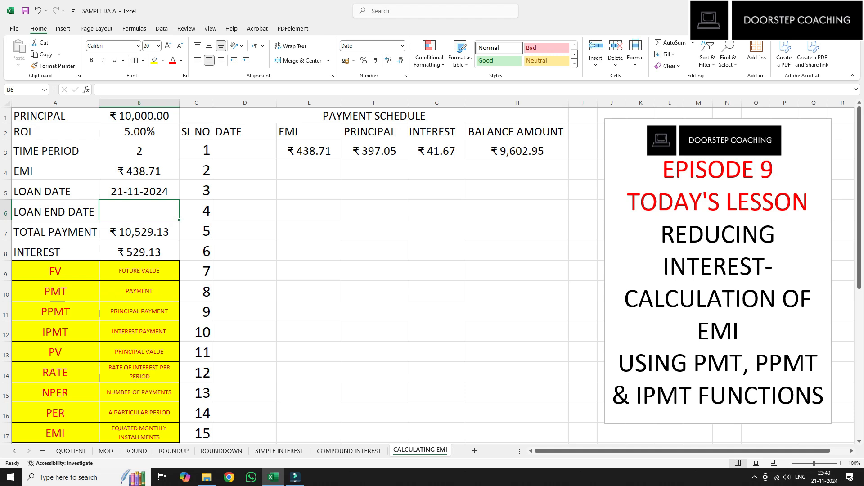
{"action": "type", "text": "=E"}
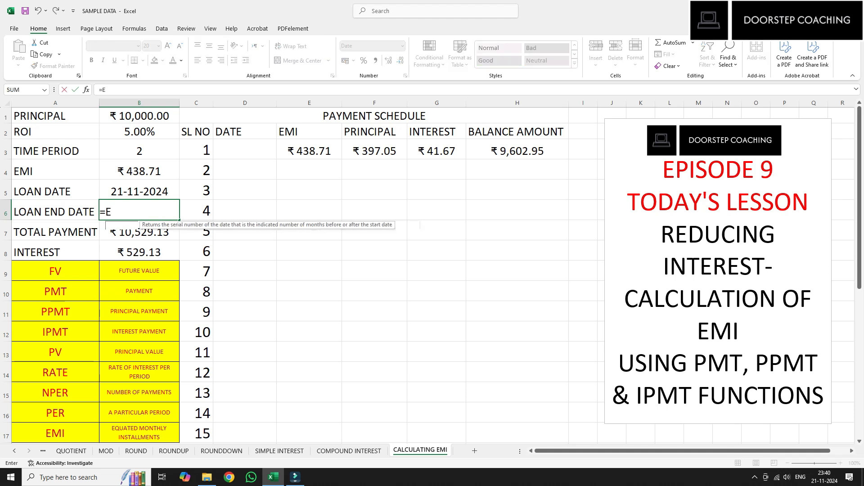
{"action": "type", "text": "DATE("}
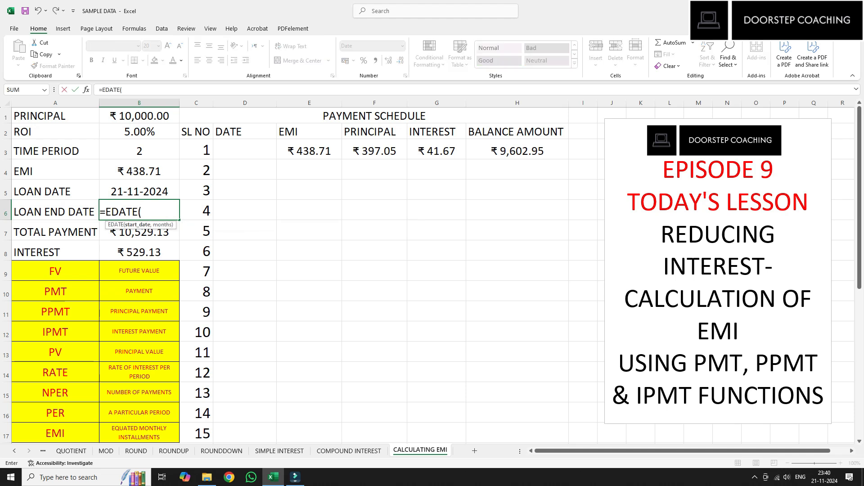
{"action": "key", "text": "Up"}
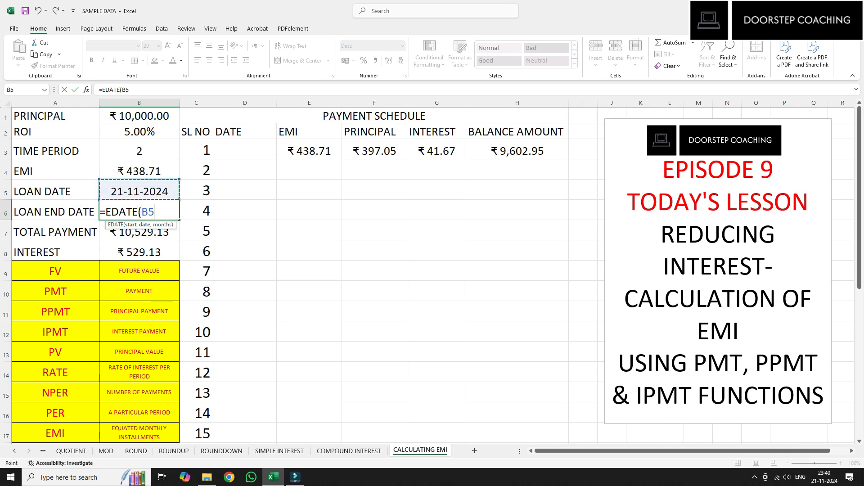
{"action": "type", "text": ",24"}
{"action": "key", "text": "Return"}
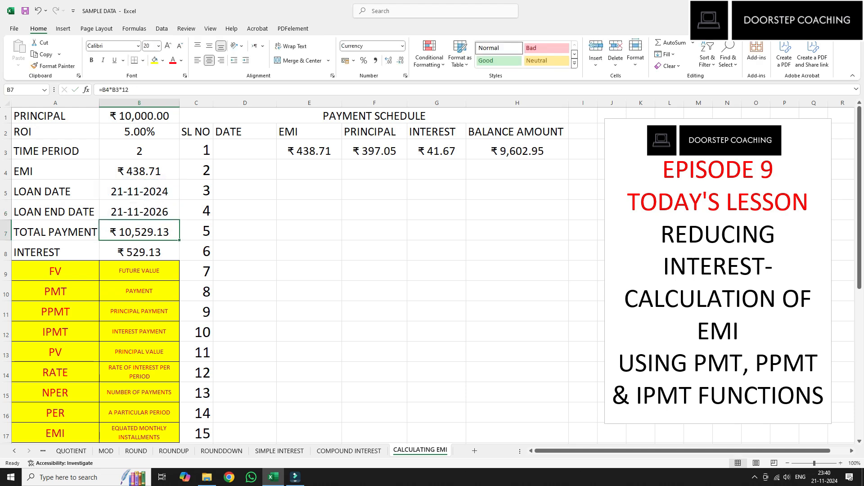
{"action": "key", "text": "Up"}
{"action": "key", "text": "Up"}
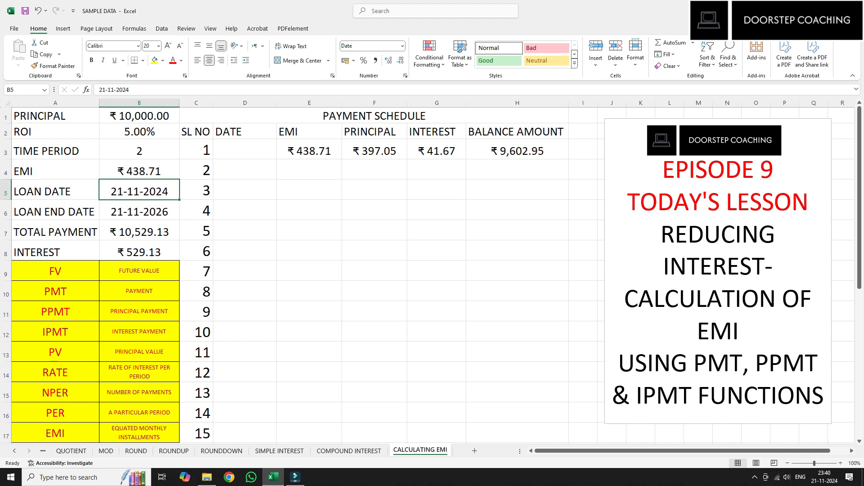
{"action": "key", "text": "Down"}
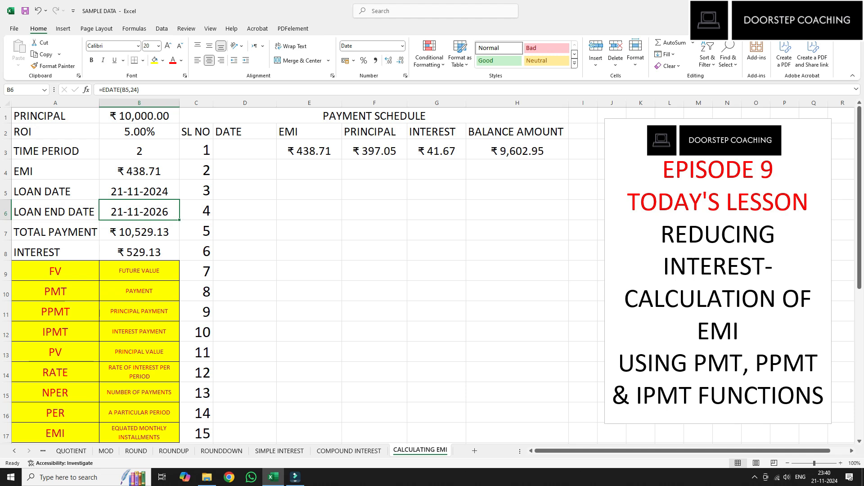
Step: Calculate the first payment date in D3 with =EDATE(B5,1), one month after the loan date
{"action": "left_click", "coordinate": [244, 150]}
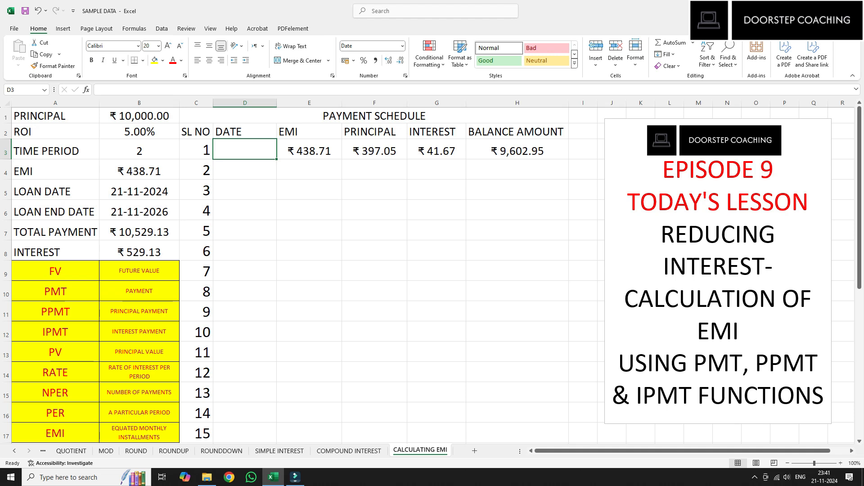
{"action": "type", "text": "=EDATE("}
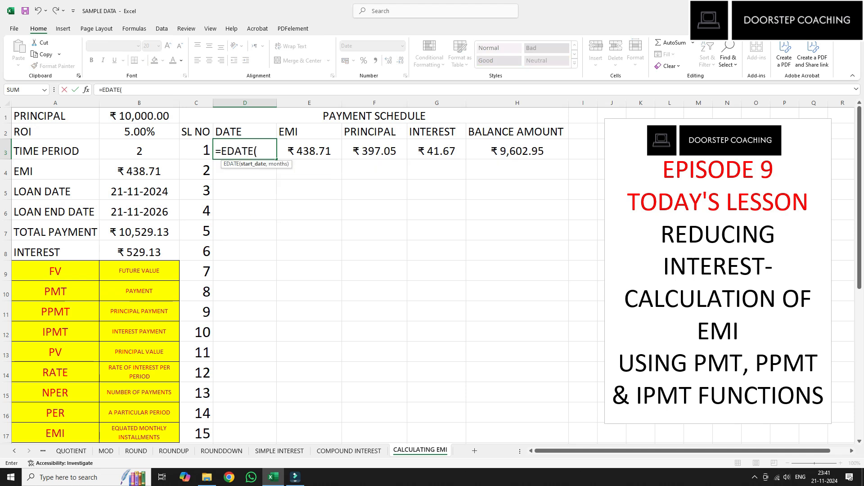
{"action": "left_click", "coordinate": [139, 191]}
{"action": "type", "text": ",1"}
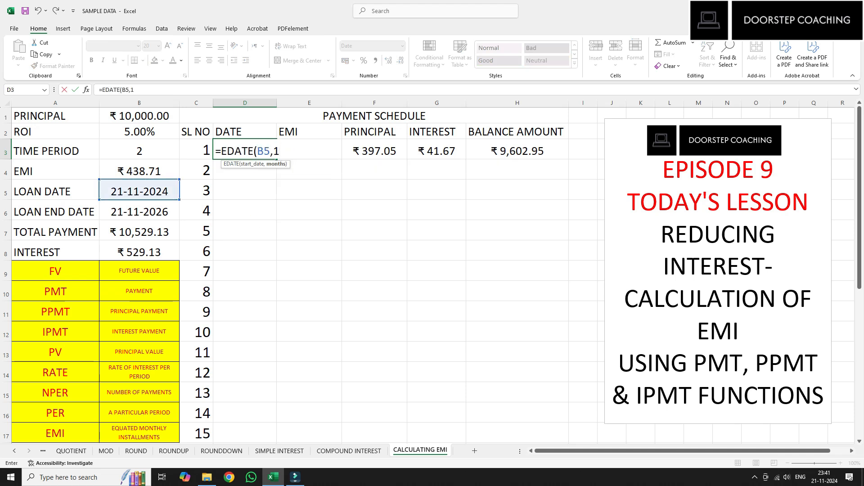
{"action": "key", "text": "Return"}
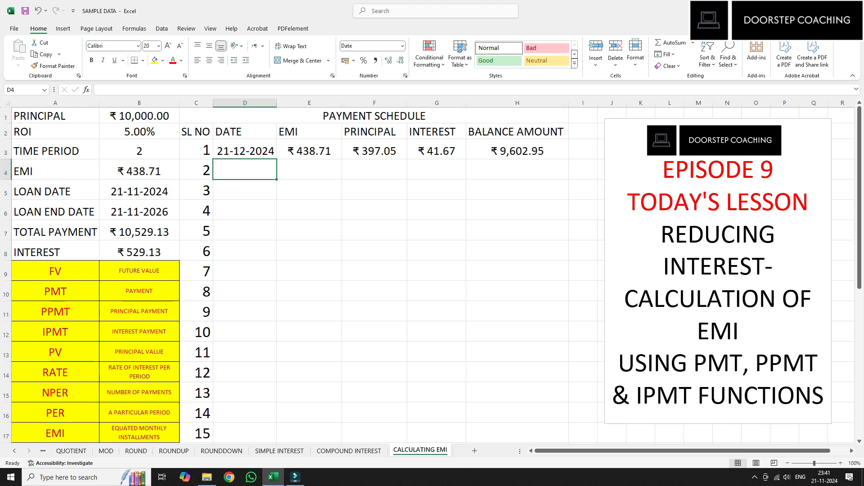
{"action": "left_click", "coordinate": [139, 192]}
{"action": "left_click", "coordinate": [245, 150]}
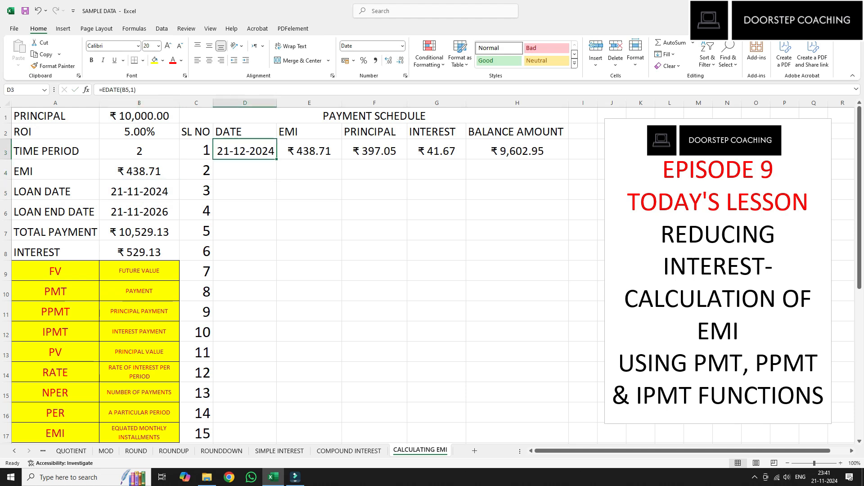
Step: Replace the absolute reference in E3 with =B4 so the first schedule row takes its EMI from the loan summary
{"action": "left_click", "coordinate": [309, 150]}
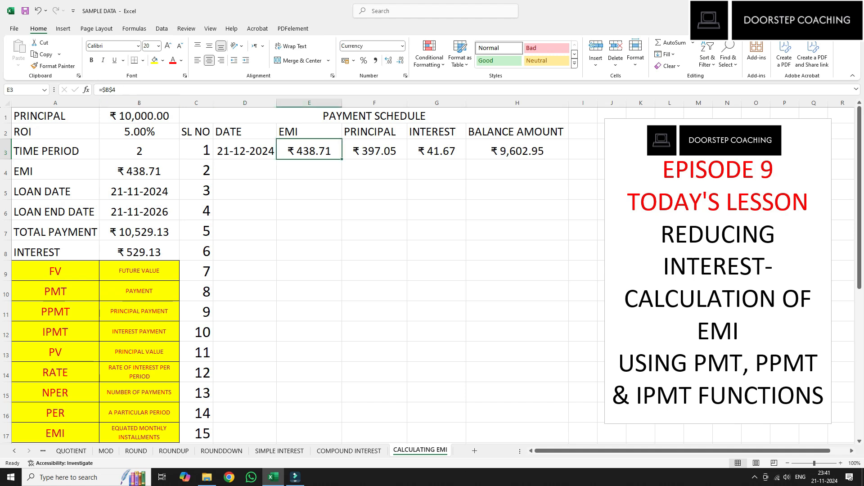
{"action": "key", "text": "F2"}
{"action": "key", "text": "BackSpace"}
{"action": "key", "text": "BackSpace"}
{"action": "key", "text": "BackSpace"}
{"action": "key", "text": "BackSpace"}
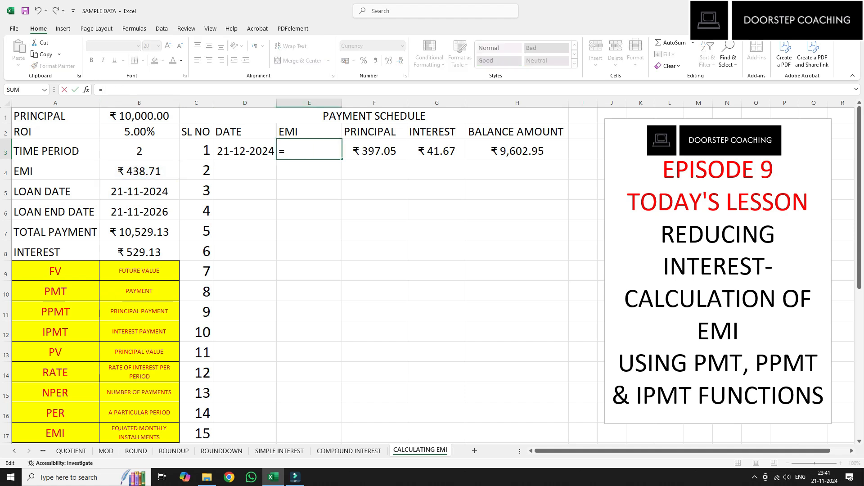
{"action": "left_click", "coordinate": [139, 171]}
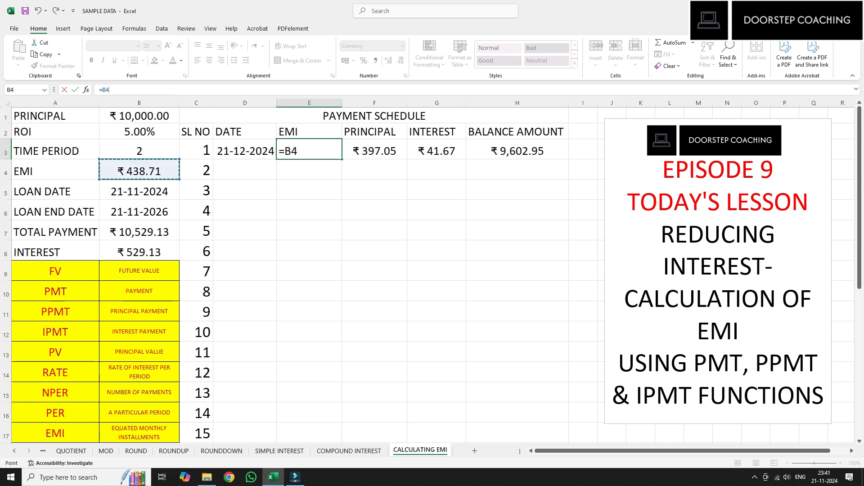
{"action": "key", "text": "Return"}
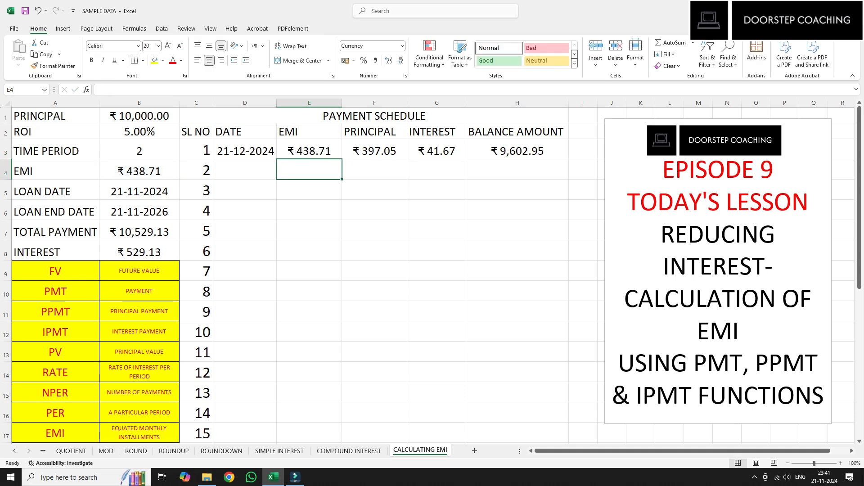
{"action": "left_click", "coordinate": [310, 151]}
{"action": "left_click", "coordinate": [140, 171]}
{"action": "left_click", "coordinate": [309, 150]}
Step: Calculate the first principal payment in F3 with =PPMT(B2/12,C3,B3*12,B1)
{"action": "left_click", "coordinate": [374, 151]}
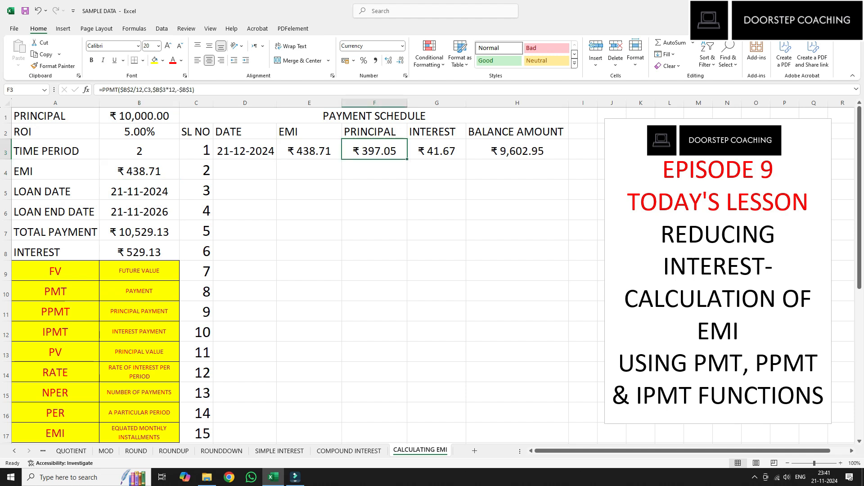
{"action": "type", "text": "=PPM"}
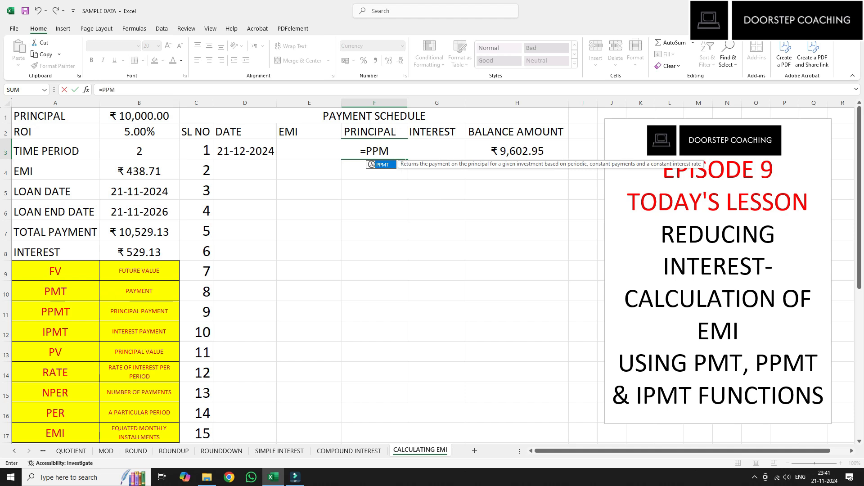
{"action": "type", "text": "T"}
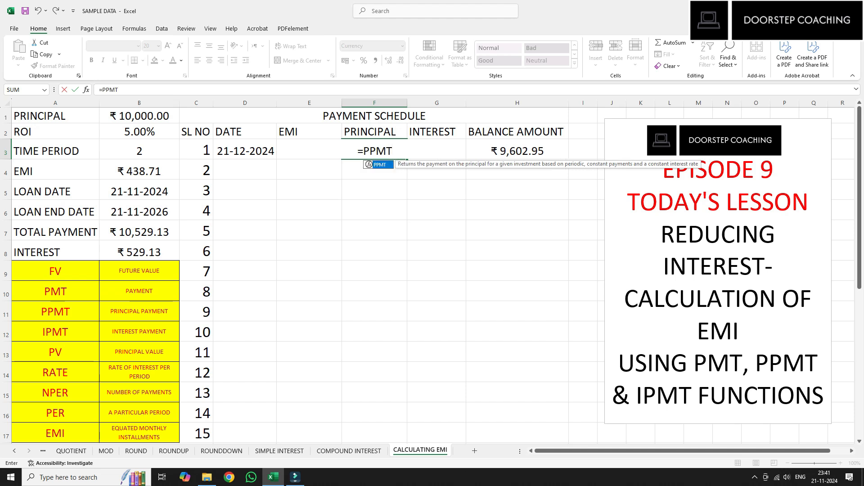
{"action": "type", "text": "("}
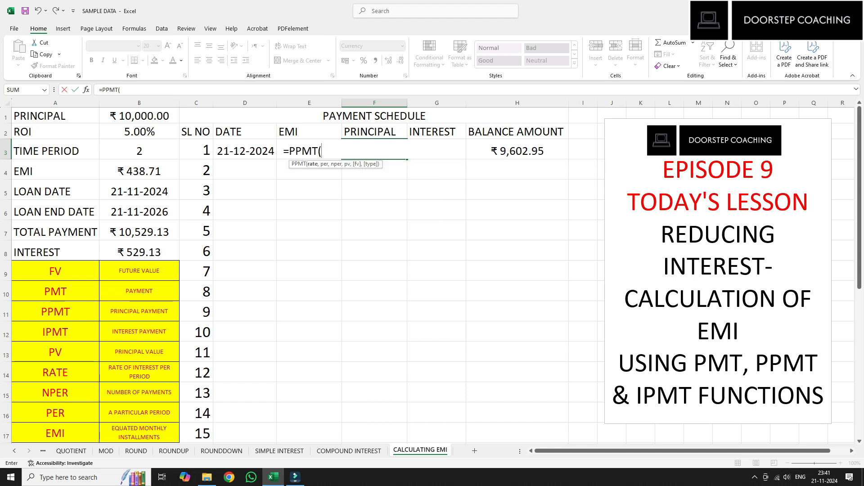
{"action": "left_click", "coordinate": [139, 131]}
{"action": "type", "text": "/12,"}
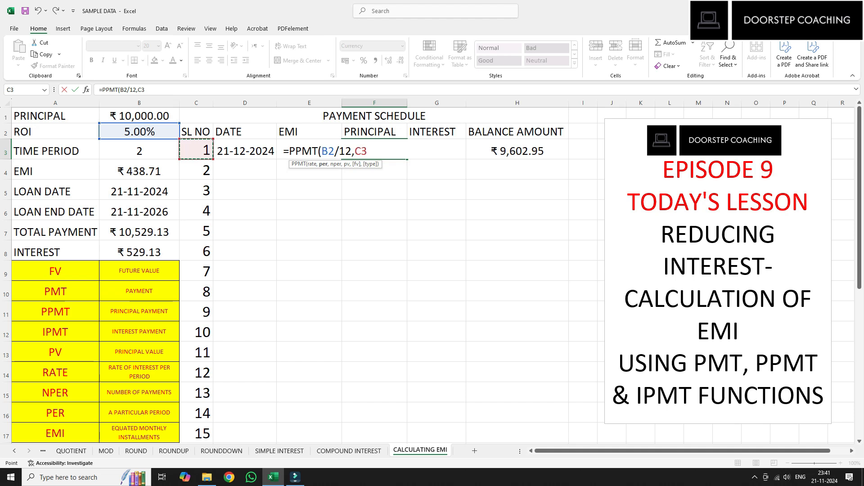
{"action": "type", "text": ","}
{"action": "left_click", "coordinate": [139, 150]}
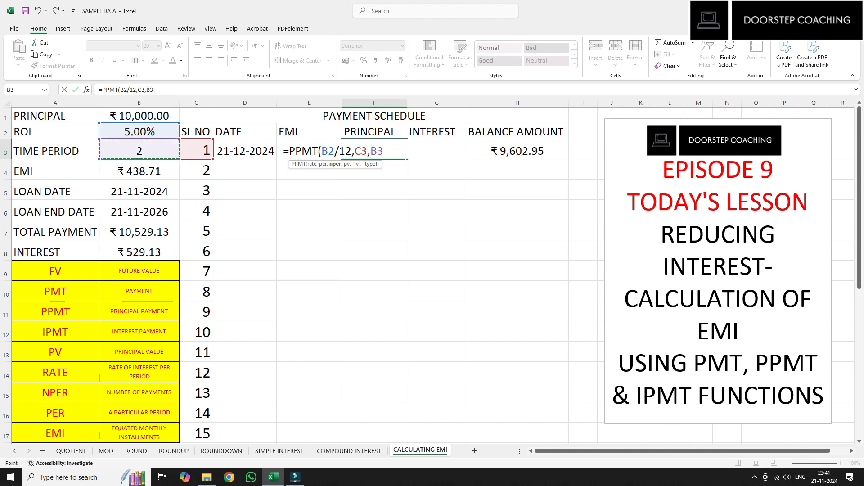
{"action": "type", "text": "*12"}
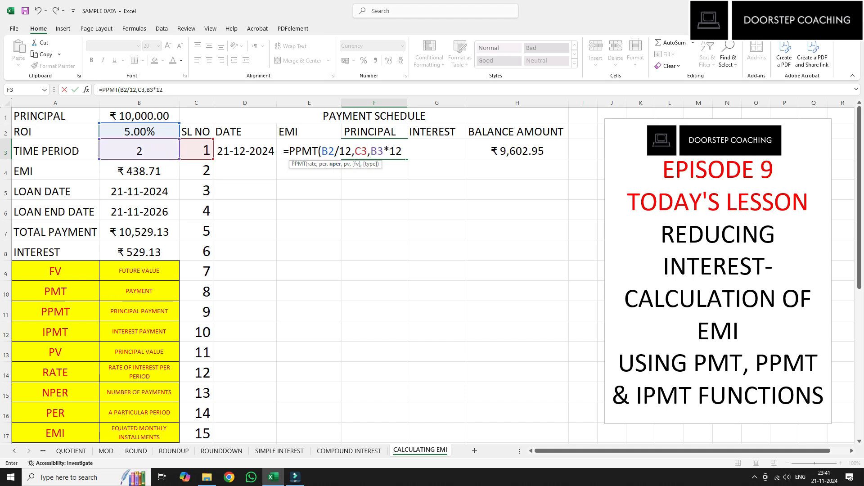
{"action": "type", "text": ","}
{"action": "left_click", "coordinate": [139, 115]}
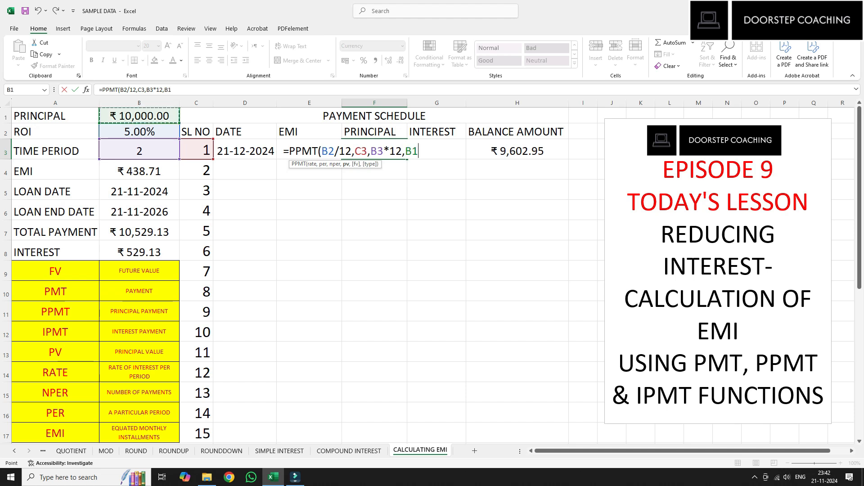
{"action": "key", "text": "Return"}
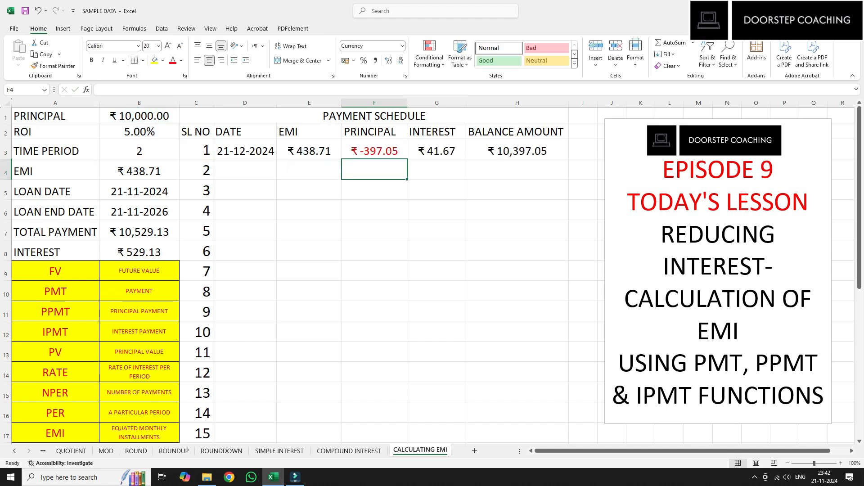
Step: Negate the present value argument of the PPMT formula in F3, changing B1 to -B1
{"action": "left_click", "coordinate": [374, 151]}
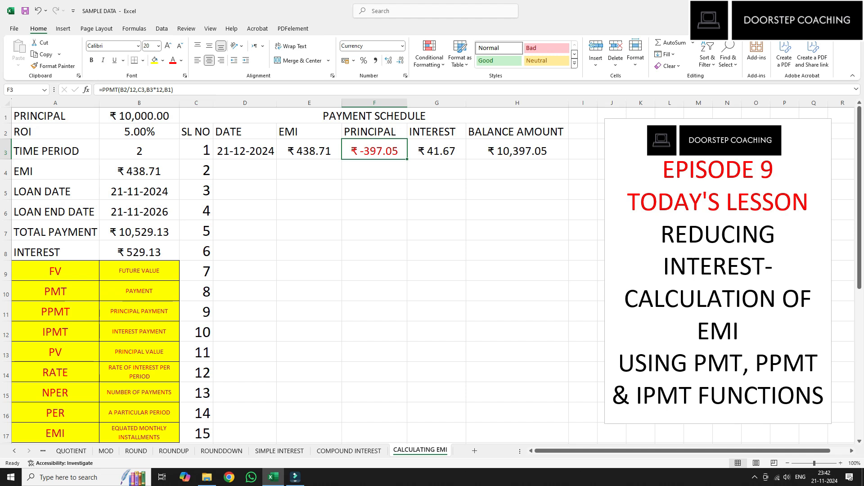
{"action": "left_click", "coordinate": [173, 90]}
{"action": "left_click", "coordinate": [165, 90]}
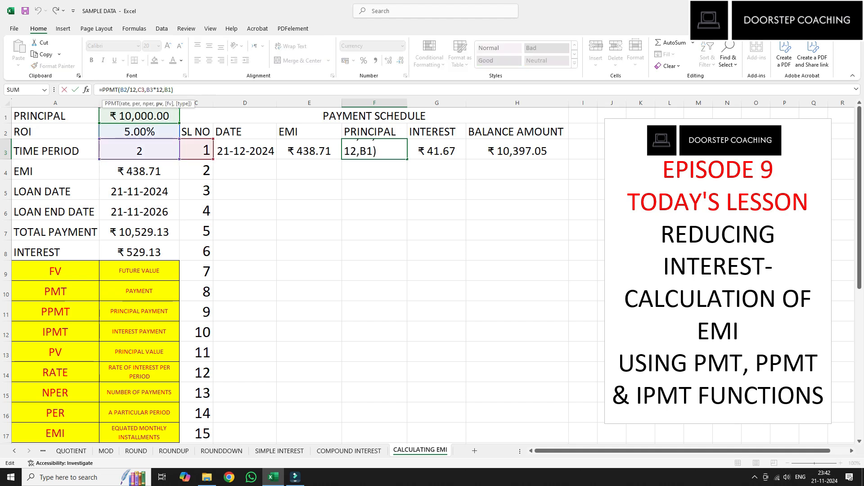
{"action": "type", "text": "-"}
{"action": "key", "text": "Return"}
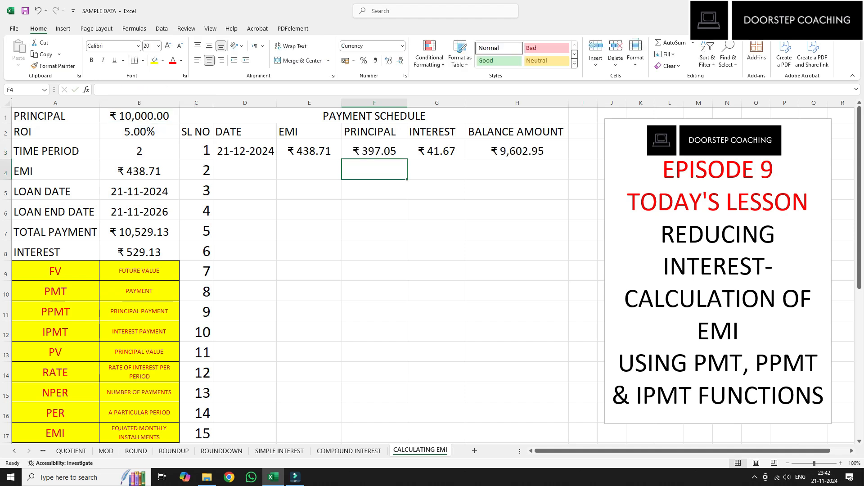
Step: Calculate the first interest payment in G3 with =IPMT(B2/12,C3,B3*12,B1)
{"action": "left_click", "coordinate": [437, 151]}
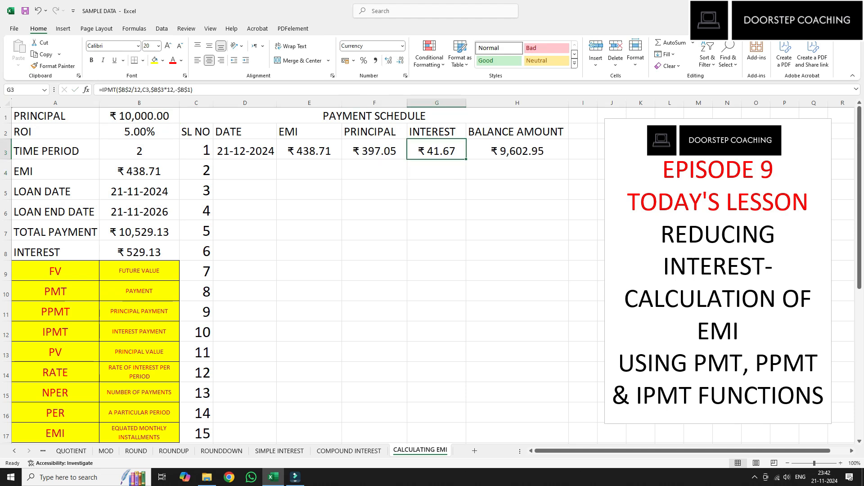
{"action": "left_click", "coordinate": [374, 151]}
{"action": "left_click", "coordinate": [437, 151]}
{"action": "type", "text": "="}
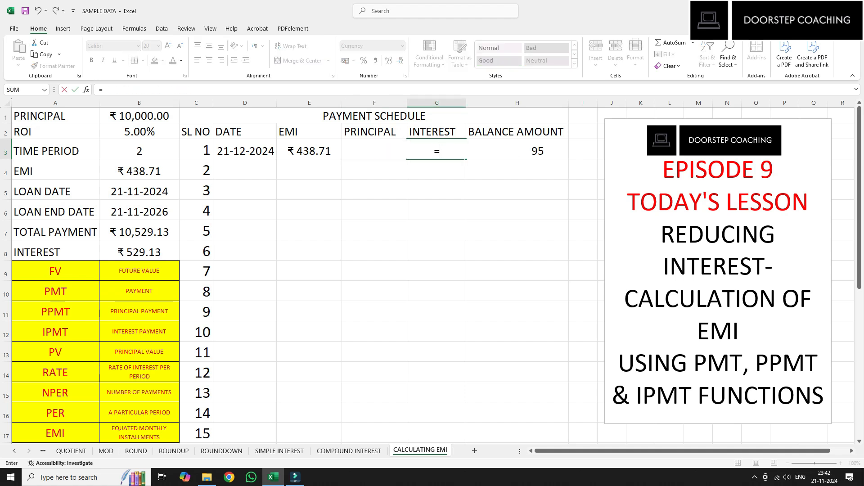
{"action": "type", "text": "IPMT("}
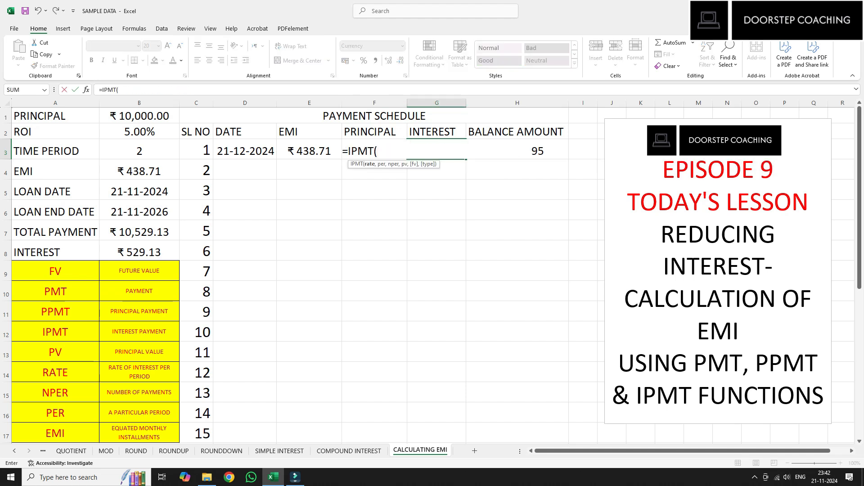
{"action": "left_click", "coordinate": [140, 131]}
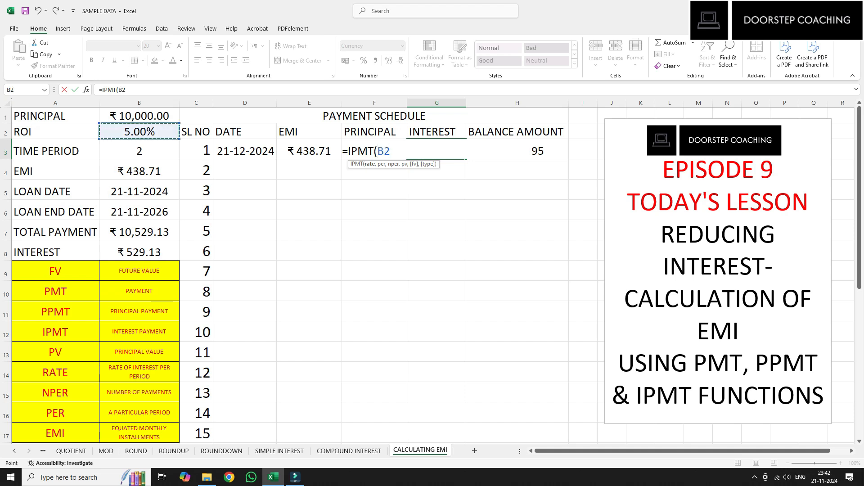
{"action": "type", "text": "/12,"}
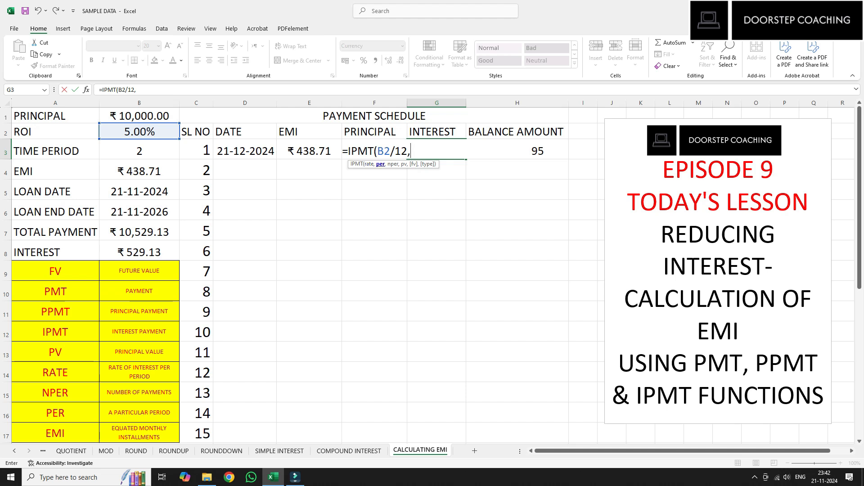
{"action": "left_click", "coordinate": [196, 150]}
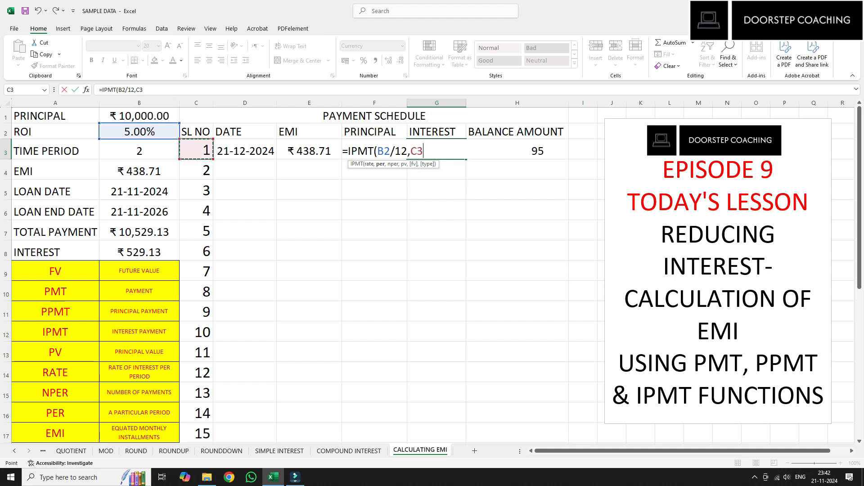
{"action": "type", "text": ","}
{"action": "left_click", "coordinate": [139, 151]}
{"action": "type", "text": "*12"}
{"action": "type", "text": ","}
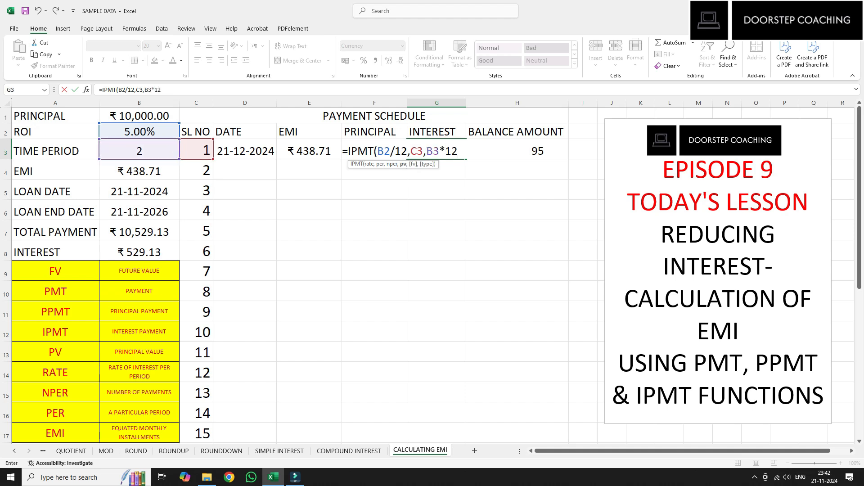
{"action": "left_click", "coordinate": [139, 116]}
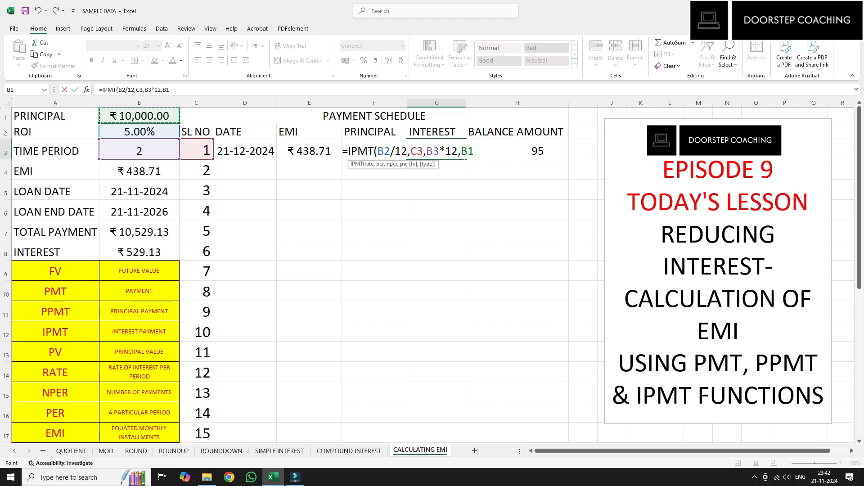
{"action": "key", "text": "Return"}
Step: Negate the present value argument of the IPMT formula in G3, changing B1 to -B1
{"action": "key", "text": "Up"}
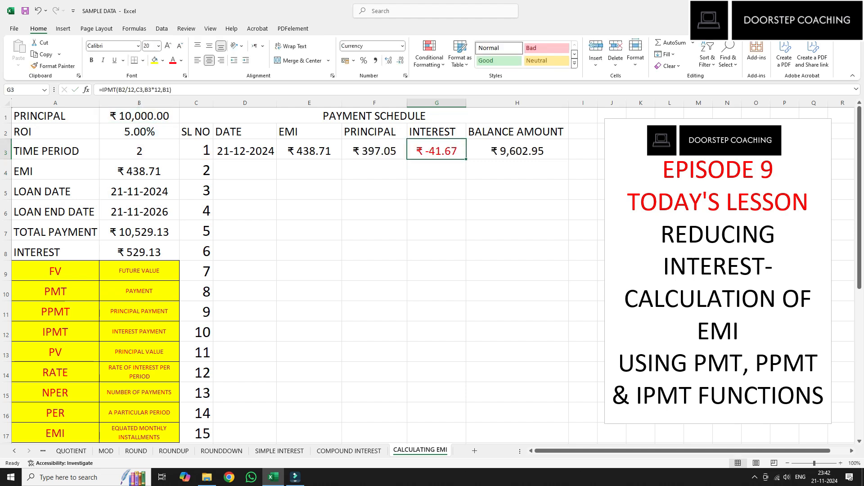
{"action": "key", "text": "F2"}
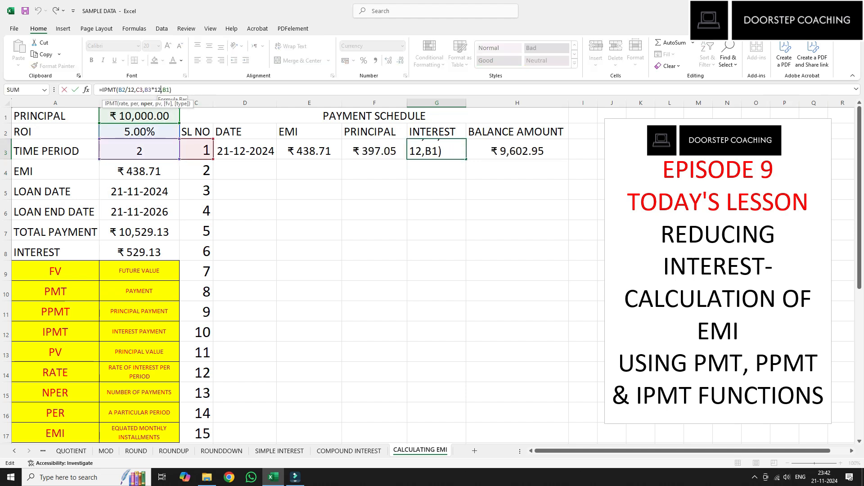
{"action": "left_click", "coordinate": [163, 90]}
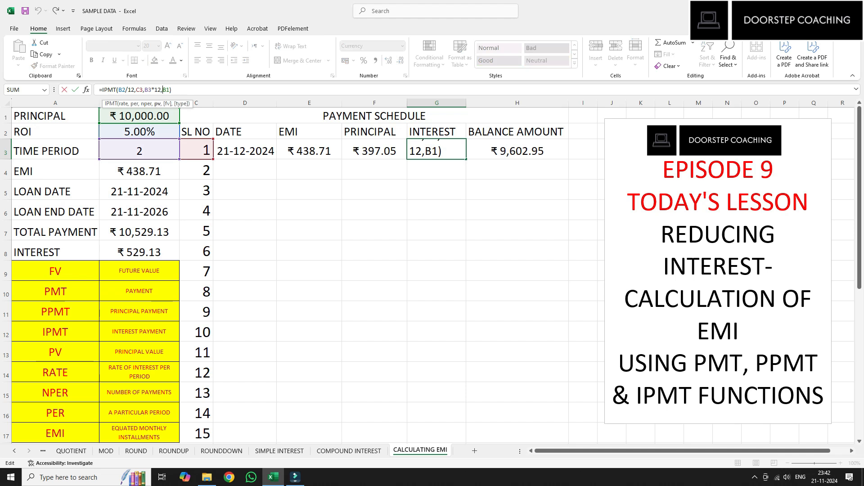
{"action": "type", "text": "-"}
{"action": "key", "text": "Return"}
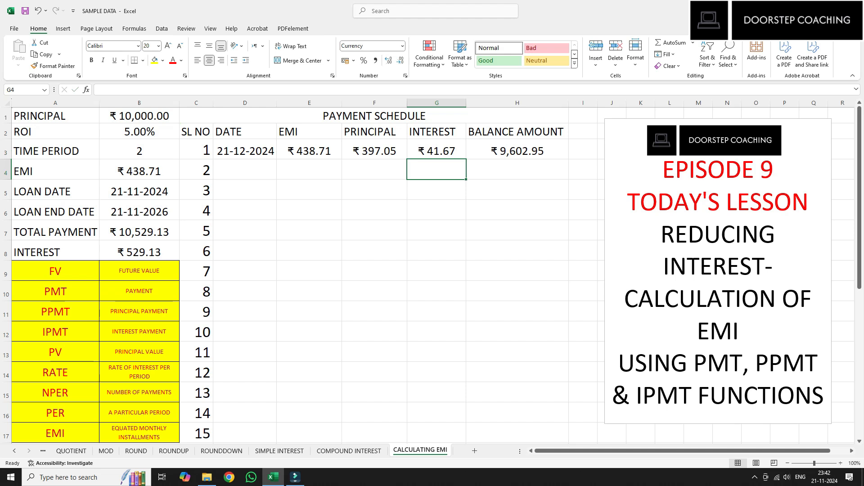
Step: Compare the sum of the first principal and interest payments in F3:G3 with the EMI in E3
{"action": "left_click", "coordinate": [437, 151]}
{"action": "left_click_drag", "start_coordinate": [374, 151], "coordinate": [436, 150]}
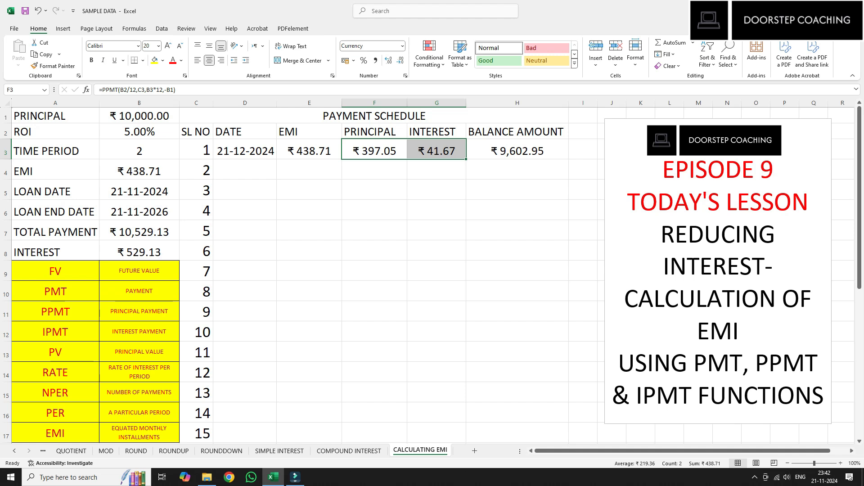
{"action": "left_click", "coordinate": [309, 151]}
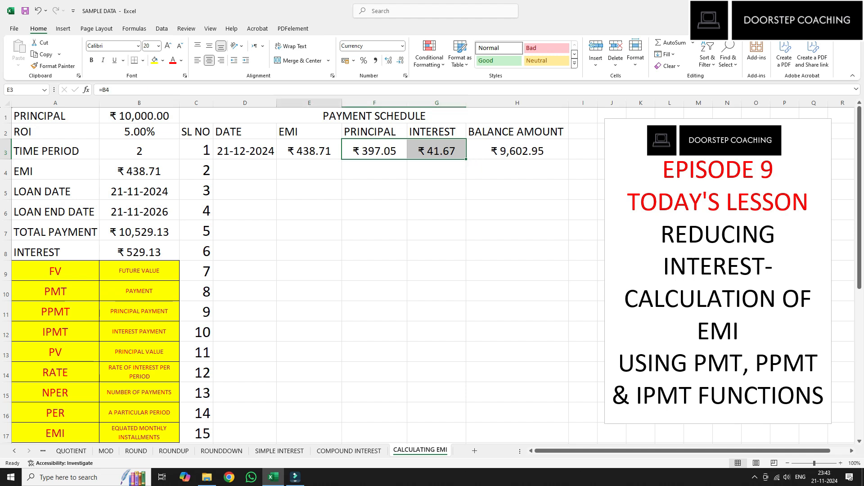
Step: Review the EMI formula in B4 alongside the first principal and interest payments in F3:G3
{"action": "left_click", "coordinate": [139, 171]}
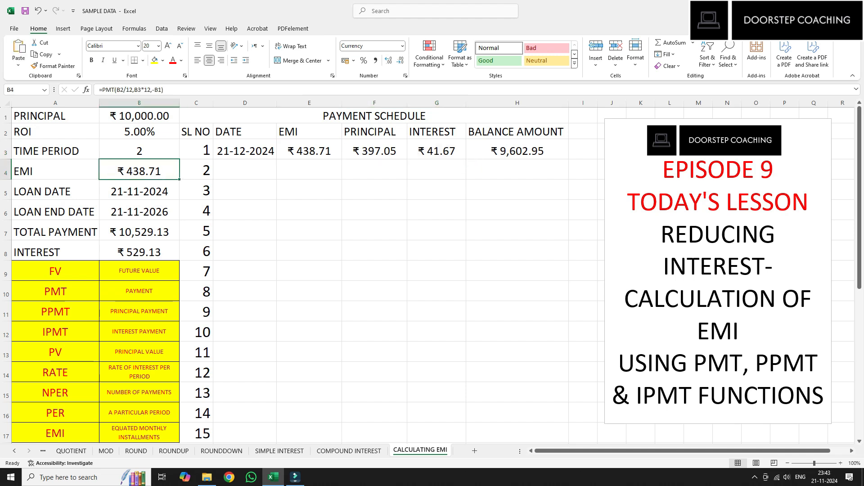
{"action": "left_click_drag", "start_coordinate": [374, 151], "coordinate": [437, 150]}
{"action": "left_click", "coordinate": [437, 169]}
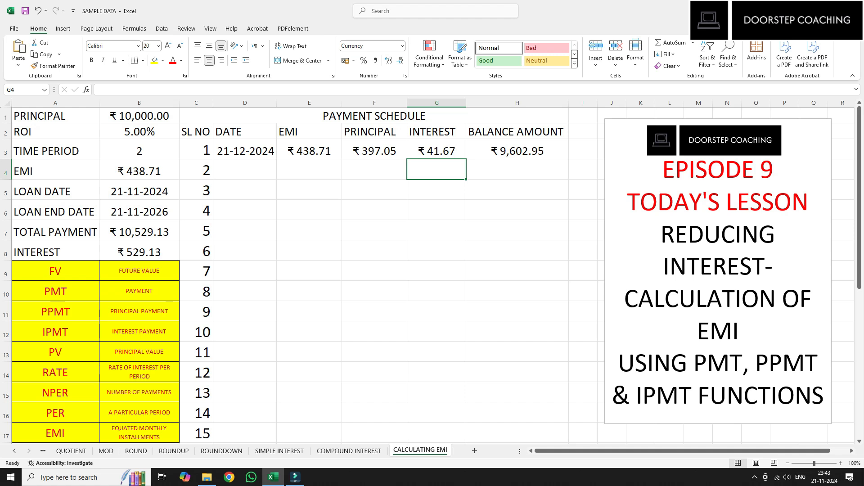
Step: Calculate the second payment date in D4 with =EDATE(D3,1)
{"action": "left_click", "coordinate": [245, 170]}
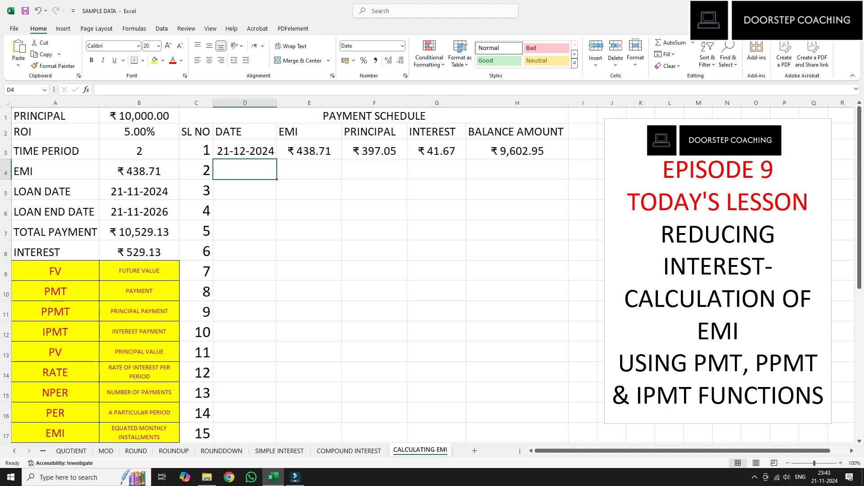
{"action": "type", "text": "=EDATE("}
{"action": "key", "text": "Up"}
{"action": "type", "text": ",1"}
{"action": "key", "text": "Return"}
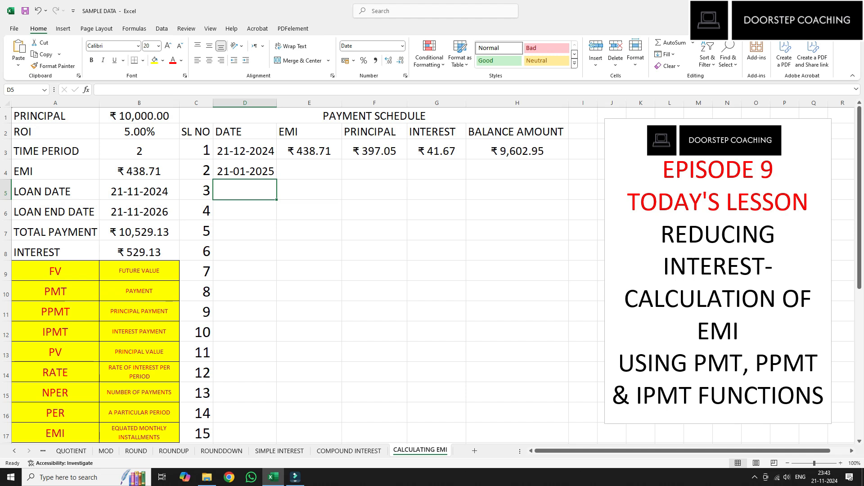
Step: Try to copy the EMI formula from E3 into E4 with its relative reference
{"action": "key", "text": "Up"}
{"action": "key", "text": "Right"}
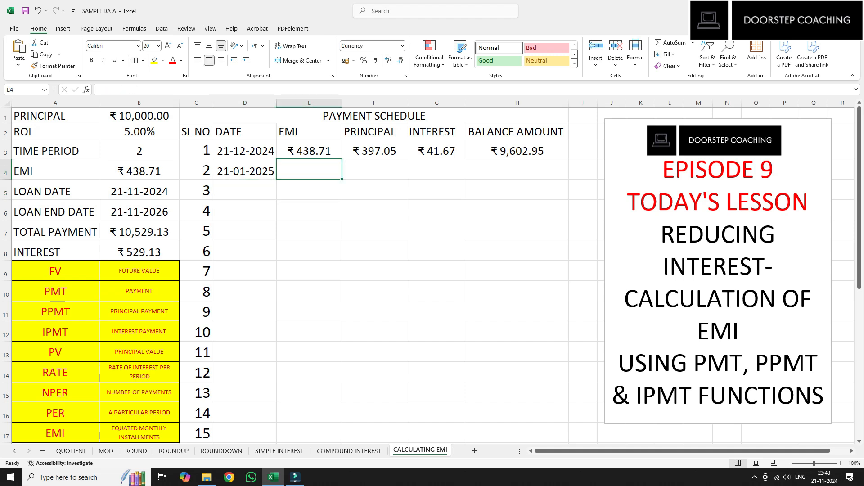
{"action": "key", "text": "ctrl+d"}
{"action": "key", "text": "Delete"}
{"action": "key", "text": "Up"}
{"action": "key", "text": "ctrl+c"}
{"action": "key", "text": "Down"}
{"action": "key", "text": "ctrl+b"}
{"action": "key", "text": "Up"}
{"action": "key", "text": "ctrl+c"}
{"action": "key", "text": "Down"}
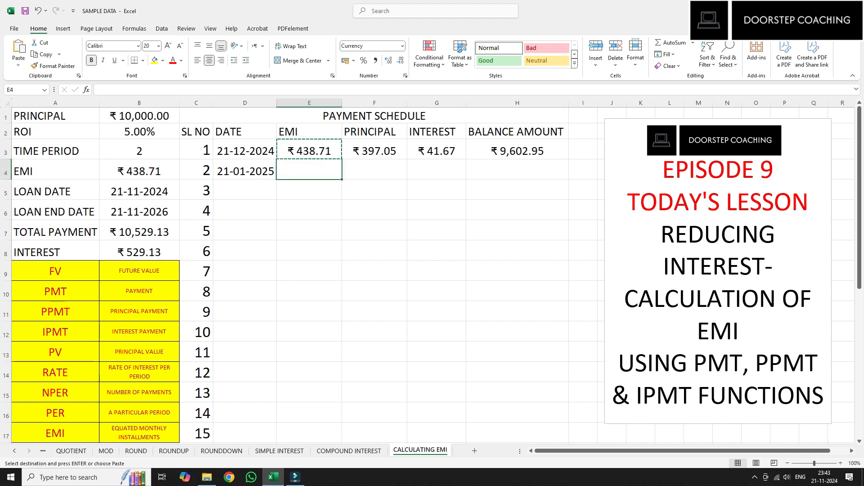
{"action": "key", "text": "ctrl+v"}
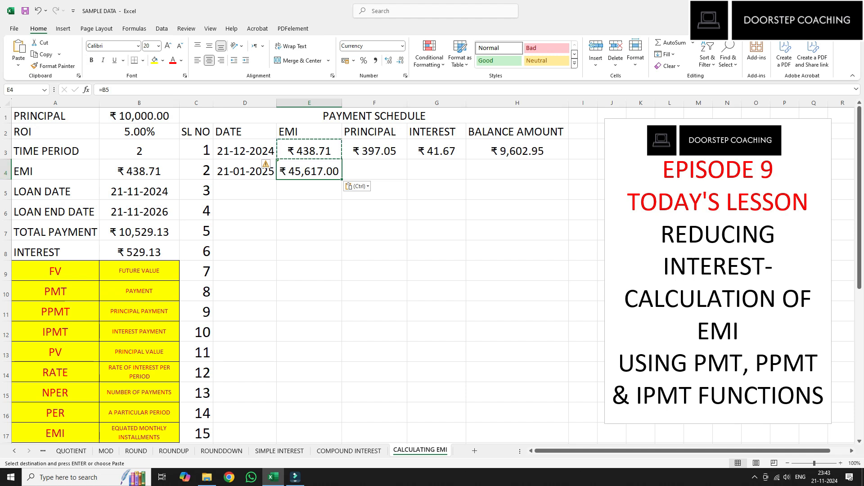
Step: Check the loan date cell B5 that the copied E4 formula refers to, and clear E4
{"action": "left_click", "coordinate": [139, 191]}
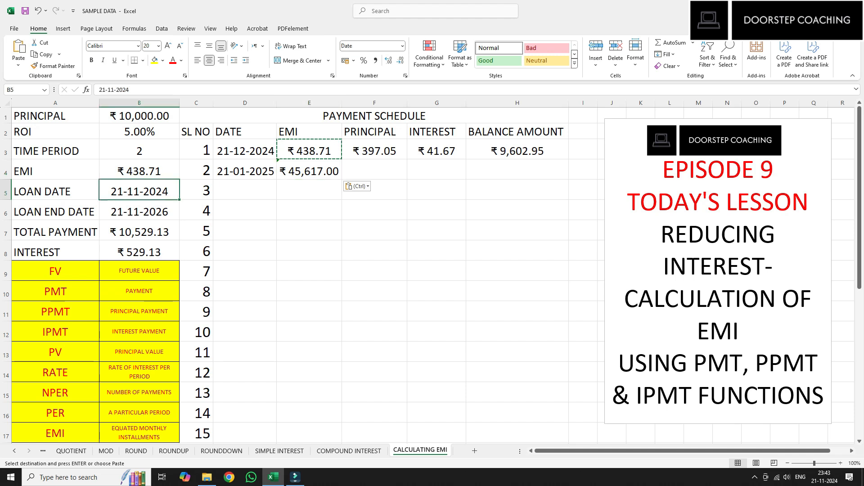
{"action": "left_click", "coordinate": [309, 171]}
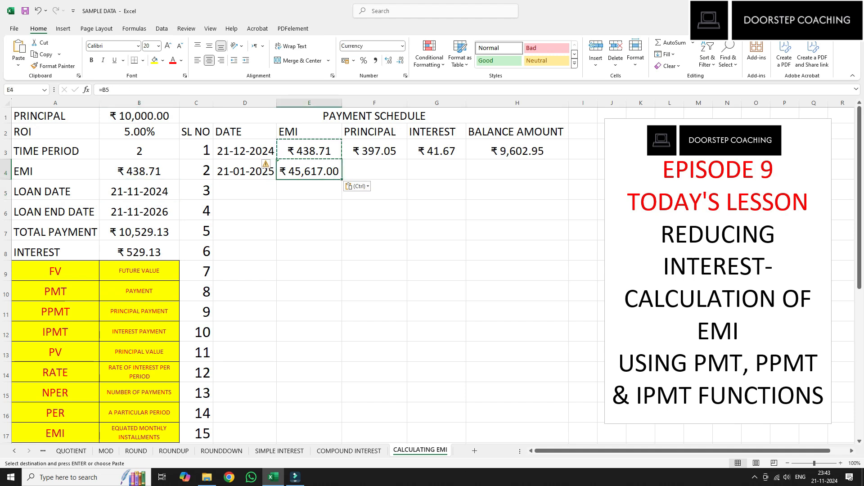
{"action": "key", "text": "Delete"}
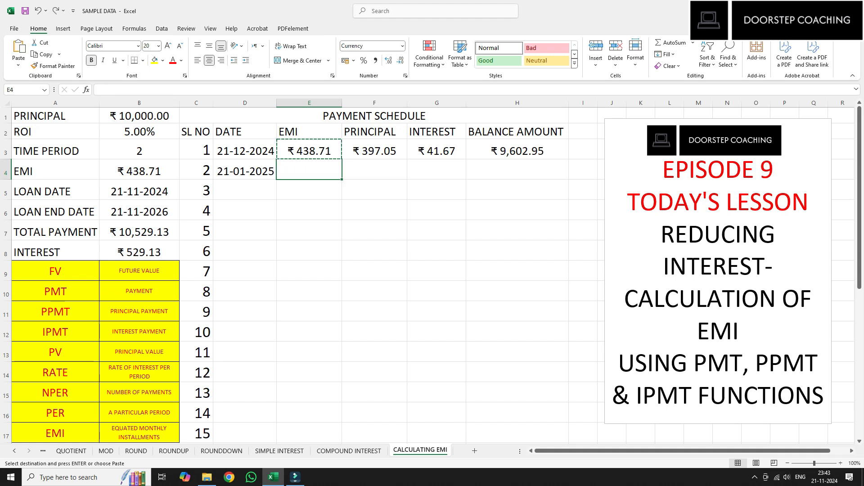
Step: Try to fill the principal formula from F3 down to F6, and clear the copied cells
{"action": "key", "text": "Up"}
{"action": "key", "text": "Right"}
{"action": "key", "text": "Escape"}
{"action": "left_click_drag", "start_coordinate": [407, 160], "coordinate": [407, 220]}
{"action": "left_click_drag", "start_coordinate": [374, 171], "coordinate": [374, 211]}
{"action": "key", "text": "Delete"}
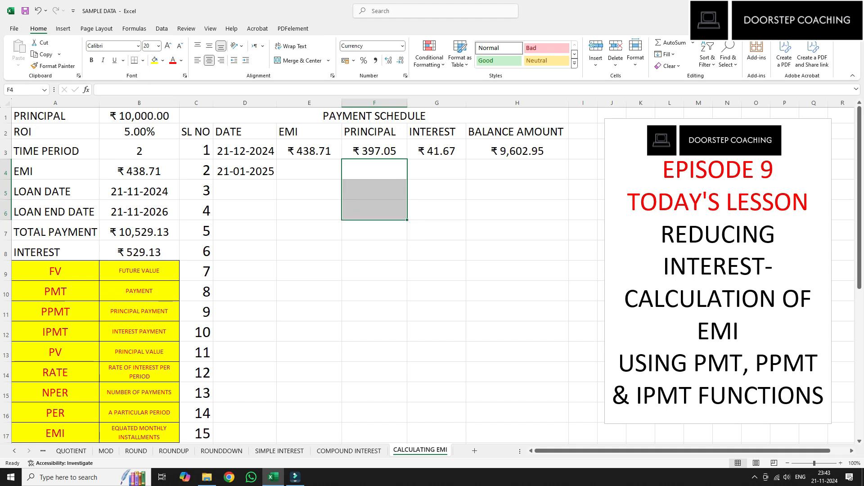
Step: Review the EMI, principal, interest and balance cells of the first schedule row, E3:H3
{"action": "left_click", "coordinate": [309, 151]}
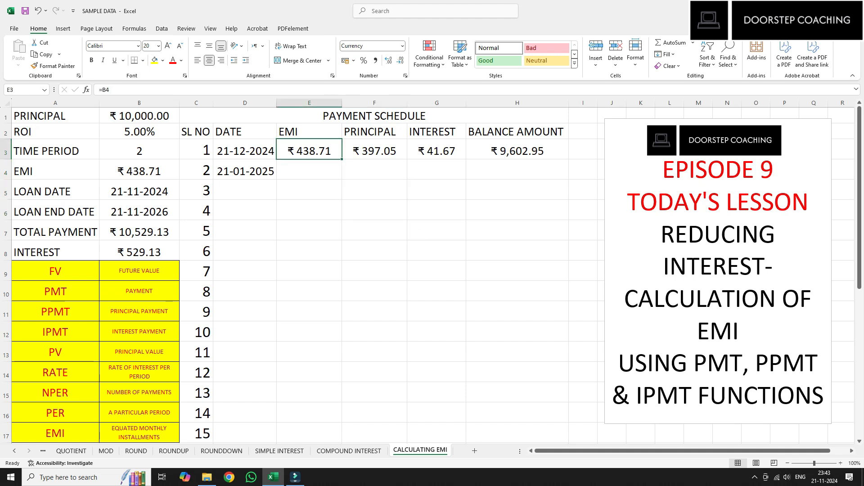
{"action": "left_click_drag", "start_coordinate": [309, 150], "coordinate": [437, 151]}
{"action": "left_click", "coordinate": [517, 151]}
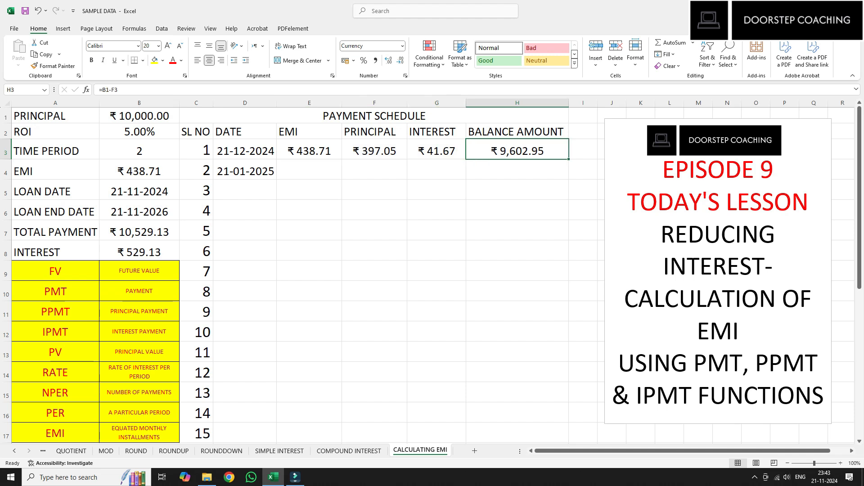
{"action": "left_click", "coordinate": [309, 151]}
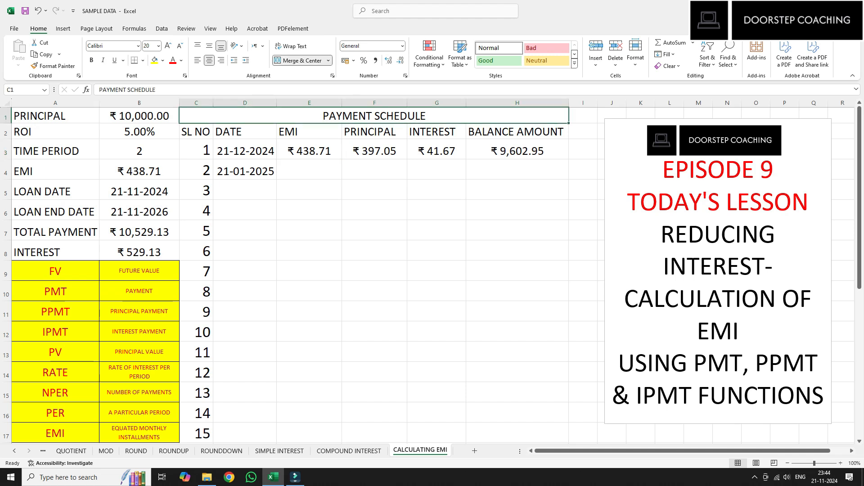
{"action": "left_click_drag", "start_coordinate": [309, 151], "coordinate": [309, 439]}
{"action": "scroll", "coordinate": [309, 432], "scroll_direction": "up", "scroll_amount": 4}
Step: Make the cell reference in the E3 EMI formula absolute, giving =$B$4
{"action": "left_click", "coordinate": [309, 150]}
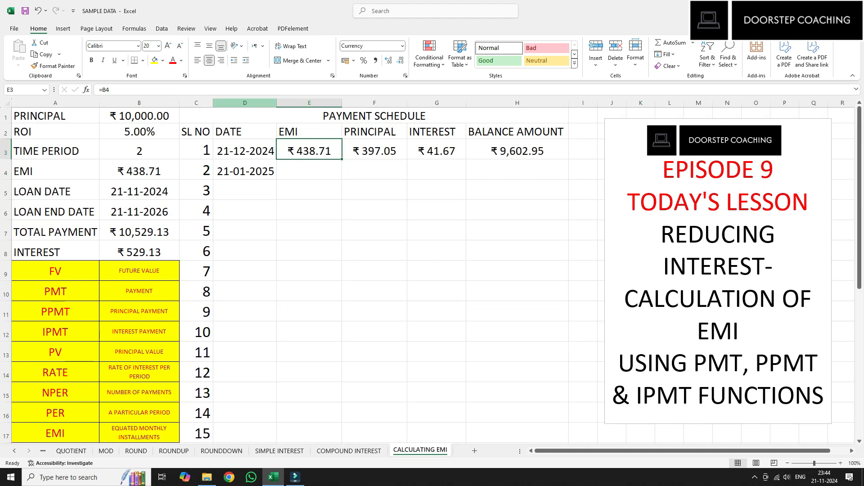
{"action": "left_click", "coordinate": [189, 89]}
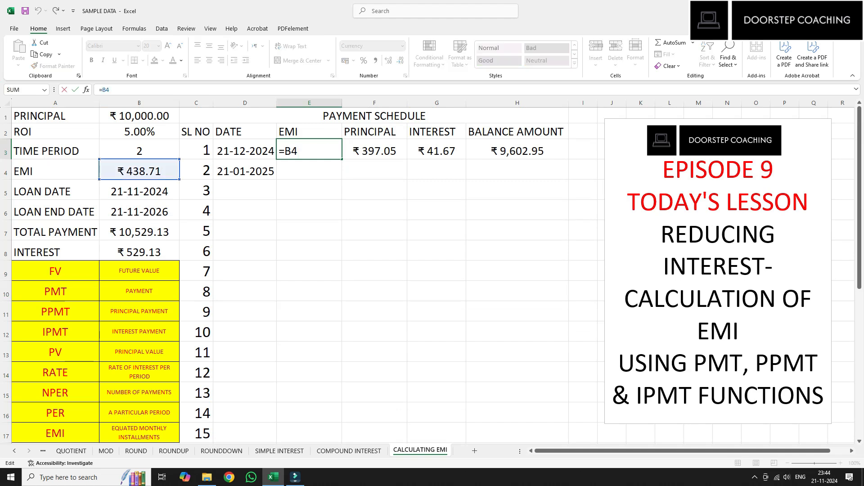
{"action": "double_click", "coordinate": [106, 89]}
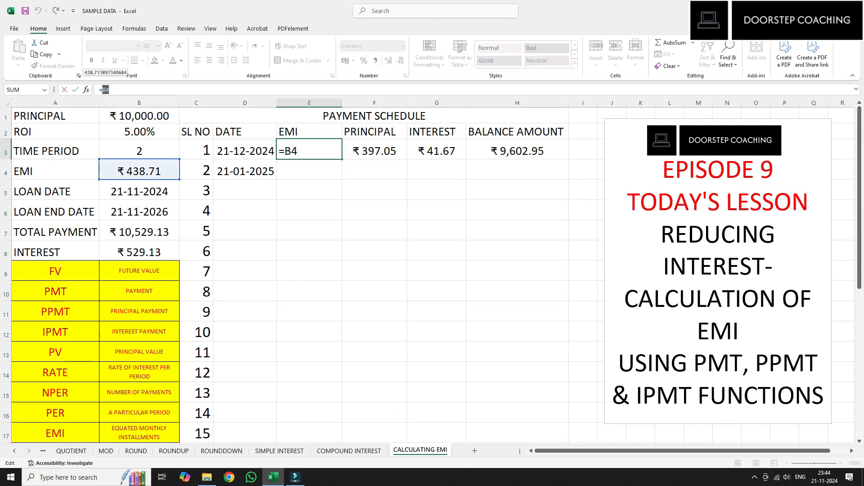
{"action": "key", "text": "F4"}
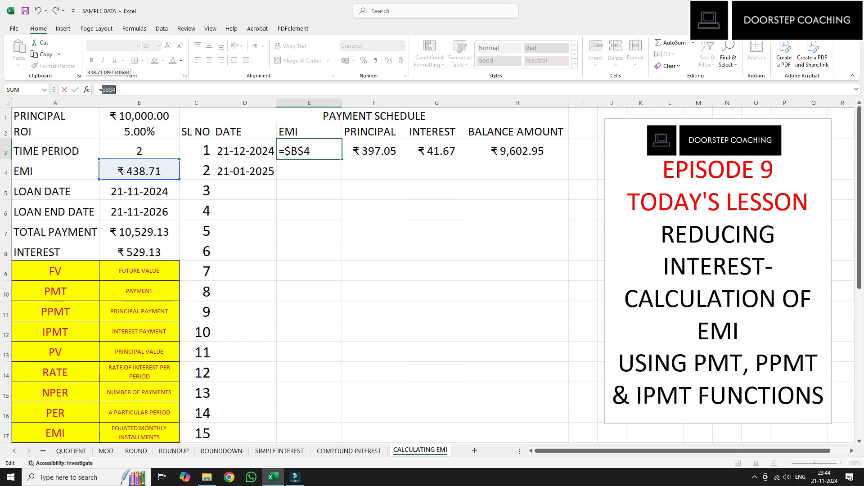
{"action": "key", "text": "Return"}
{"action": "key", "text": "Up"}
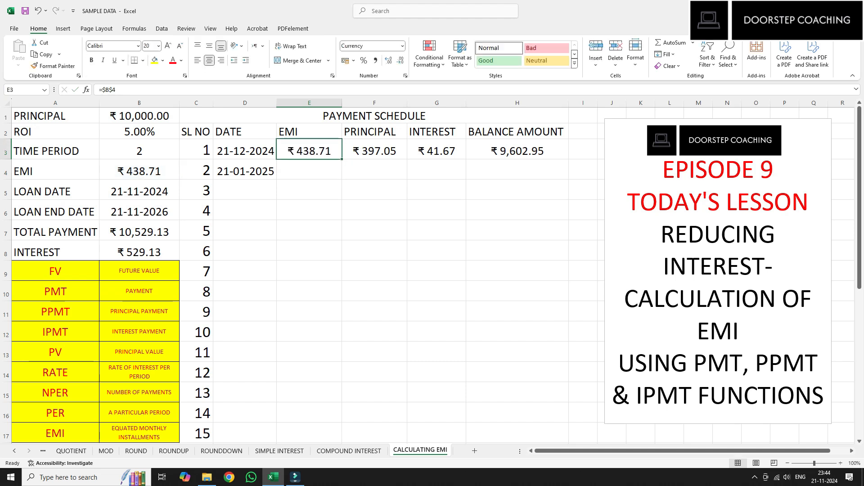
Step: Fill the EMI formula from E3 down to E8 and inspect the copied cells
{"action": "left_click_drag", "start_coordinate": [342, 159], "coordinate": [336, 258]}
{"action": "left_click", "coordinate": [309, 171]}
{"action": "left_click", "coordinate": [309, 212]}
{"action": "left_click_drag", "start_coordinate": [309, 232], "coordinate": [309, 251]}
{"action": "left_click", "coordinate": [309, 252]}
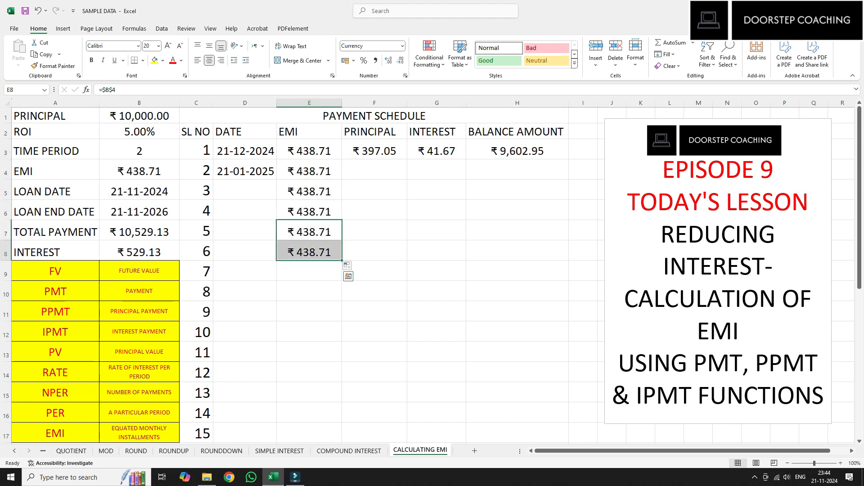
{"action": "scroll", "coordinate": [309, 252], "scroll_direction": "down", "scroll_amount": 4}
{"action": "scroll", "coordinate": [309, 252], "scroll_direction": "up", "scroll_amount": 4}
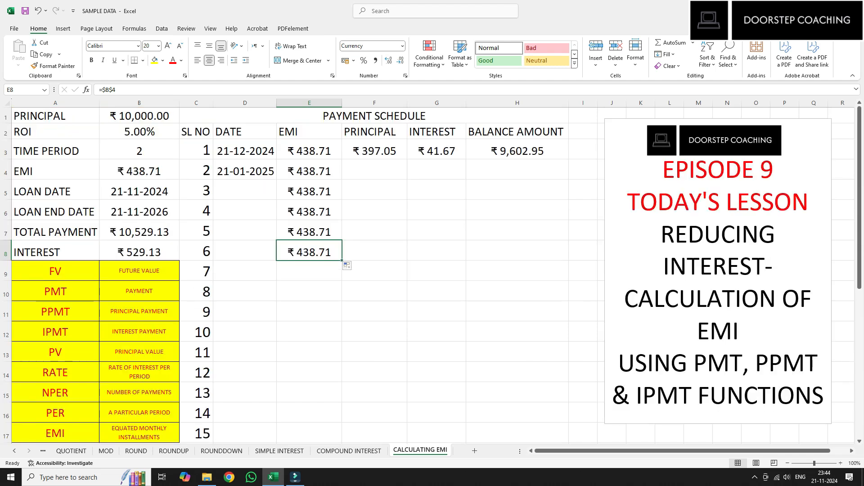
Step: Fill the EMI formula from E3 down to E26 for all 24 installments and inspect several copies
{"action": "left_click_drag", "start_coordinate": [310, 150], "coordinate": [343, 413]}
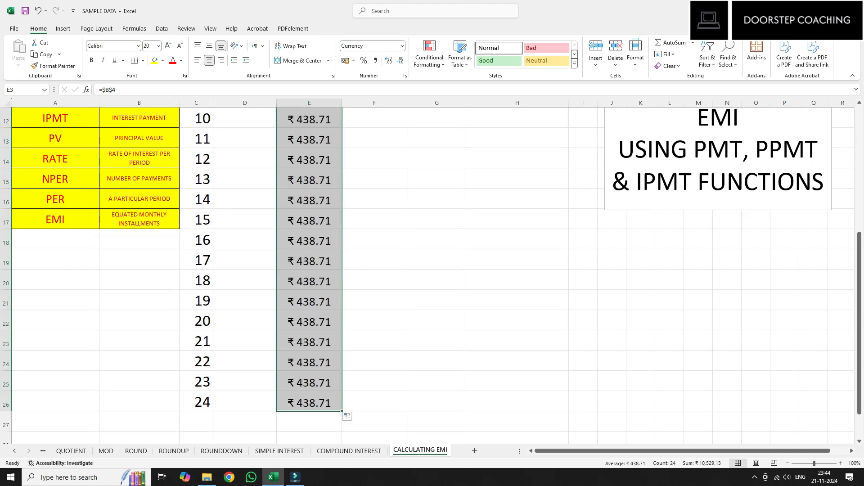
{"action": "scroll", "coordinate": [427, 275], "scroll_direction": "up", "scroll_amount": 4}
{"action": "left_click", "coordinate": [309, 170]}
{"action": "left_click", "coordinate": [310, 151]}
{"action": "left_click", "coordinate": [309, 171]}
{"action": "left_click", "coordinate": [309, 251]}
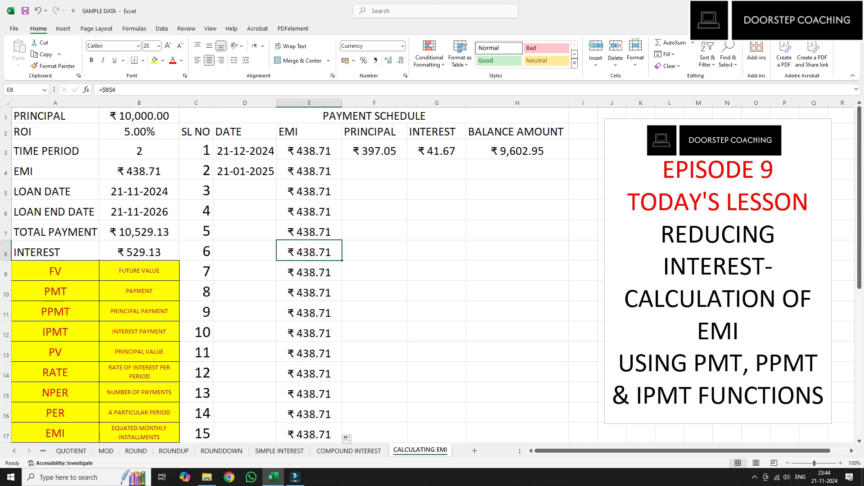
Step: Try to fill the principal formula from F3 down to F5 with relative references, and clear the copies
{"action": "left_click", "coordinate": [374, 151]}
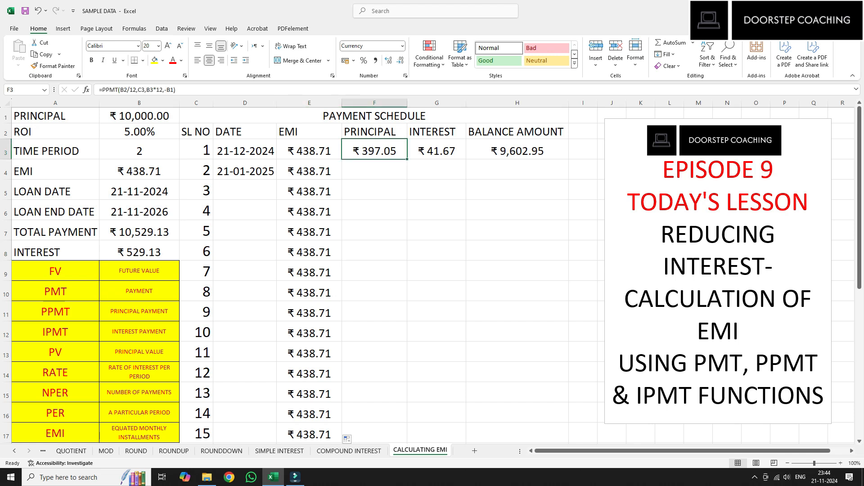
{"action": "left_click_drag", "start_coordinate": [407, 159], "coordinate": [374, 192]}
{"action": "key", "text": "Delete"}
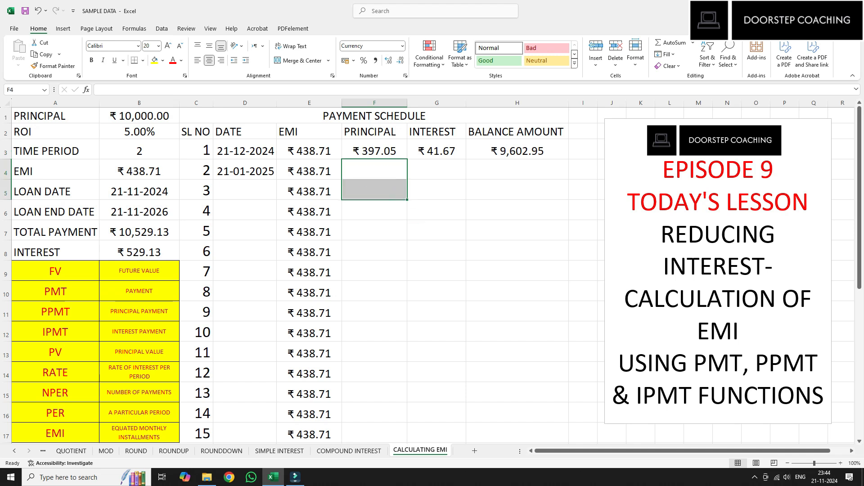
Step: Examine the rate, period, number-of-payments and present-value references in the F3 PPMT formula
{"action": "left_click", "coordinate": [374, 150]}
{"action": "left_click_drag", "start_coordinate": [120, 90], "coordinate": [174, 90]}
{"action": "left_click", "coordinate": [150, 90]}
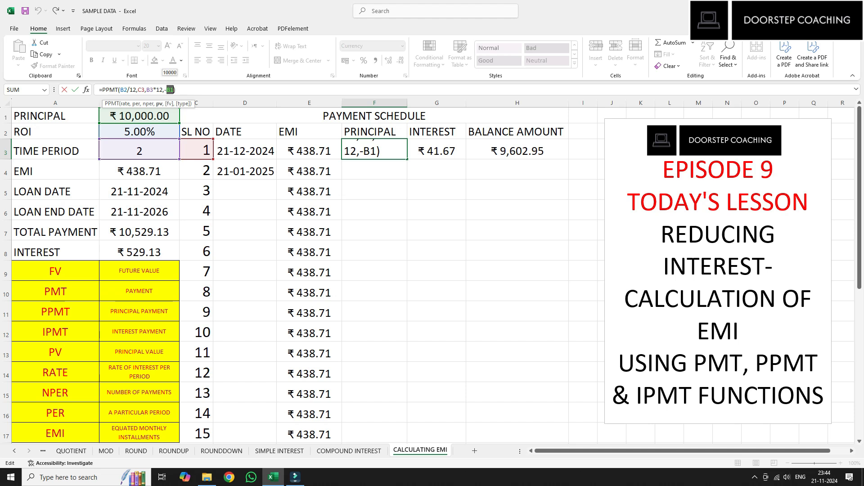
{"action": "left_click_drag", "start_coordinate": [137, 90], "coordinate": [144, 90]}
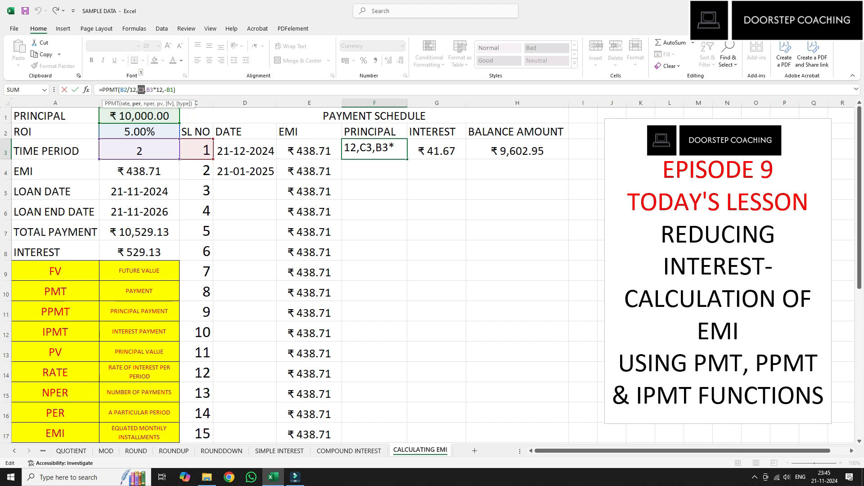
{"action": "key", "text": "Return"}
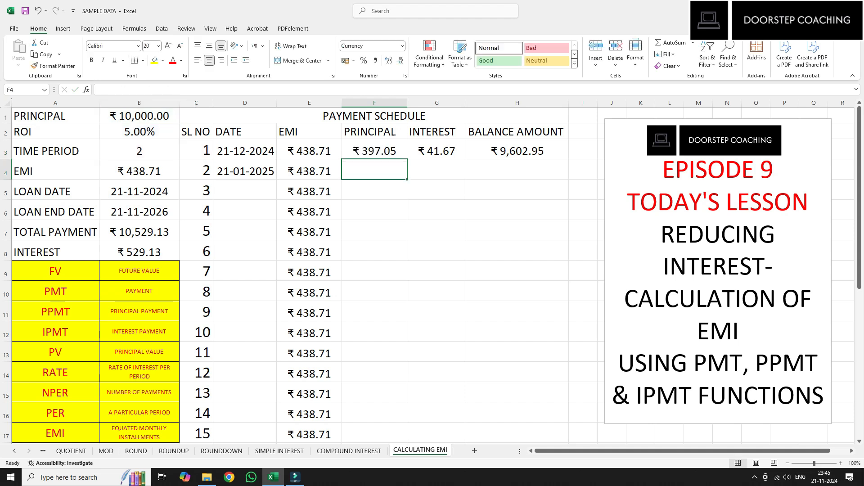
{"action": "key", "text": "Up"}
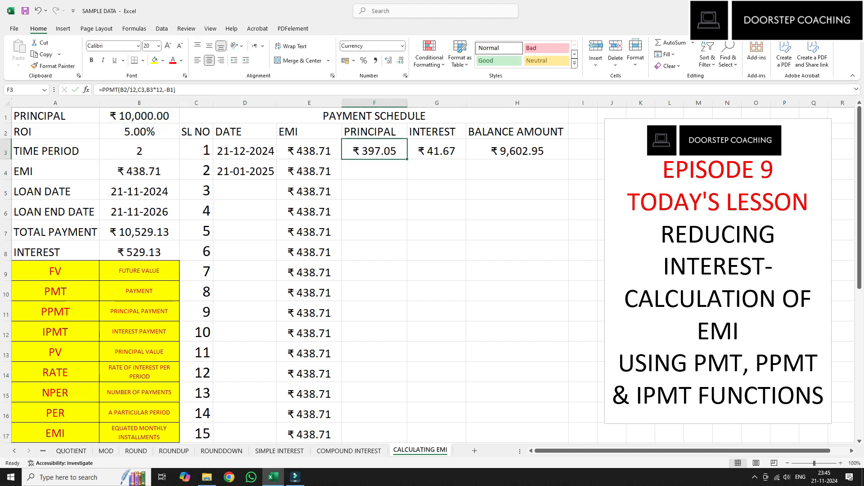
Step: Lock the rate, time period and principal references in F3, giving =PPMT($B$2/12,C3,$B$3*12,-$B$1)
{"action": "mouse_move", "coordinate": [120, 90]}
{"action": "left_mouse_down"}
{"action": "mouse_move", "coordinate": [136, 90]}
{"action": "mouse_move", "coordinate": [127, 90]}
{"action": "left_mouse_up"}
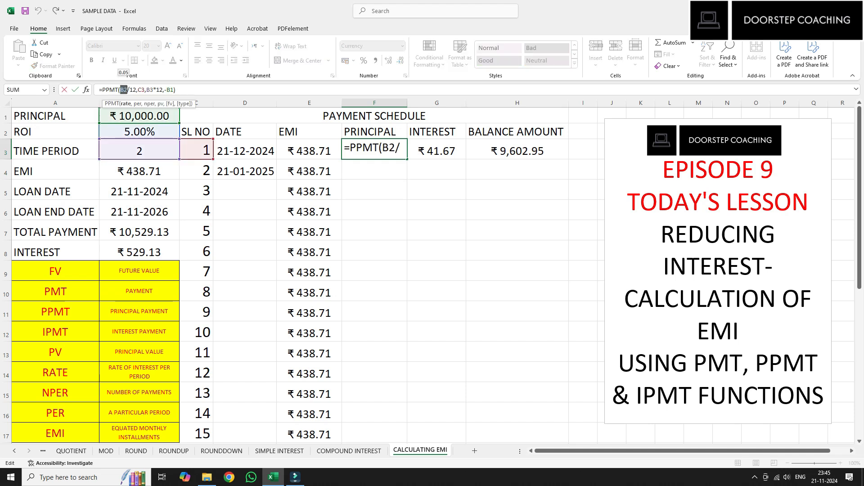
{"action": "key", "text": "F4"}
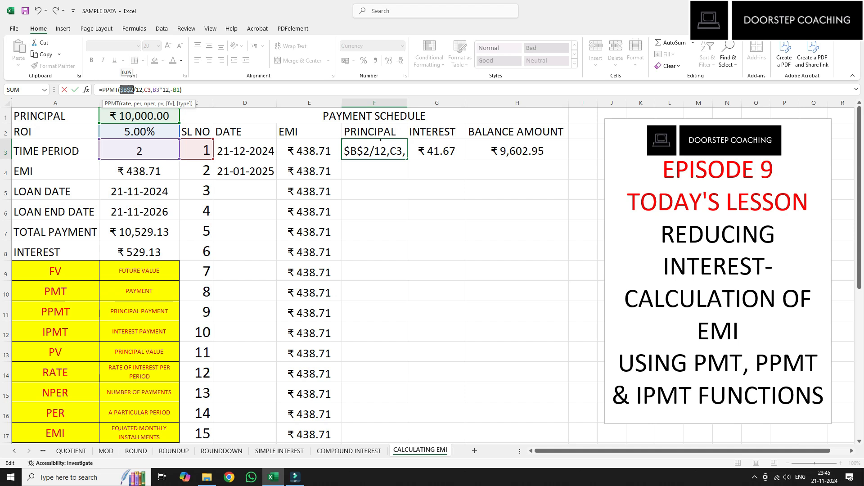
{"action": "left_click_drag", "start_coordinate": [153, 90], "coordinate": [187, 90]}
{"action": "key", "text": "F4"}
{"action": "key", "text": "F4"}
{"action": "key", "text": "Return"}
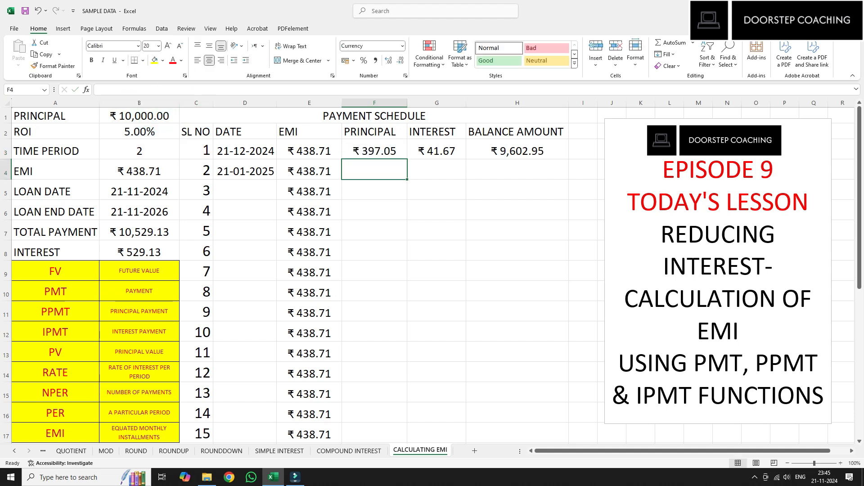
Step: Review the relative C3 period reference in F3 and fill the PPMT formula down to F26
{"action": "left_click", "coordinate": [374, 151]}
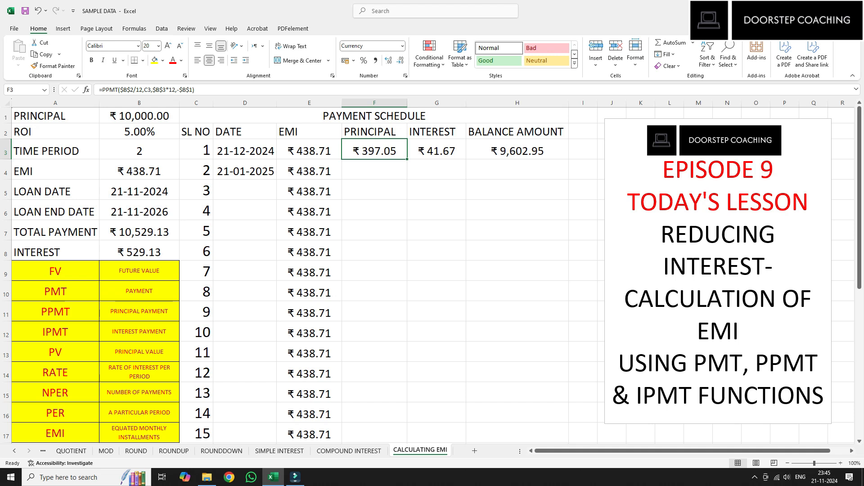
{"action": "double_click", "coordinate": [147, 90]}
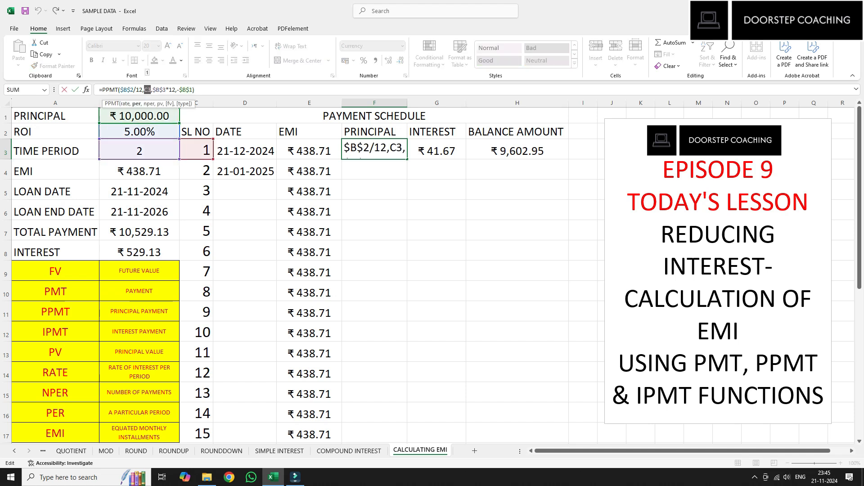
{"action": "key", "text": "Escape"}
{"action": "left_click_drag", "start_coordinate": [407, 159], "coordinate": [396, 405]}
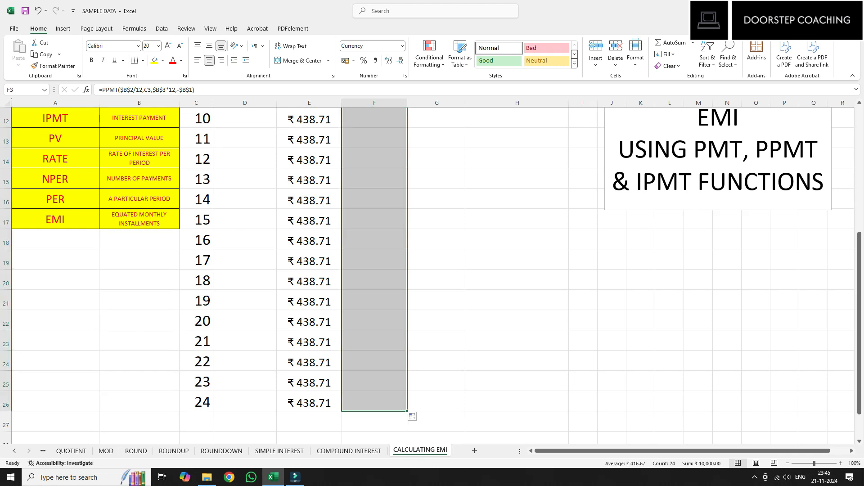
Step: Examine how the period reference changes in the filled PPMT formulas down the PRINCIPAL column
{"action": "scroll", "coordinate": [374, 270], "scroll_direction": "up", "scroll_amount": 4}
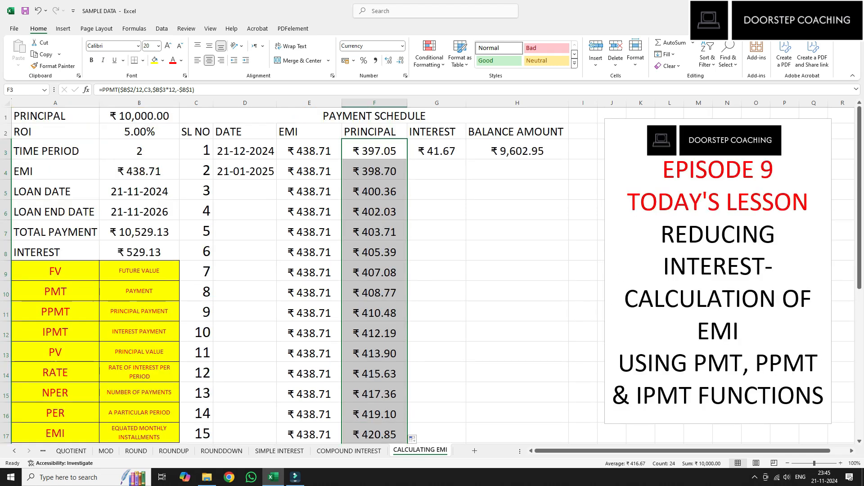
{"action": "key", "text": "Down"}
{"action": "key", "text": "Down"}
{"action": "key", "text": "Down"}
{"action": "key", "text": "Down"}
{"action": "key", "text": "Down"}
{"action": "key", "text": "Down"}
{"action": "key", "text": "Down"}
{"action": "key", "text": "Down"}
{"action": "key", "text": "Down"}
{"action": "key", "text": "Down"}
{"action": "left_click", "coordinate": [375, 171]}
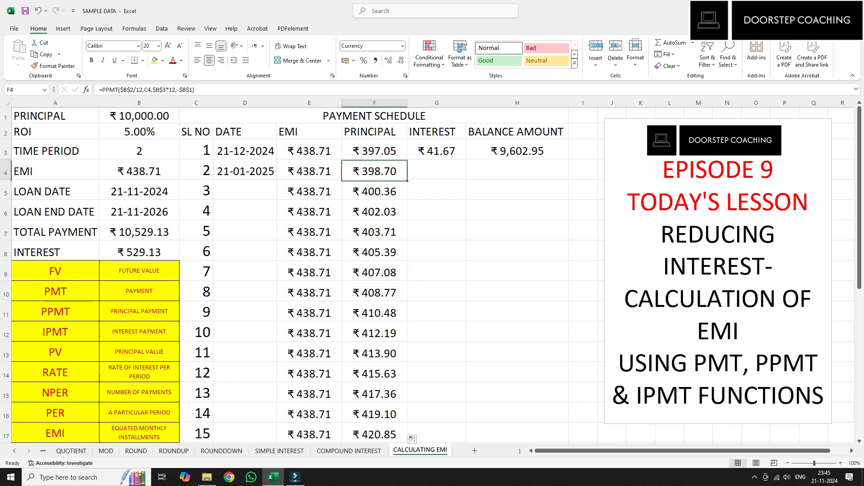
{"action": "key", "text": "Down"}
{"action": "key", "text": "Down"}
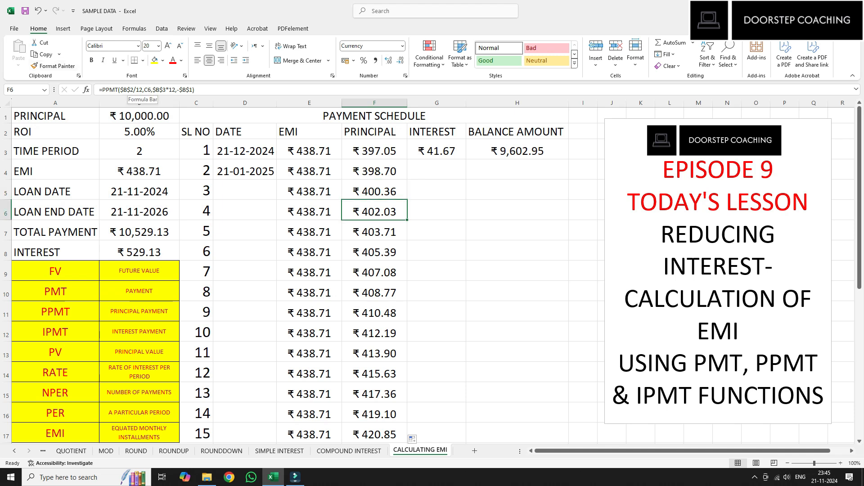
{"action": "key", "text": "Down"}
{"action": "key", "text": "Down"}
{"action": "key", "text": "Down"}
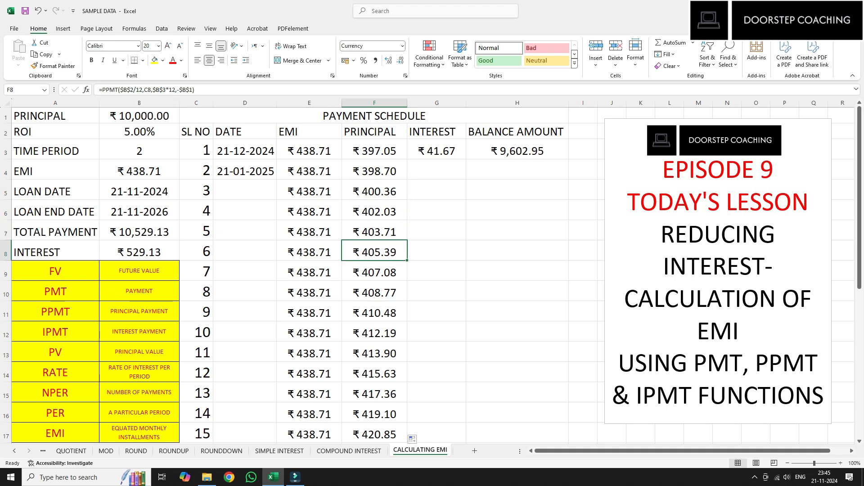
{"action": "key", "text": "Down"}
{"action": "key", "text": "Down"}
{"action": "key", "text": "Down"}
{"action": "key", "text": "Down"}
{"action": "key", "text": "Down"}
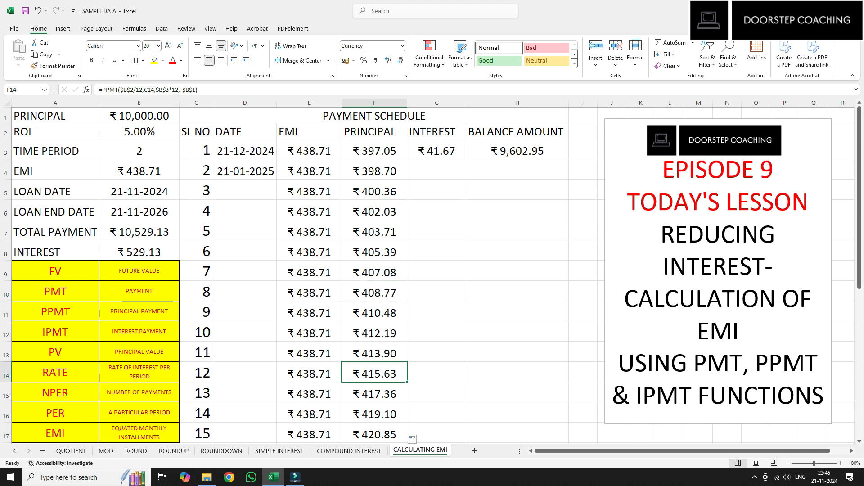
Step: Lock the rate, time period and principal references in G3, giving =IPMT($B$2/12,C3,$B$3*12,-$B$1)
{"action": "left_click", "coordinate": [437, 151]}
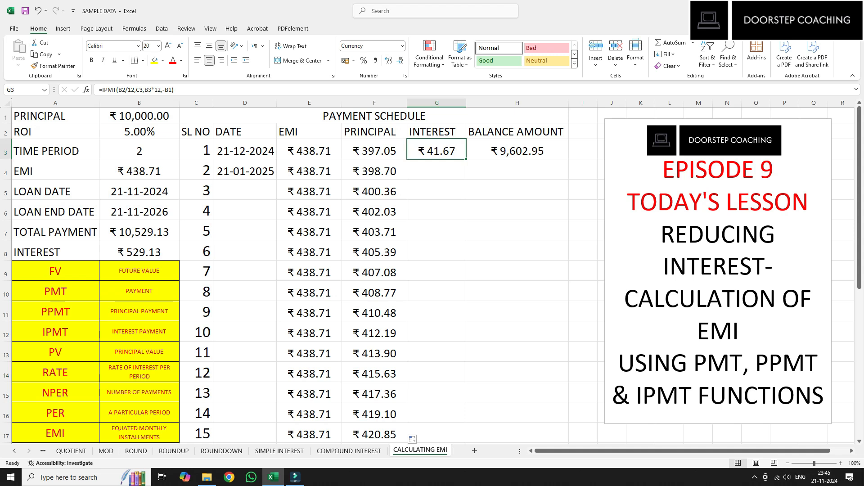
{"action": "left_click", "coordinate": [120, 90]}
{"action": "double_click", "coordinate": [120, 90]}
{"action": "key", "text": "F4"}
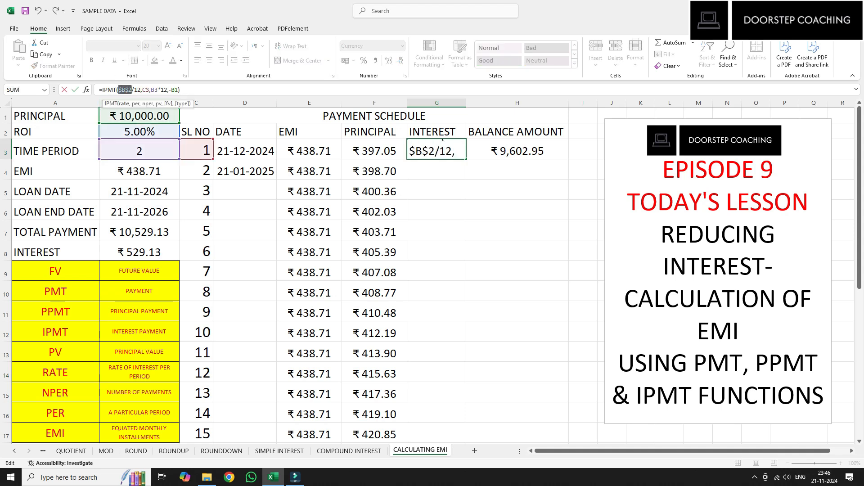
{"action": "double_click", "coordinate": [154, 90]}
{"action": "key", "text": "F4"}
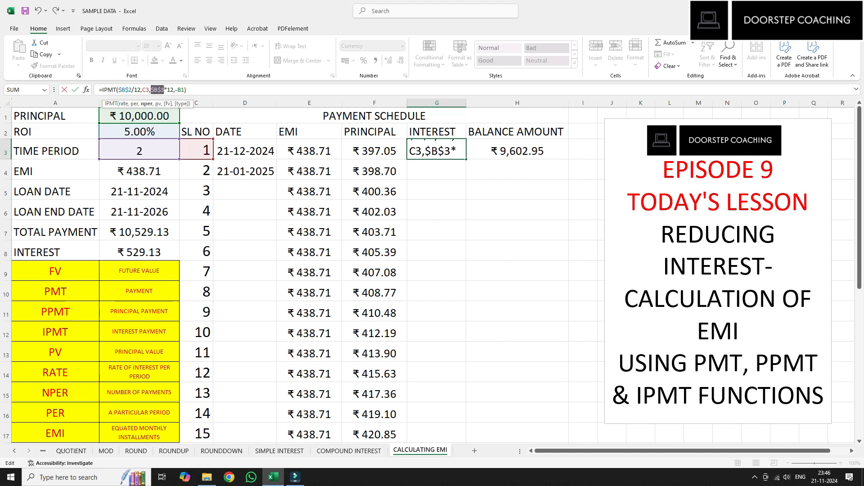
{"action": "double_click", "coordinate": [181, 90]}
{"action": "key", "text": "F4"}
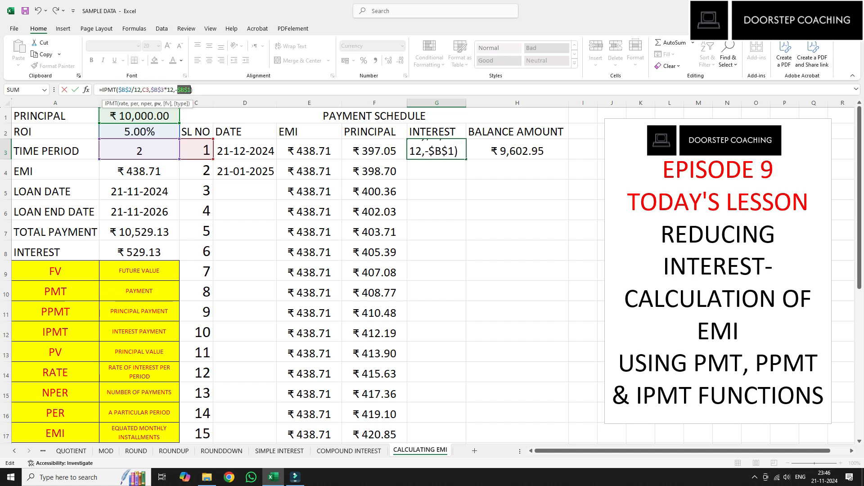
{"action": "key", "text": "Return"}
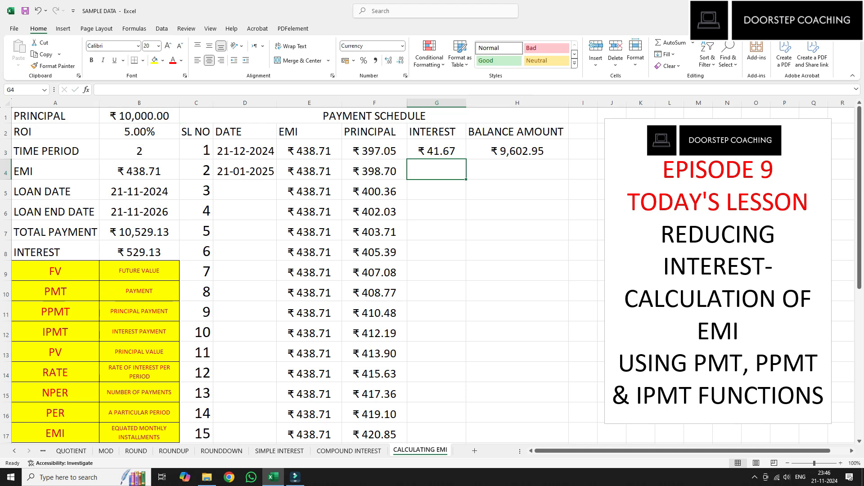
Step: Fill the IPMT formula from G3 down to G26 to complete the INTEREST column
{"action": "left_click", "coordinate": [437, 151]}
{"action": "left_click_drag", "start_coordinate": [465, 159], "coordinate": [445, 408]}
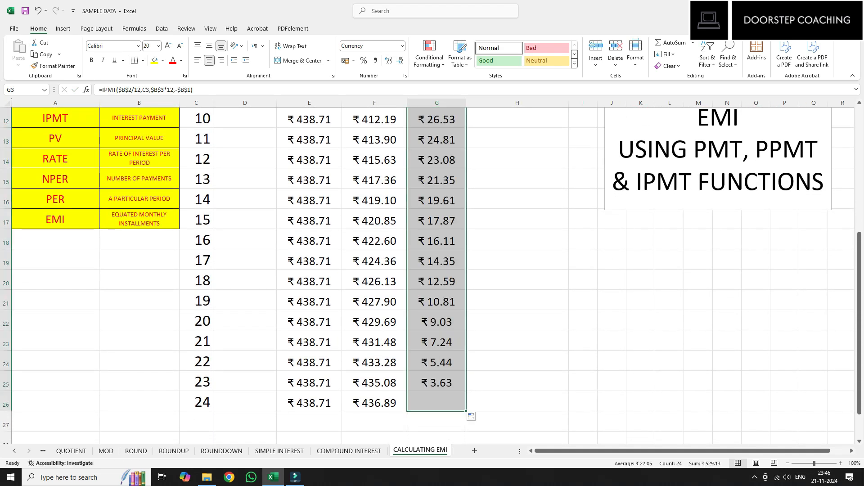
{"action": "scroll", "coordinate": [432, 274], "scroll_direction": "up", "scroll_amount": 4}
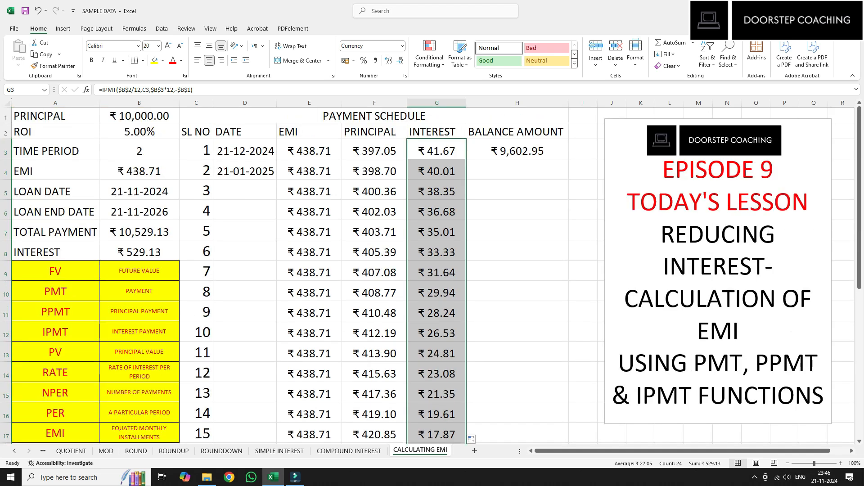
Step: Compare the monthly principal and interest portions in the first rows of columns F and G
{"action": "key", "text": "Left"}
{"action": "key", "text": "Right"}
{"action": "left_click_drag", "start_coordinate": [375, 151], "coordinate": [375, 414]}
{"action": "left_click", "coordinate": [374, 150]}
{"action": "key", "text": "Down"}
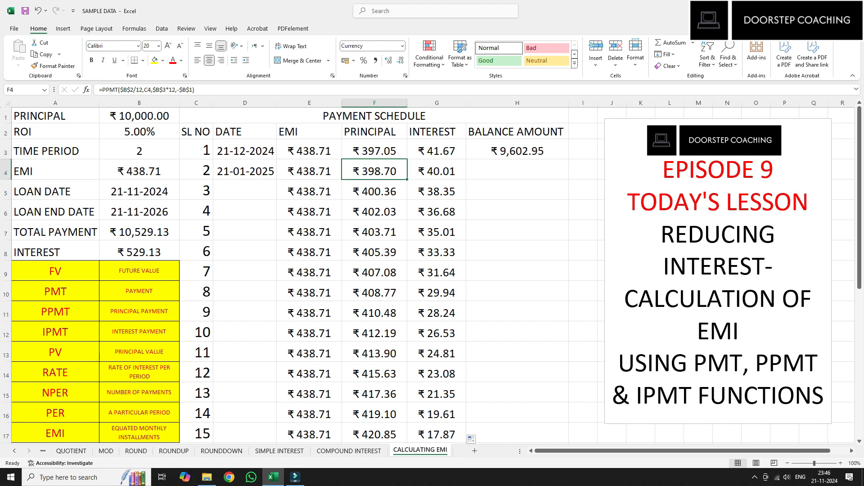
{"action": "key", "text": "Right"}
{"action": "key", "text": "Left"}
{"action": "key", "text": "Right"}
{"action": "key", "text": "Left"}
{"action": "key", "text": "Right"}
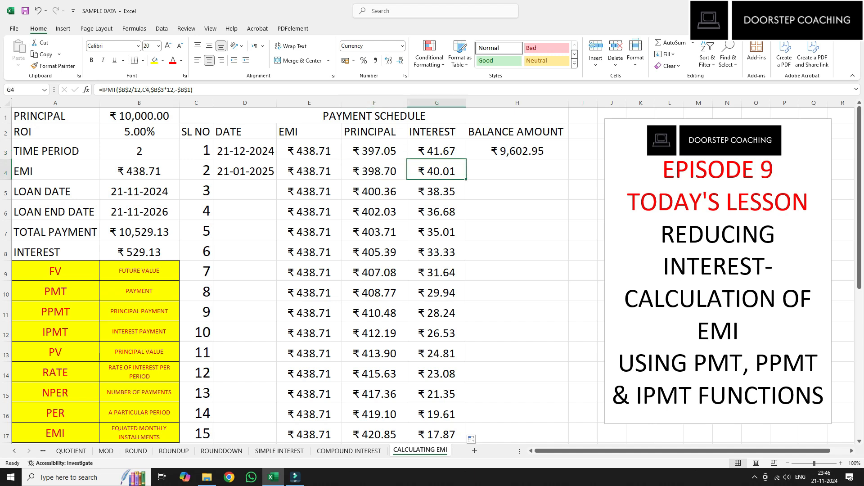
{"action": "key", "text": "Left"}
{"action": "key", "text": "Right"}
Step: Check the sum of the principal payments in F3:F26 against the loan principal in B1
{"action": "left_click", "coordinate": [139, 116]}
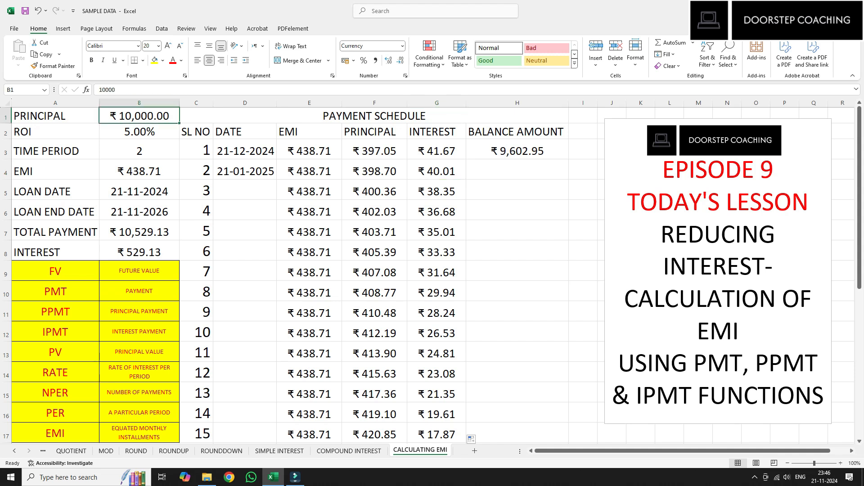
{"action": "left_click_drag", "start_coordinate": [374, 150], "coordinate": [383, 383]}
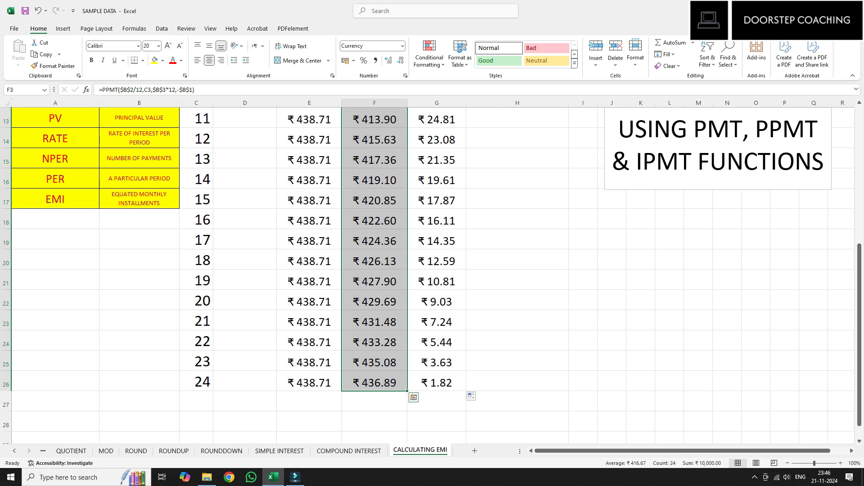
{"action": "scroll", "coordinate": [432, 270], "scroll_direction": "up", "scroll_amount": 4}
{"action": "scroll", "coordinate": [432, 270], "scroll_direction": "down", "scroll_amount": 4}
{"action": "scroll", "coordinate": [432, 270], "scroll_direction": "up", "scroll_amount": 4}
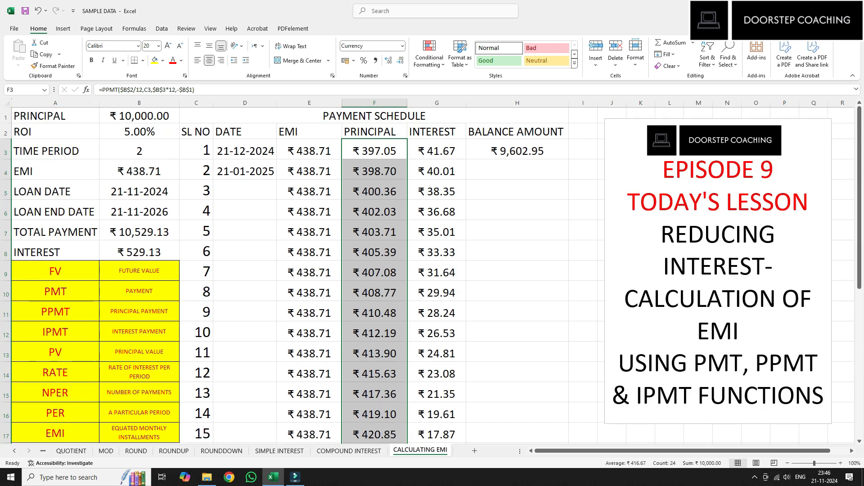
Step: Check the sum of the interest payments in G3:G26 against the total interest in B8
{"action": "left_click", "coordinate": [139, 252]}
{"action": "left_click_drag", "start_coordinate": [436, 151], "coordinate": [436, 403]}
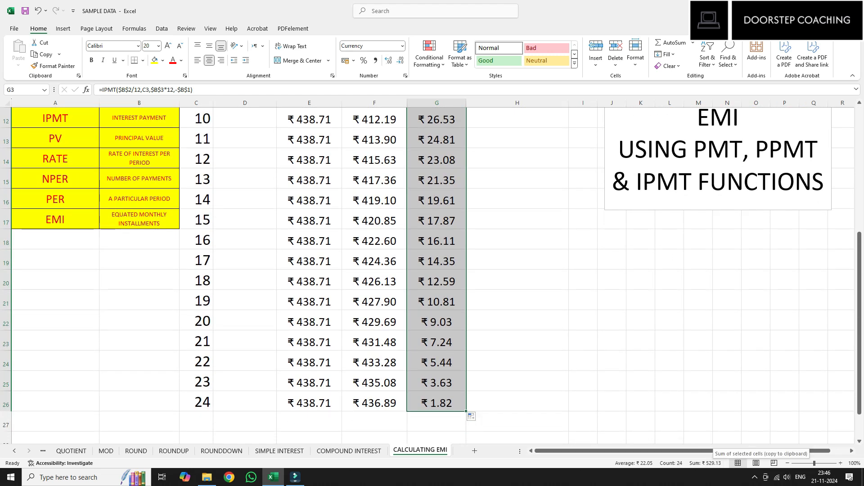
{"action": "scroll", "coordinate": [432, 275], "scroll_direction": "up", "scroll_amount": 4}
{"action": "left_click", "coordinate": [139, 252]}
{"action": "left_click", "coordinate": [436, 151]}
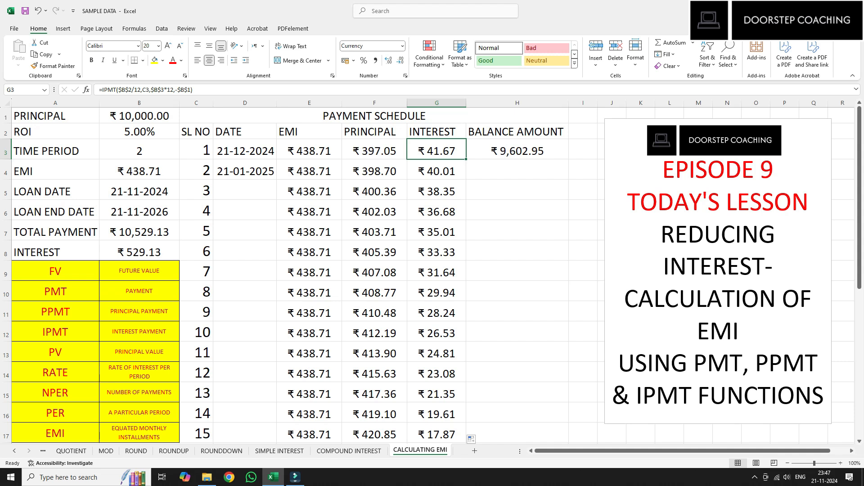
Step: Fill the EDATE formula from D4 down to D26 to complete the payment dates
{"action": "left_click", "coordinate": [245, 171]}
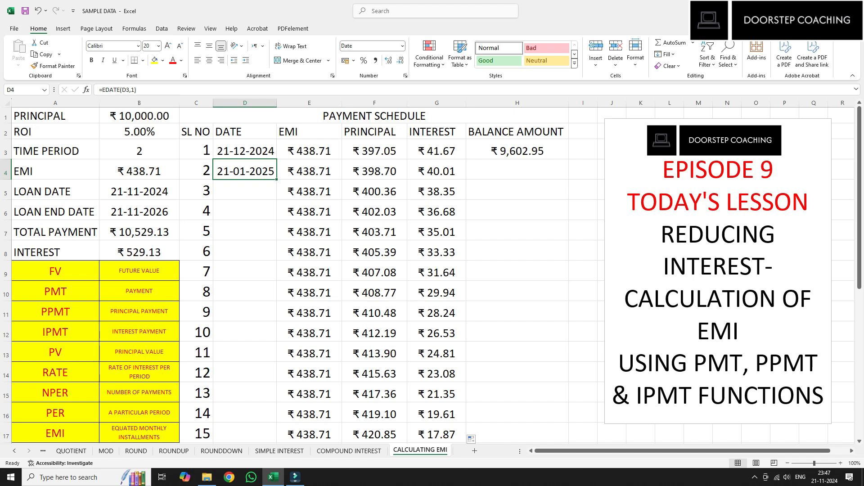
{"action": "key", "text": "Up"}
{"action": "key", "text": "Down"}
{"action": "left_click_drag", "start_coordinate": [277, 180], "coordinate": [275, 199]}
{"action": "left_click", "coordinate": [245, 191]}
{"action": "left_click_drag", "start_coordinate": [245, 171], "coordinate": [276, 407]}
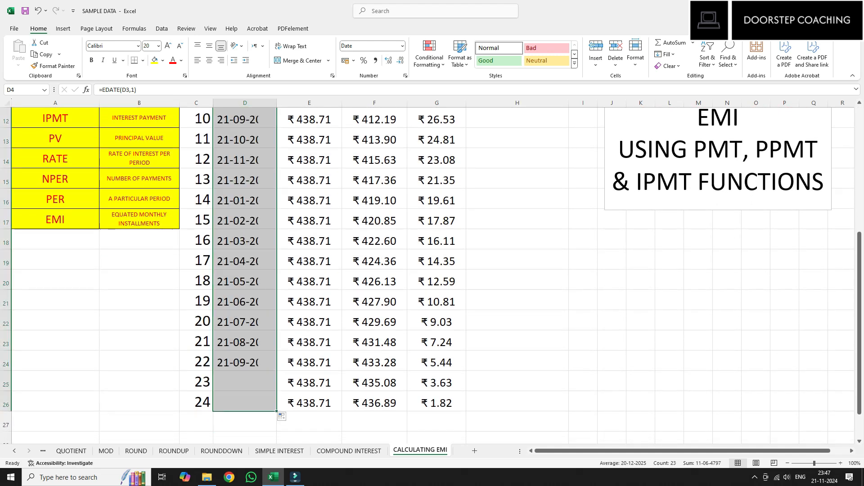
Step: Compare the last payment date in D26 with the loan end date in B6
{"action": "left_click", "coordinate": [245, 402]}
{"action": "scroll", "coordinate": [244, 270], "scroll_direction": "up", "scroll_amount": 4}
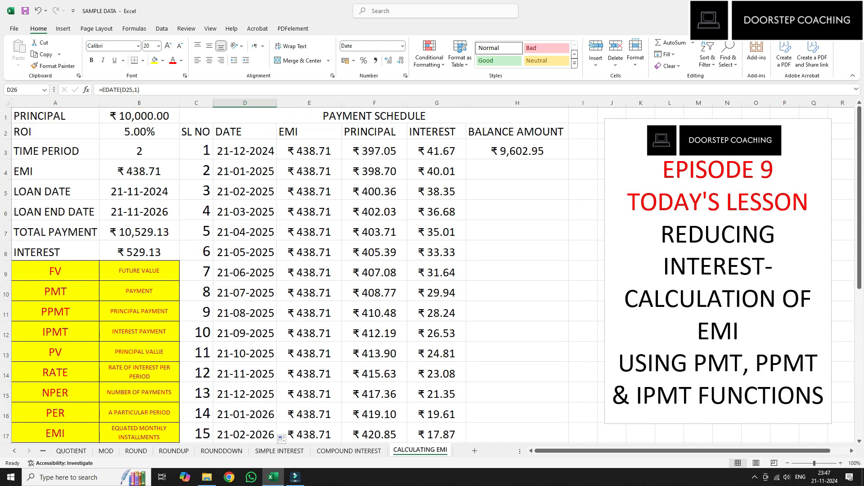
{"action": "left_click", "coordinate": [55, 211]}
{"action": "left_click", "coordinate": [139, 211]}
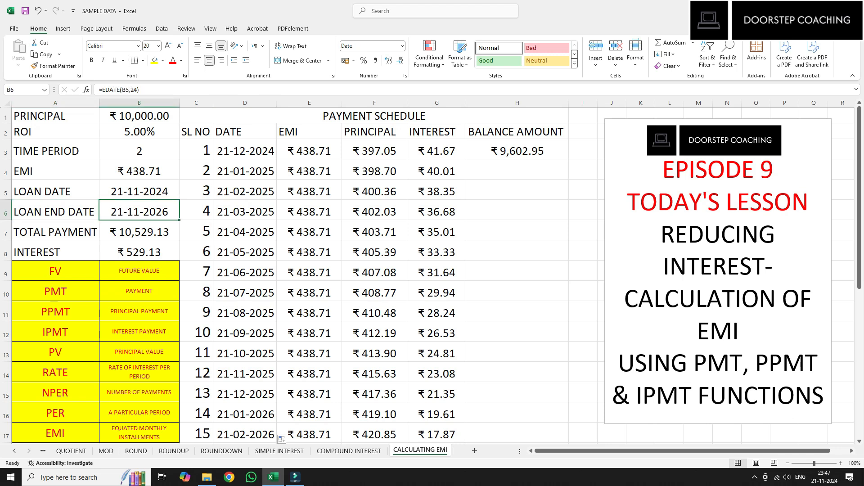
{"action": "scroll", "coordinate": [432, 275], "scroll_direction": "down", "scroll_amount": 8}
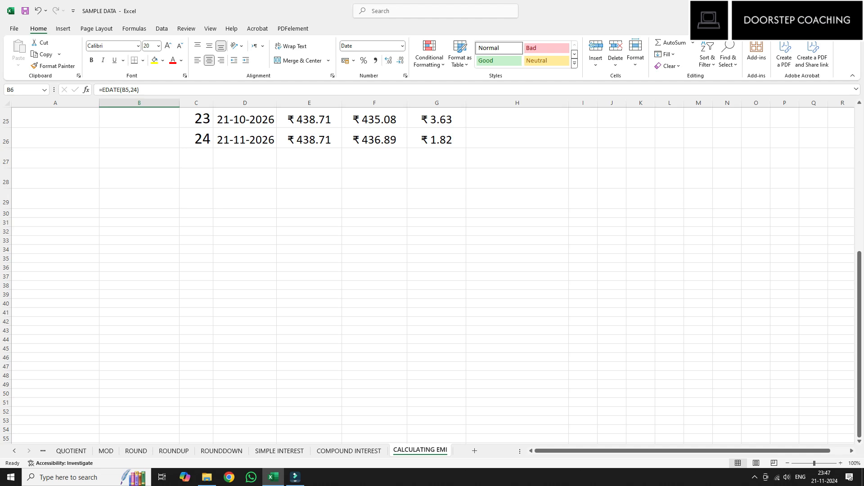
{"action": "left_click", "coordinate": [245, 139]}
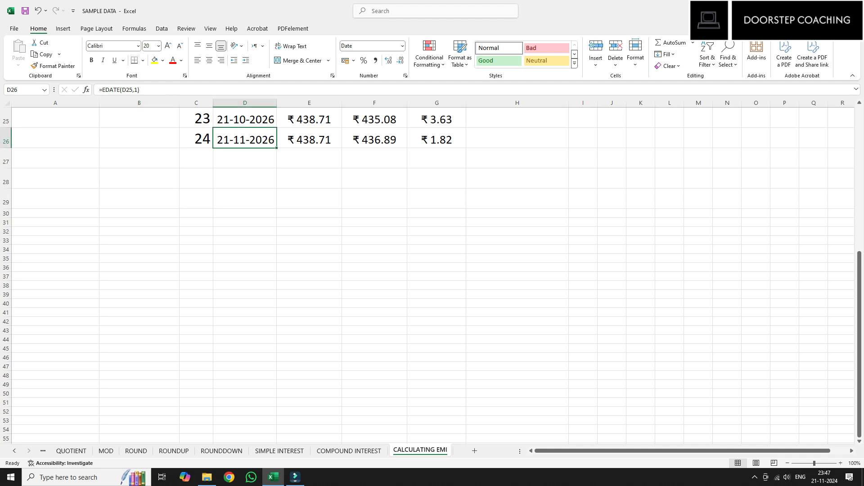
Step: Re-enter the first balance amount in H3 as =B1-F3, subtracting the first principal payment from the loan principal
{"action": "scroll", "coordinate": [432, 274], "scroll_direction": "up", "scroll_amount": 8}
{"action": "left_click", "coordinate": [517, 151]}
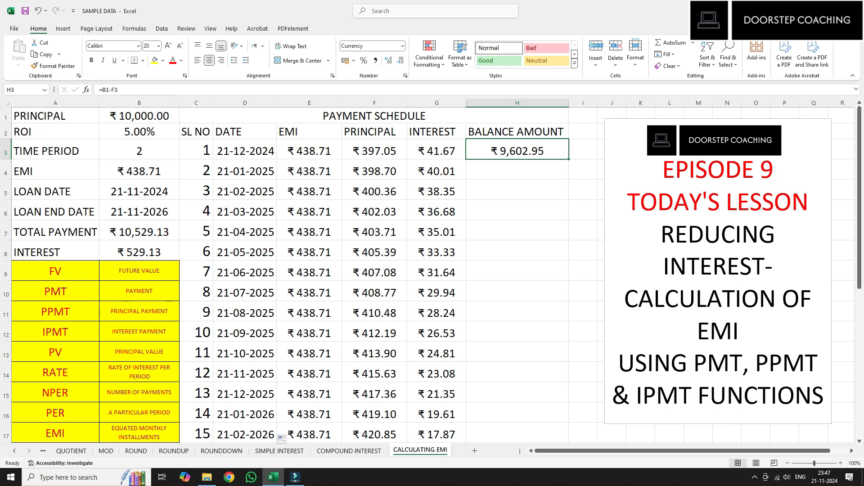
{"action": "type", "text": "="}
{"action": "left_click", "coordinate": [139, 116]}
{"action": "type", "text": "-"}
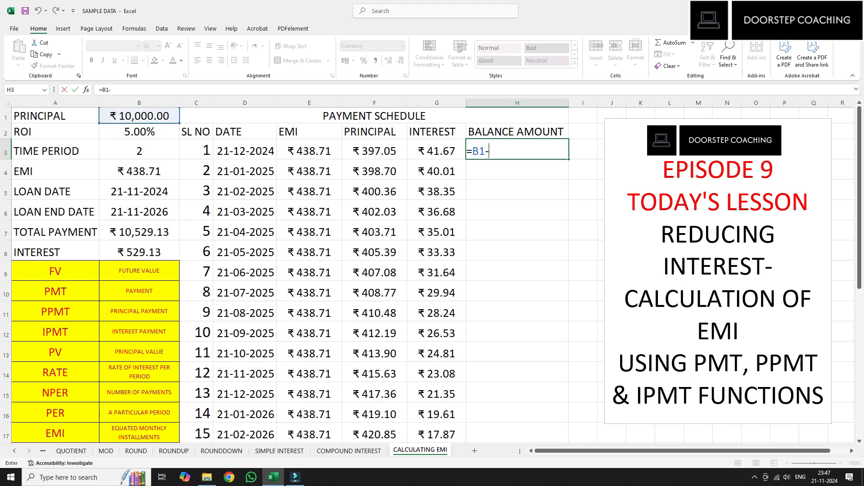
{"action": "left_click", "coordinate": [374, 150]}
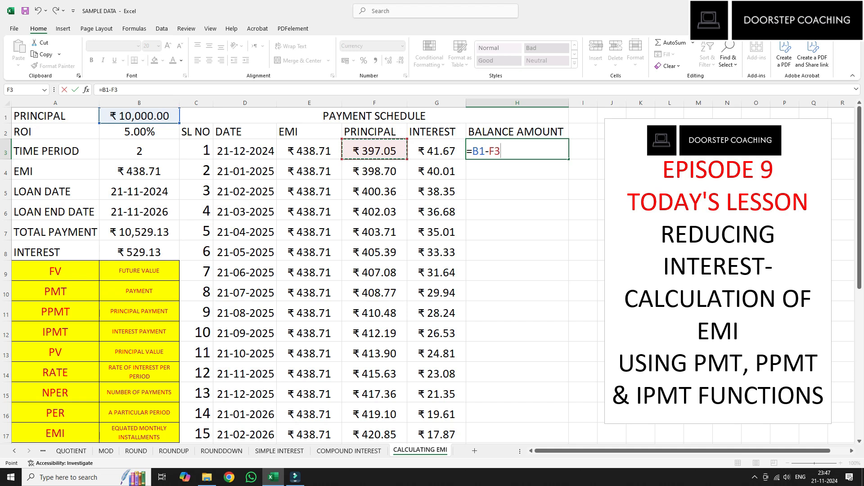
{"action": "key", "text": "Return"}
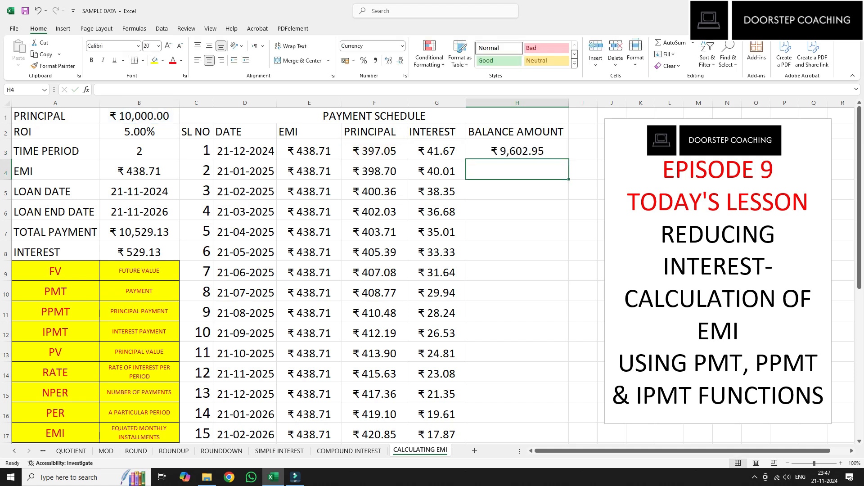
Step: Review the first and second months' EMI, principal and interest values against the balance amount in H3
{"action": "left_click_drag", "start_coordinate": [245, 151], "coordinate": [437, 151]}
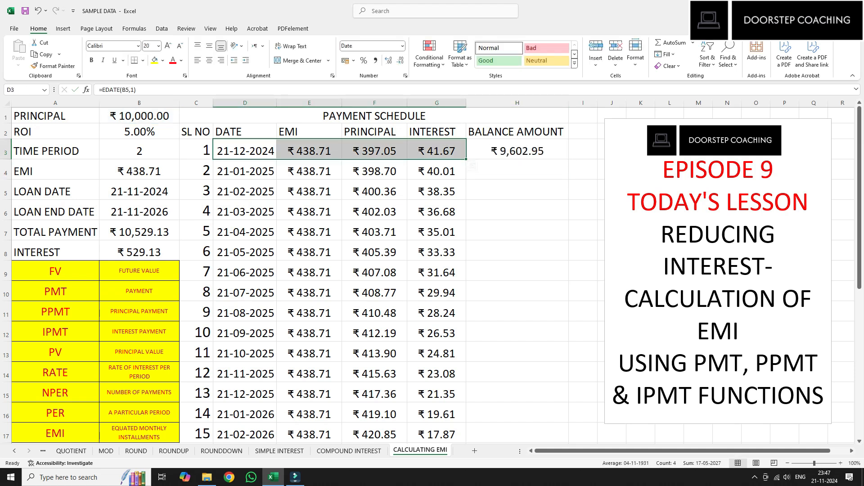
{"action": "left_click", "coordinate": [375, 150]}
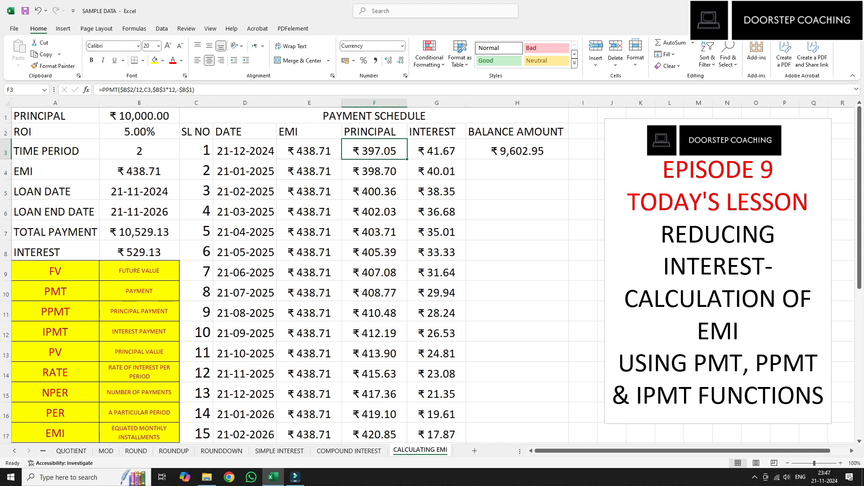
{"action": "left_click", "coordinate": [517, 151]}
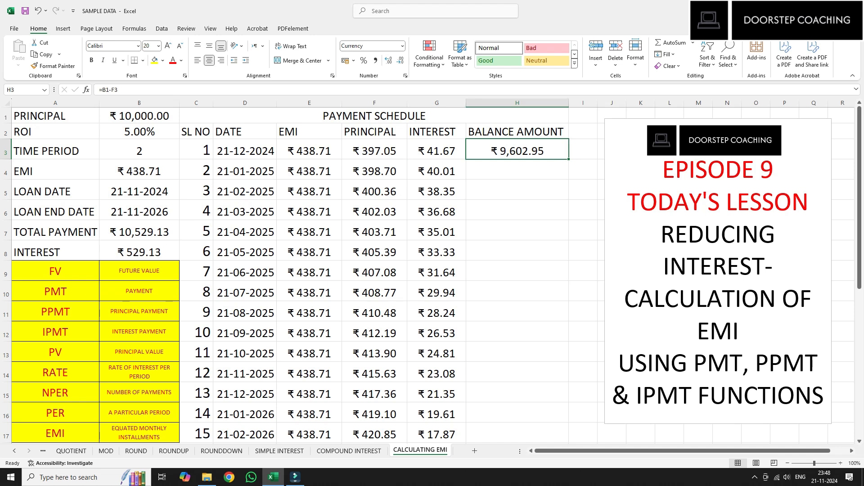
{"action": "left_click_drag", "start_coordinate": [309, 171], "coordinate": [438, 171]}
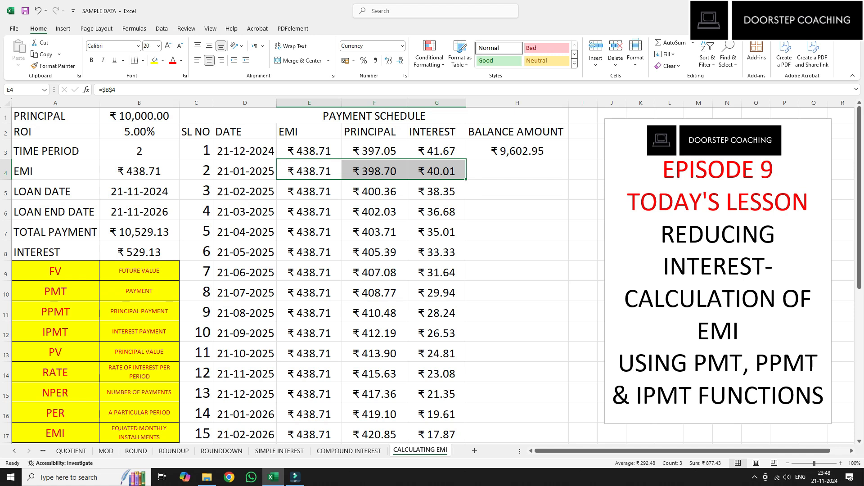
{"action": "left_click", "coordinate": [517, 151]}
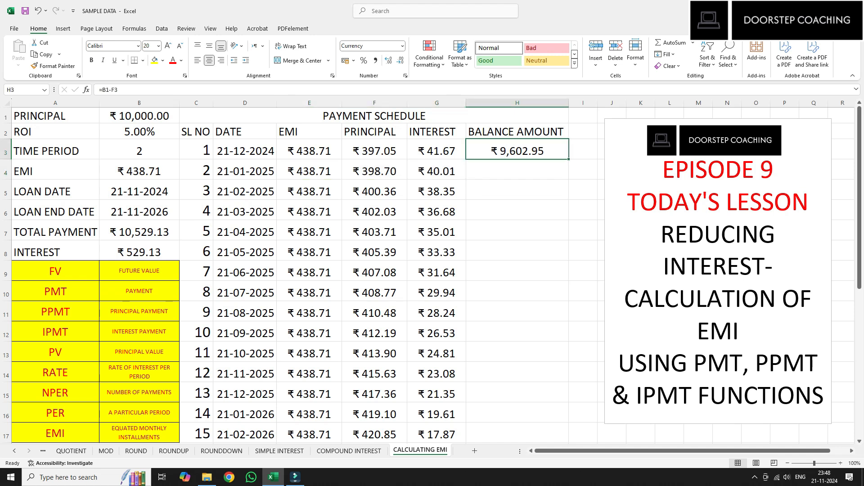
{"action": "left_click", "coordinate": [437, 171]}
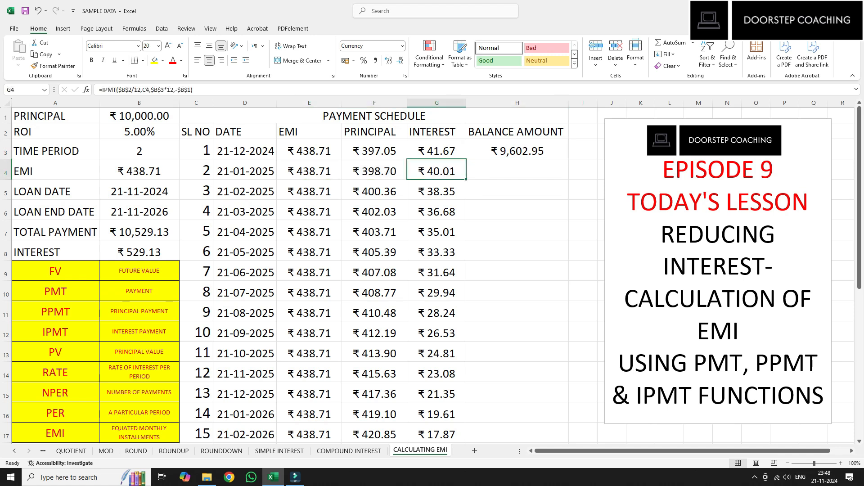
Step: Enter =H3-F4 in H4 to subtract the second month's principal payment from the previous balance
{"action": "left_click", "coordinate": [517, 151]}
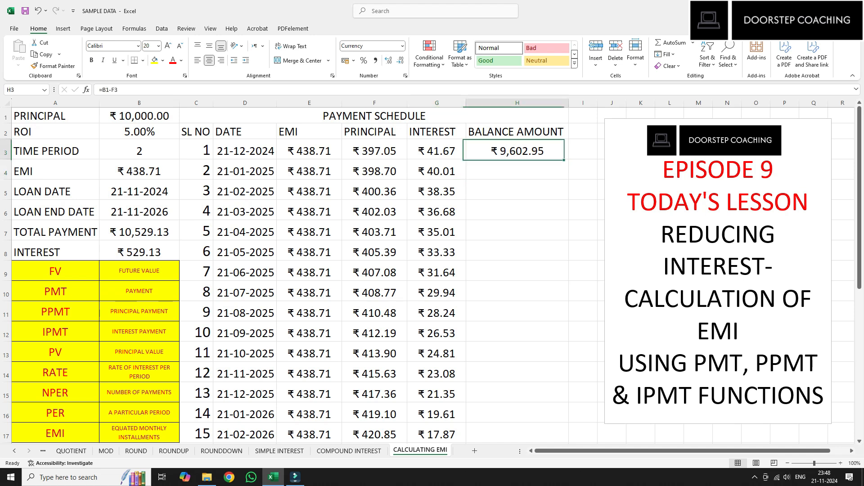
{"action": "left_click", "coordinate": [517, 171]}
{"action": "type", "text": "="}
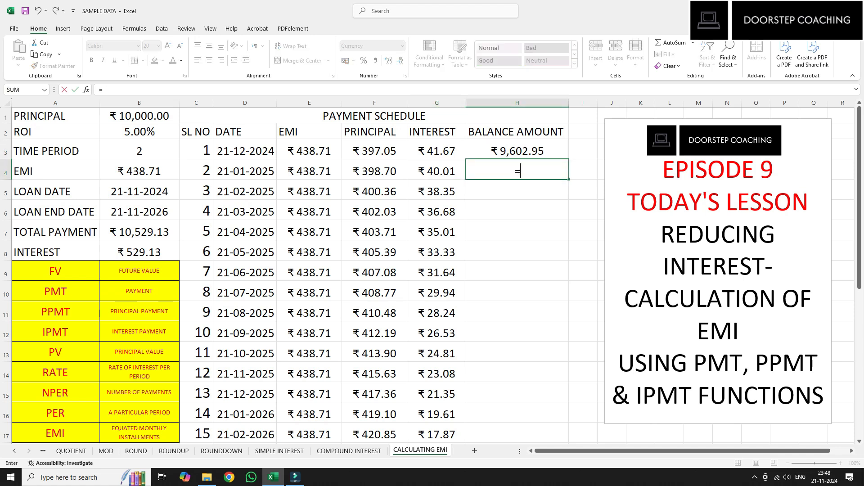
{"action": "key", "text": "Up"}
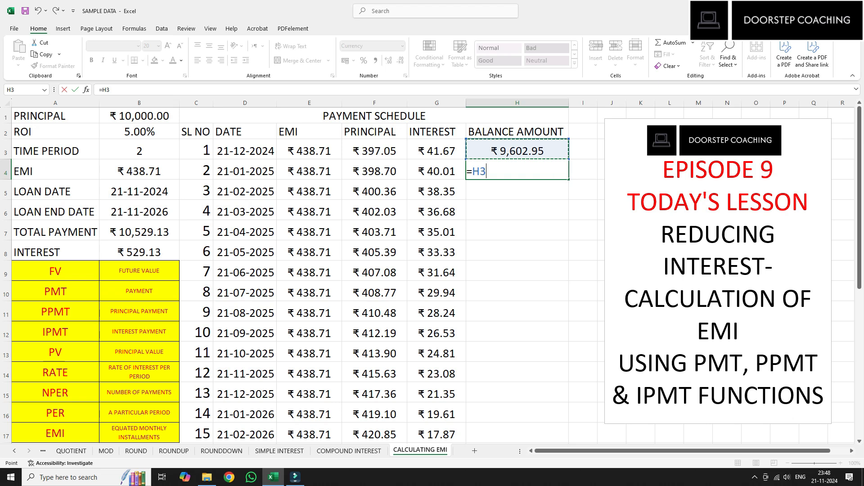
{"action": "type", "text": "-"}
{"action": "key", "text": "Left"}
{"action": "key", "text": "Left"}
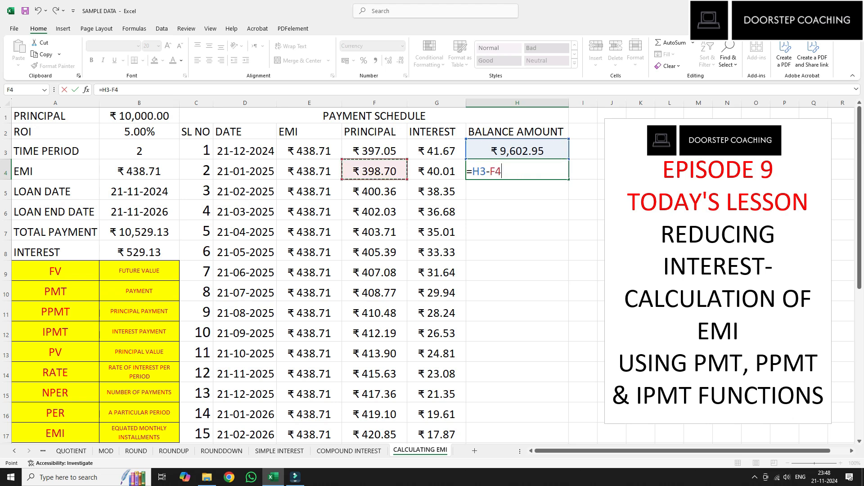
{"action": "key", "text": "Return"}
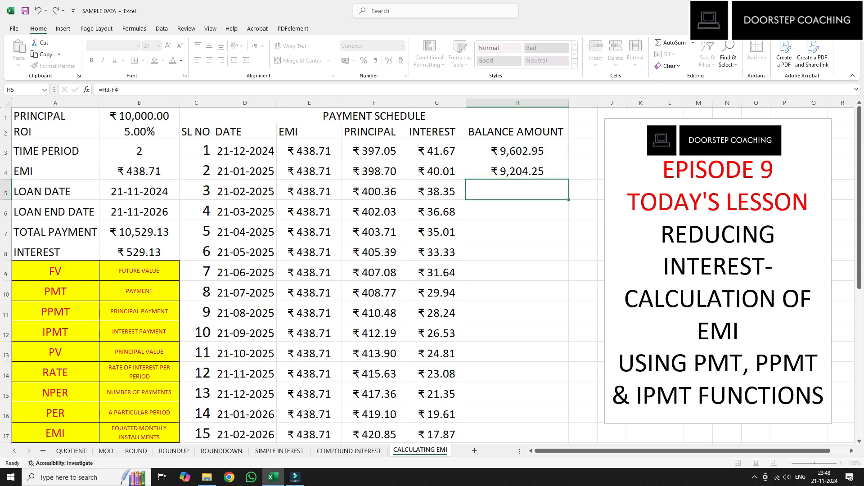
Step: Fill the balance formula from H4 down to H26 to complete the balance amounts for all 24 months
{"action": "key", "text": "Up"}
{"action": "left_click_drag", "start_coordinate": [569, 179], "coordinate": [568, 409]}
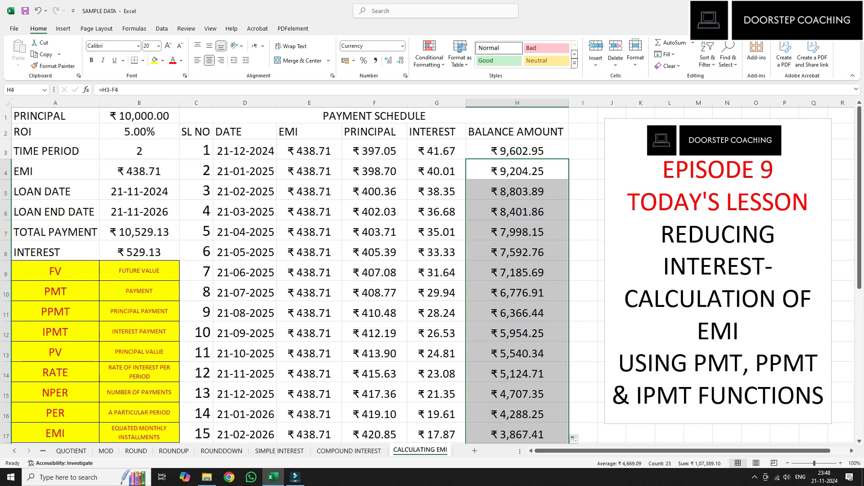
{"action": "left_click", "coordinate": [517, 170]}
{"action": "scroll", "coordinate": [432, 275], "scroll_direction": "down", "scroll_amount": 2}
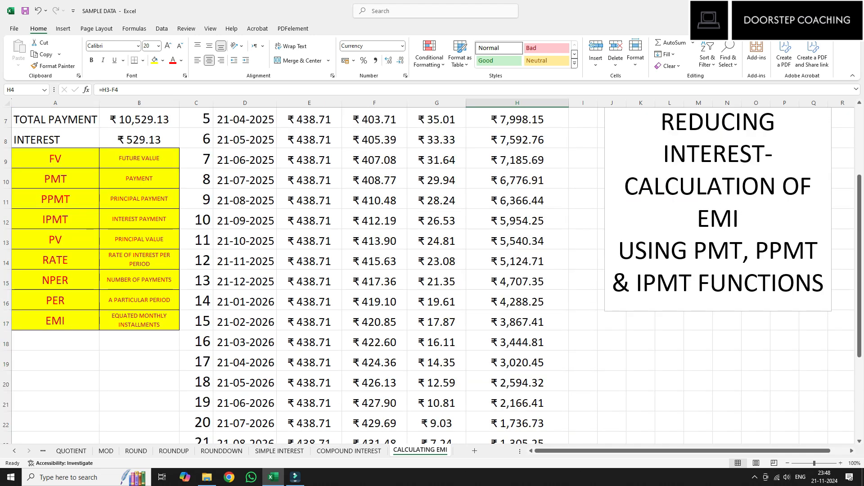
{"action": "scroll", "coordinate": [432, 274], "scroll_direction": "up", "scroll_amount": 2}
{"action": "scroll", "coordinate": [432, 275], "scroll_direction": "down", "scroll_amount": 5}
{"action": "scroll", "coordinate": [432, 275], "scroll_direction": "down", "scroll_amount": 1}
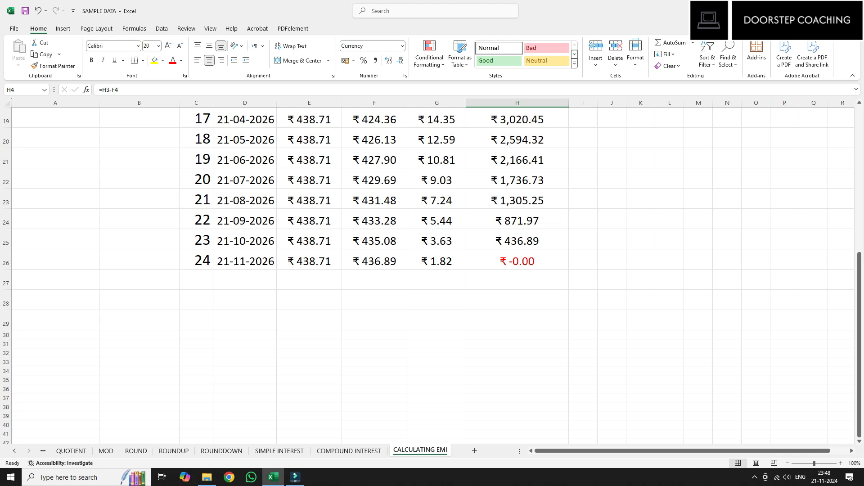
Step: Compare the EMI, principal and balance amounts of months 23 and 24 in rows 25 and 26
{"action": "left_click", "coordinate": [309, 240]}
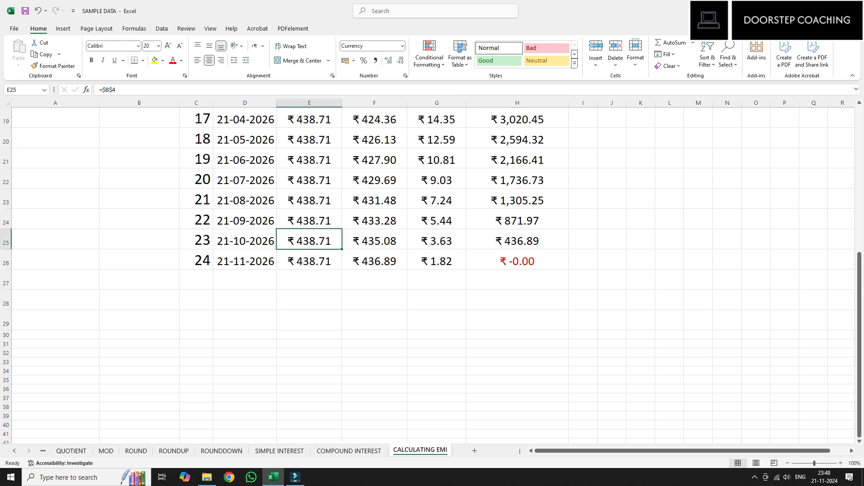
{"action": "left_click", "coordinate": [517, 240]}
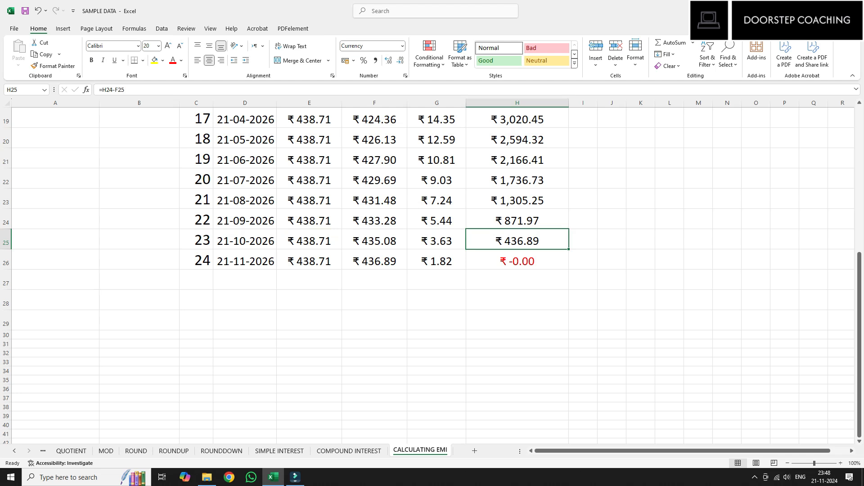
{"action": "left_click", "coordinate": [309, 260]}
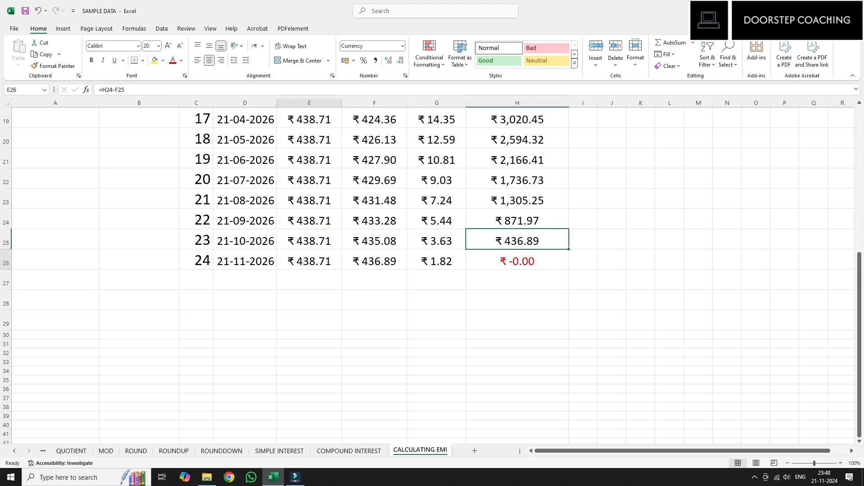
{"action": "left_click", "coordinate": [517, 261]}
{"action": "left_click", "coordinate": [517, 241]}
{"action": "left_click", "coordinate": [374, 261]}
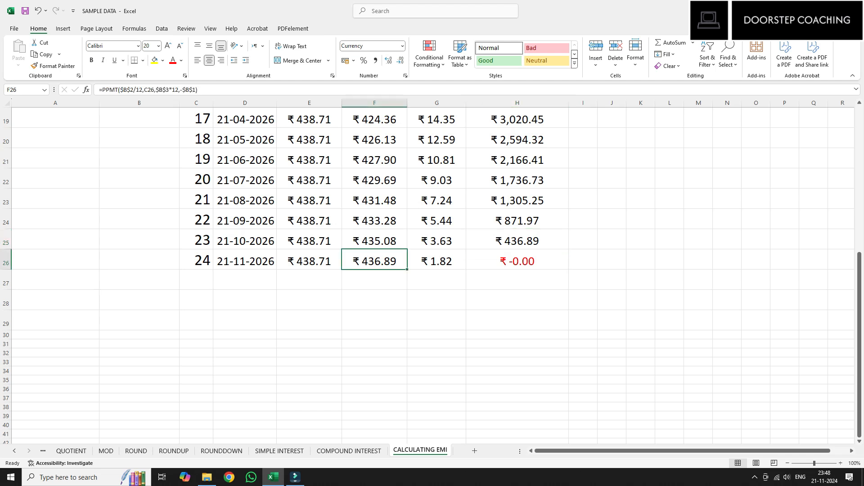
{"action": "left_click", "coordinate": [517, 261]}
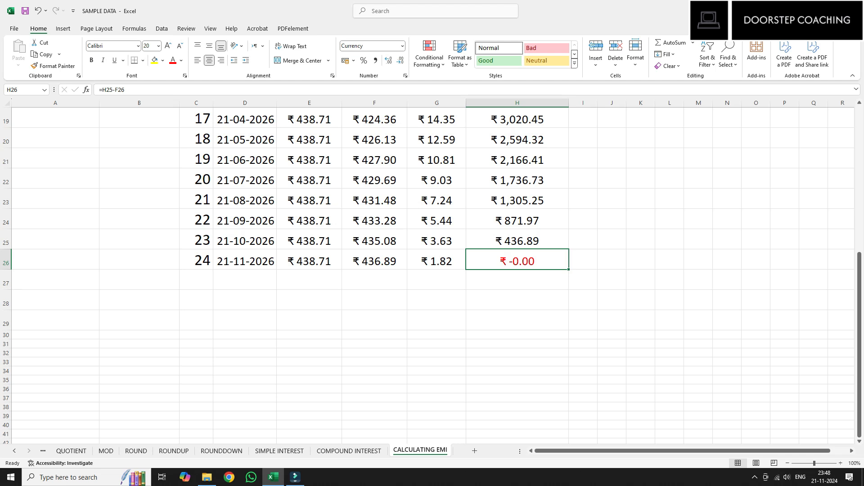
{"action": "scroll", "coordinate": [432, 270], "scroll_direction": "up", "scroll_amount": 6}
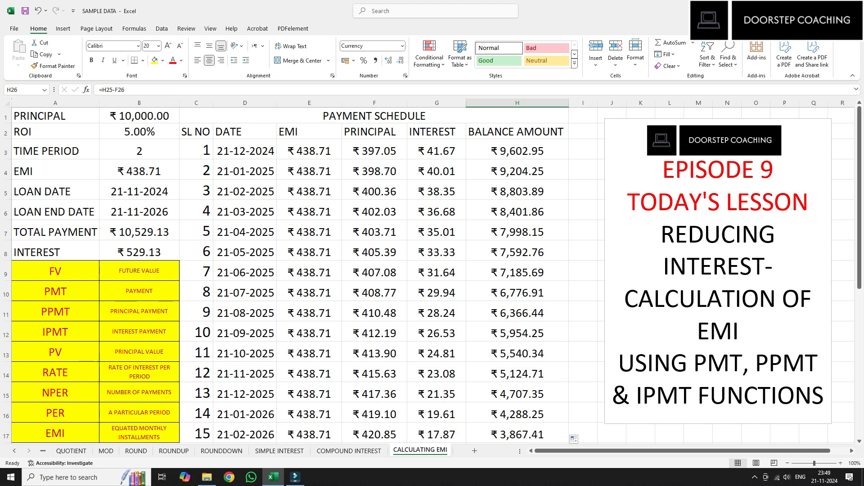
Step: Edit the custom number format of the final balance in H26 to remove the minus sign from its negative section
{"action": "scroll", "coordinate": [432, 270], "scroll_direction": "down", "scroll_amount": 4}
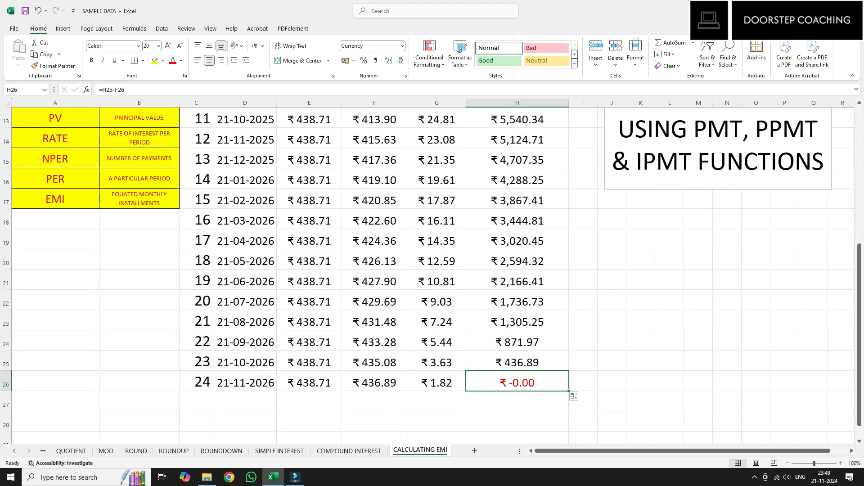
{"action": "scroll", "coordinate": [432, 270], "scroll_direction": "down", "scroll_amount": 1}
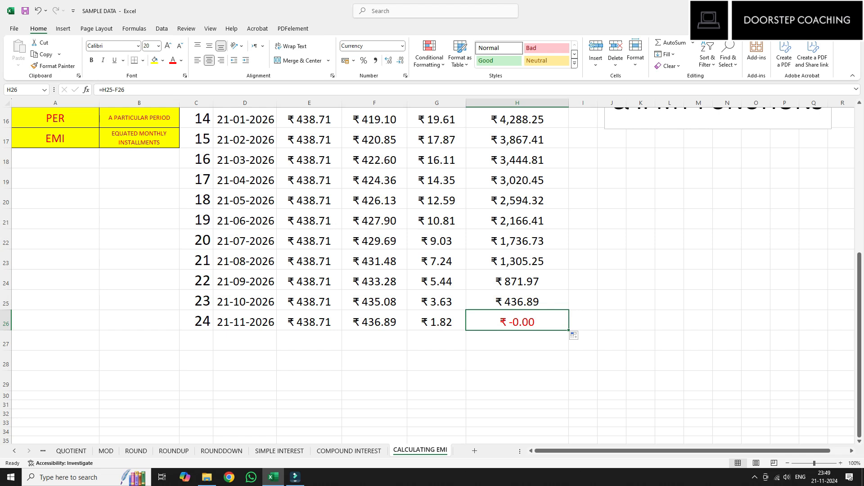
{"action": "right_click", "coordinate": [504, 321]}
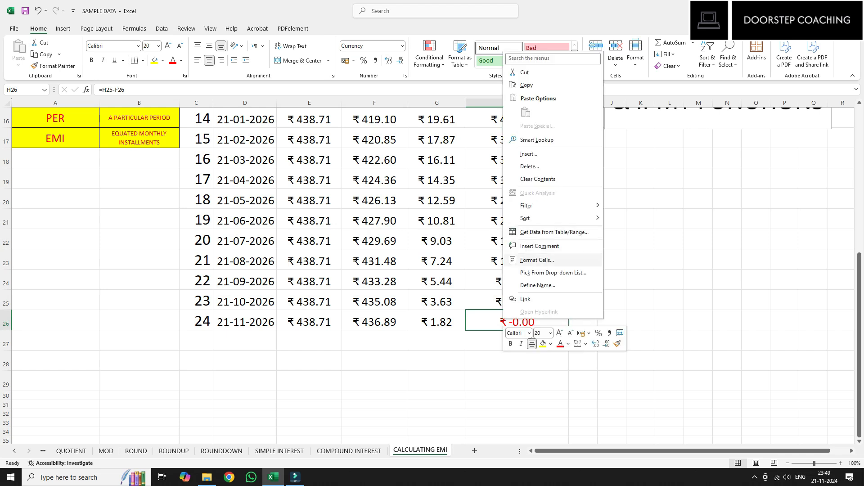
{"action": "left_click", "coordinate": [537, 260]}
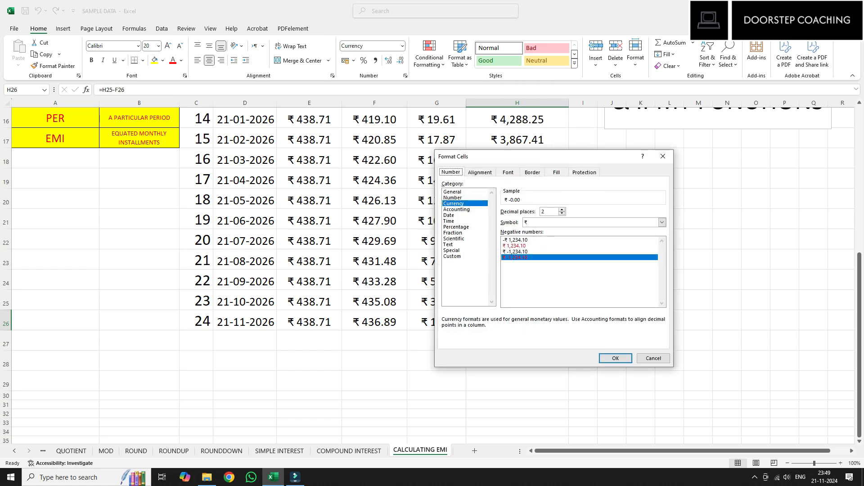
{"action": "left_click", "coordinate": [453, 256]}
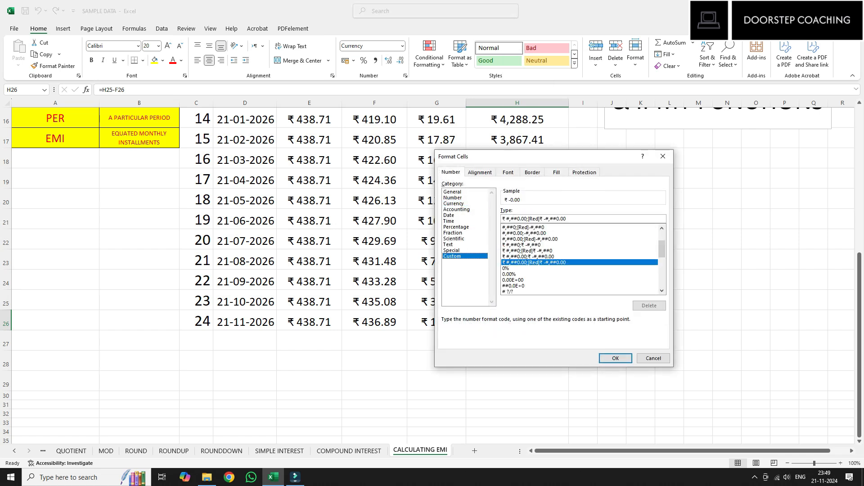
{"action": "left_click", "coordinate": [544, 219]}
{"action": "key", "text": "Delete"}
{"action": "key", "text": "Return"}
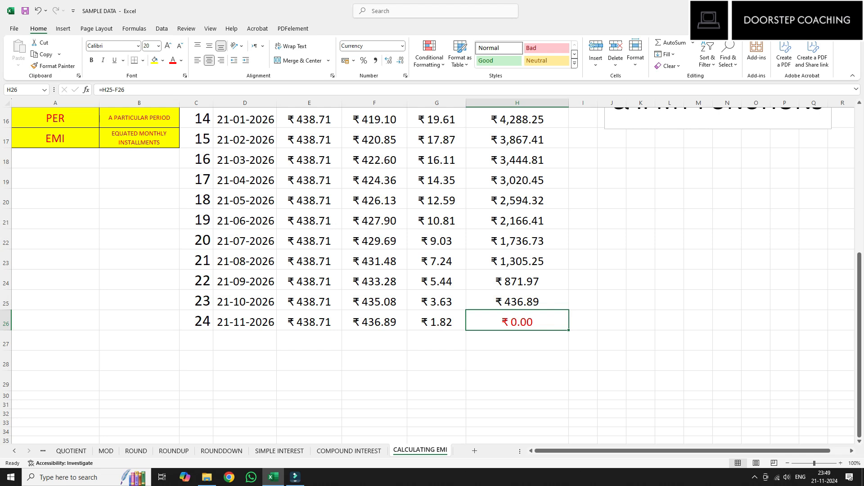
Step: Review the number-of-payments and principal arguments of the PMT formula in the EMI cell B4
{"action": "scroll", "coordinate": [432, 270], "scroll_direction": "up", "scroll_amount": 5}
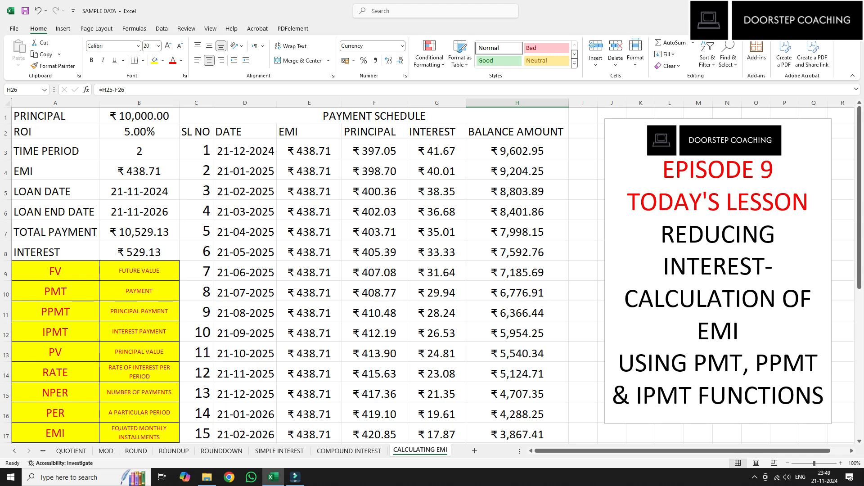
{"action": "left_click", "coordinate": [139, 171]}
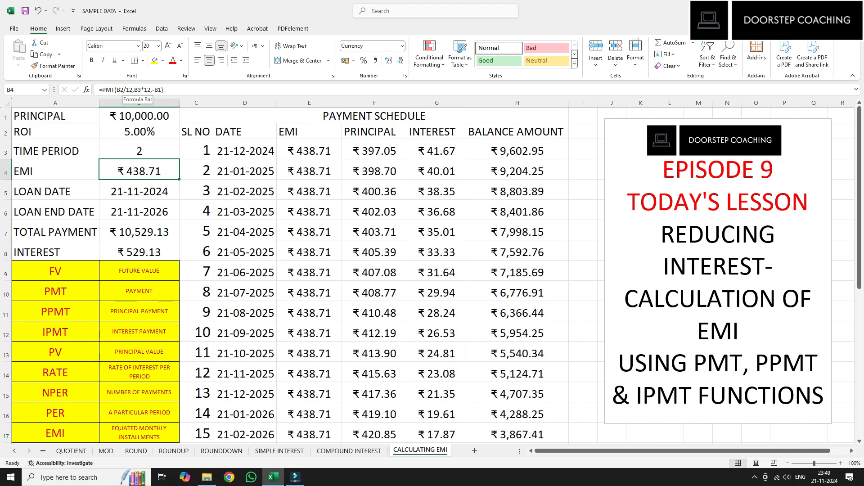
{"action": "left_click_drag", "start_coordinate": [134, 90], "coordinate": [151, 89]}
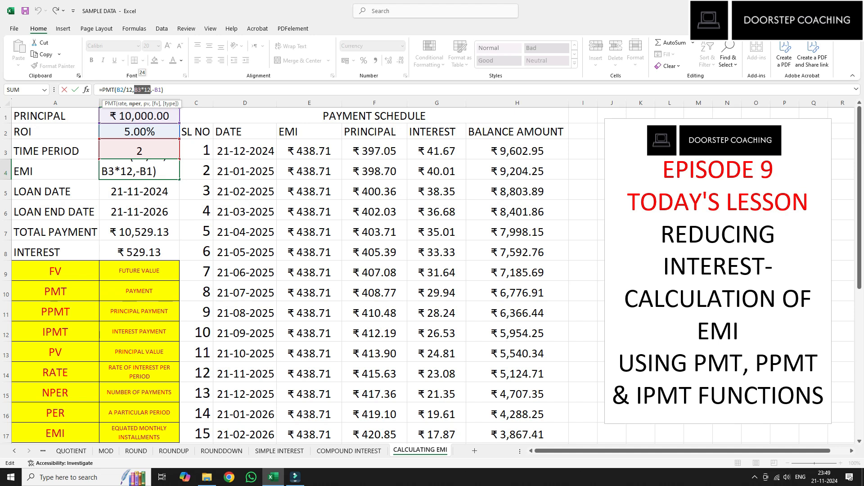
{"action": "left_click_drag", "start_coordinate": [151, 89], "coordinate": [164, 90]}
{"action": "key", "text": "Left"}
{"action": "key", "text": "Return"}
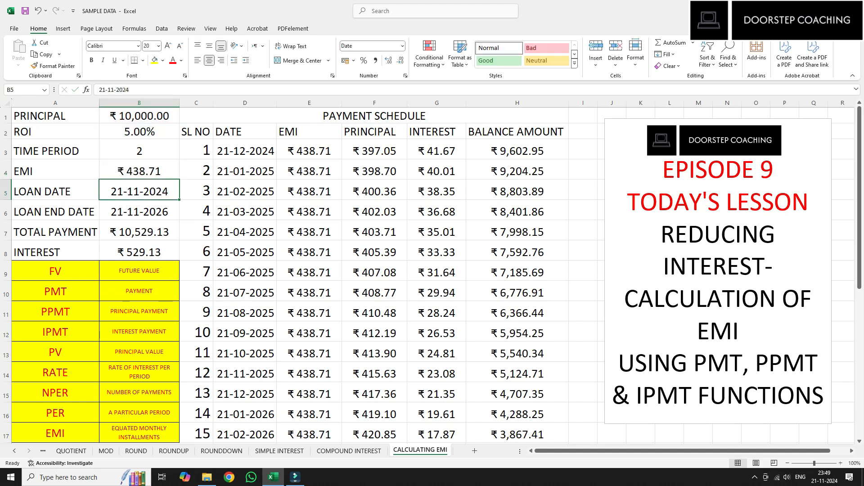
{"action": "key", "text": "Up"}
Step: Examine the rate, number-of-payments and present value arguments of the PPMT formula in F3
{"action": "left_click", "coordinate": [373, 151]}
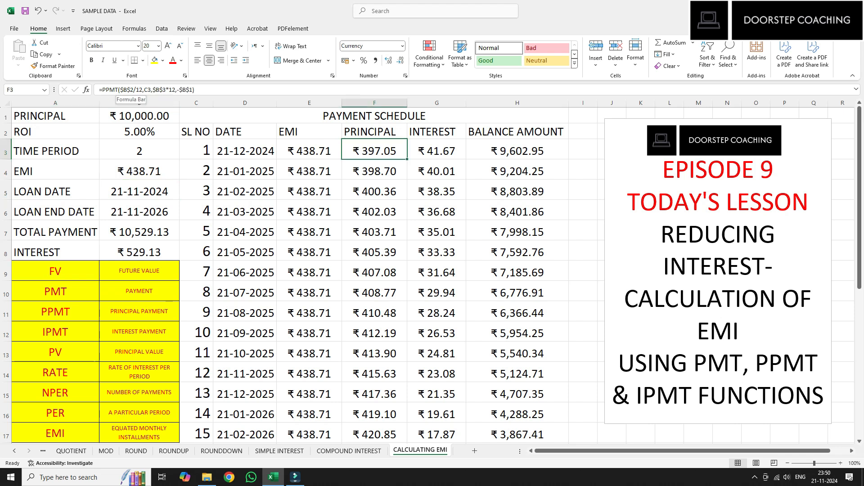
{"action": "left_click_drag", "start_coordinate": [120, 90], "coordinate": [179, 90]}
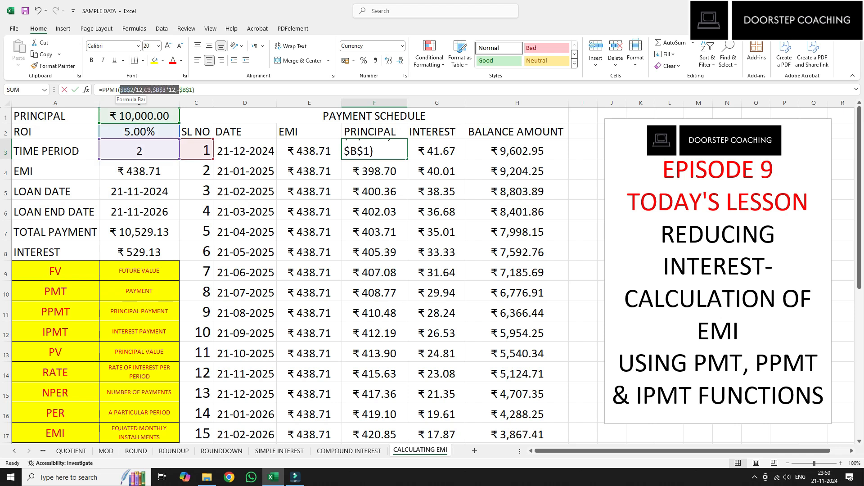
{"action": "left_click", "coordinate": [133, 90]}
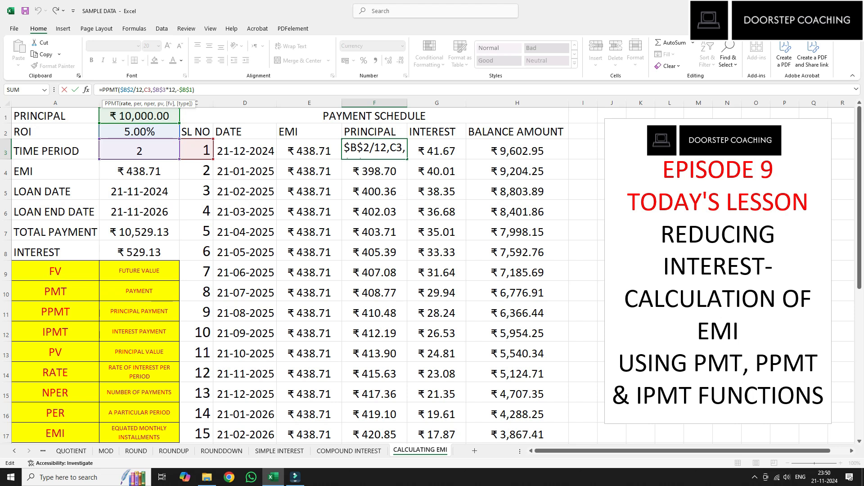
{"action": "left_click", "coordinate": [163, 90]}
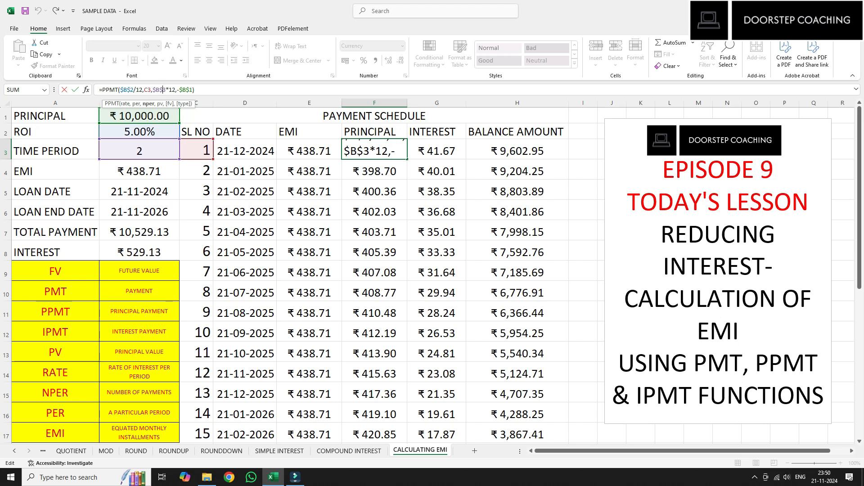
{"action": "left_click", "coordinate": [186, 90]}
{"action": "key", "text": "Return"}
{"action": "key", "text": "Up"}
Step: Compare the IPMT formula in G3 with the PPMT formula in F3 and the PMT formula in B4
{"action": "left_click", "coordinate": [139, 171]}
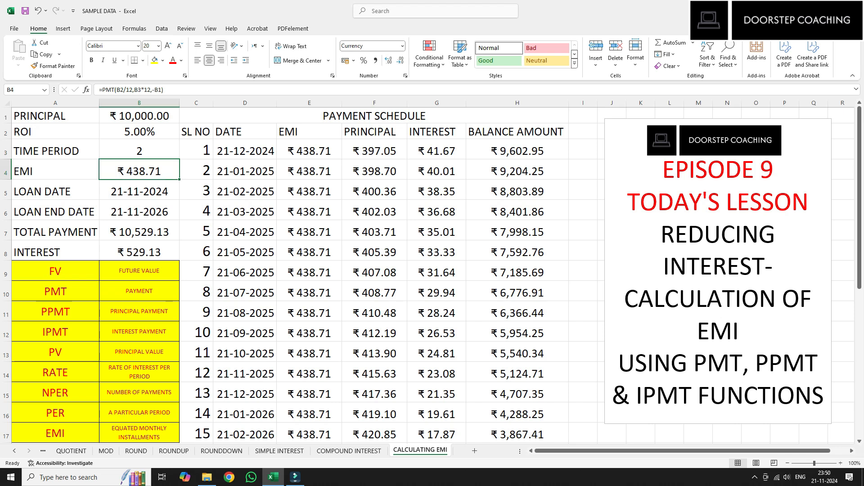
{"action": "left_click", "coordinate": [436, 150]}
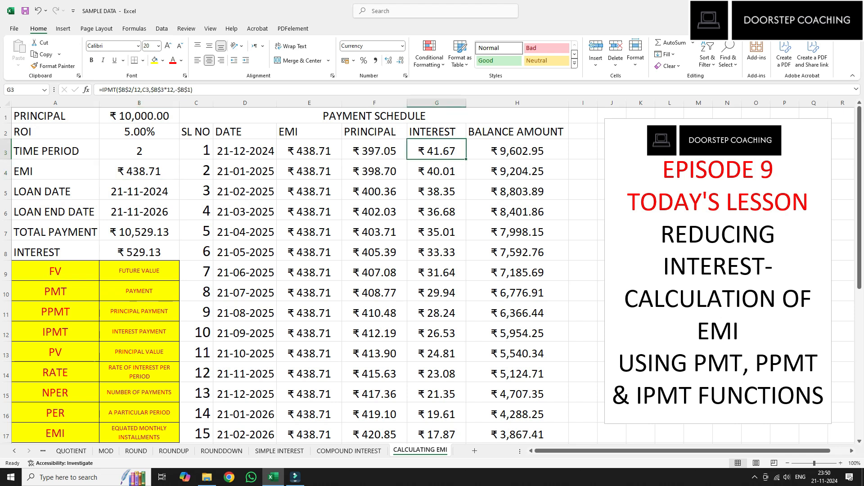
{"action": "key", "text": "Left"}
{"action": "key", "text": "Right"}
{"action": "left_click", "coordinate": [374, 151]}
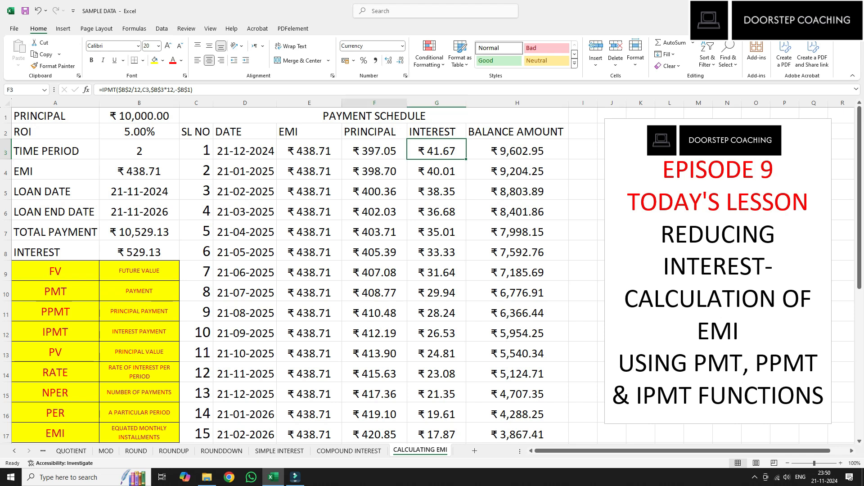
{"action": "left_click", "coordinate": [436, 151]}
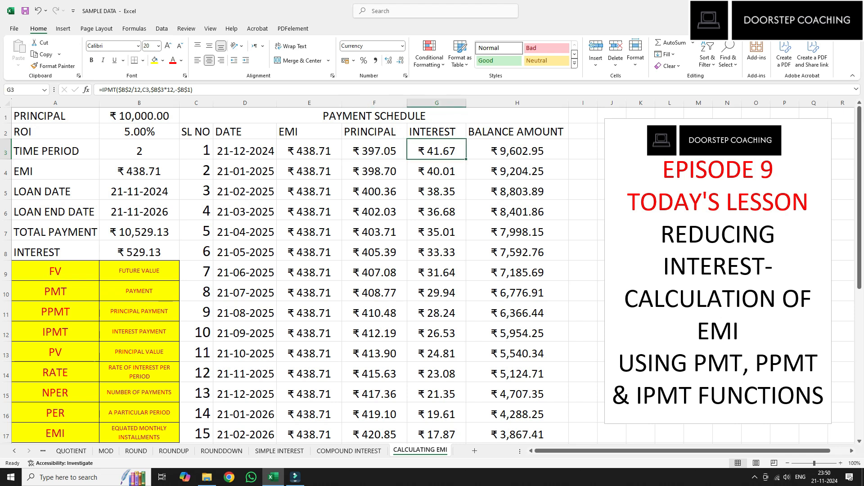
{"action": "left_click", "coordinate": [374, 151]}
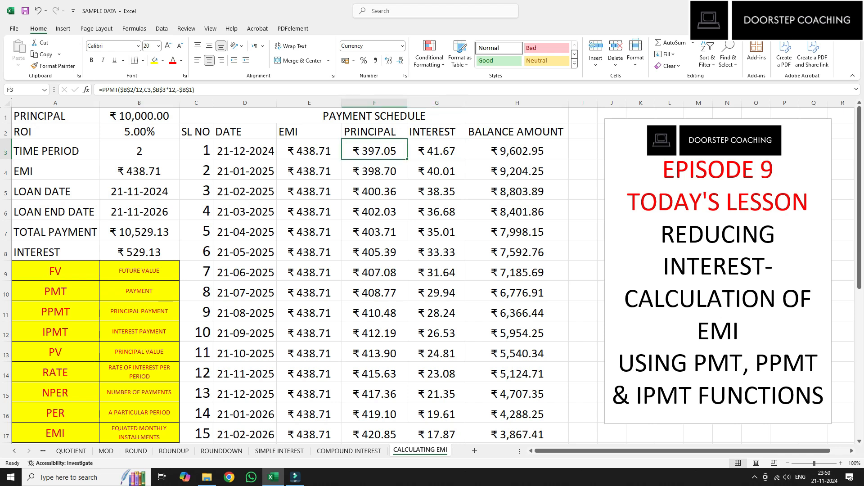
{"action": "left_click", "coordinate": [436, 151]}
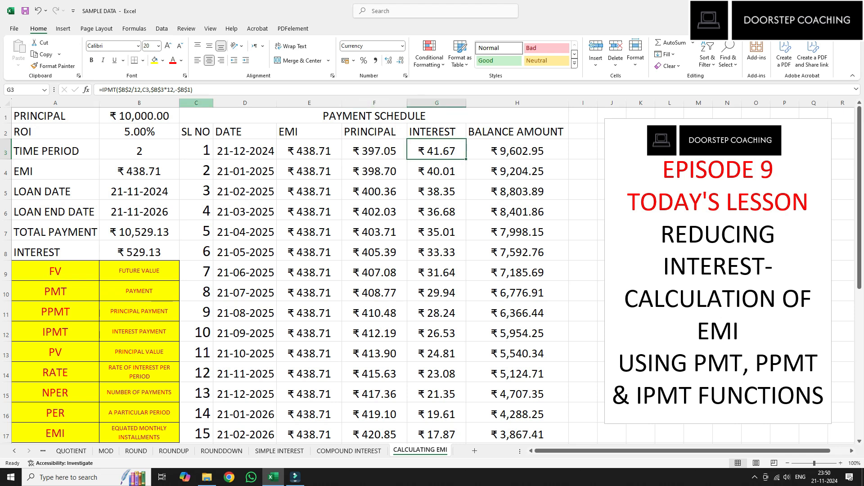
{"action": "left_click", "coordinate": [374, 150]}
{"action": "left_click", "coordinate": [436, 151]}
{"action": "left_click", "coordinate": [139, 171]}
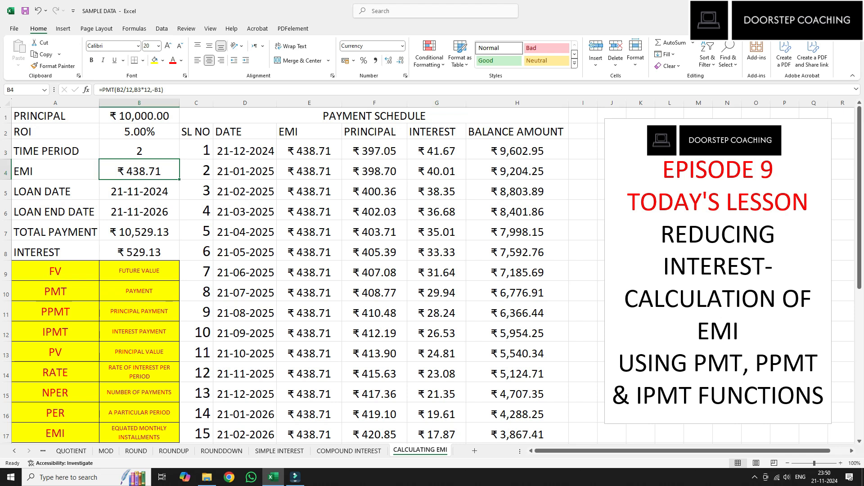
Step: Recheck how the PMT formula in B4 differs from the PPMT formula in F3 and the IPMT formula in G3
{"action": "left_click", "coordinate": [375, 151]}
{"action": "left_click", "coordinate": [436, 151]}
{"action": "left_click", "coordinate": [139, 171]}
{"action": "left_click", "coordinate": [374, 150]}
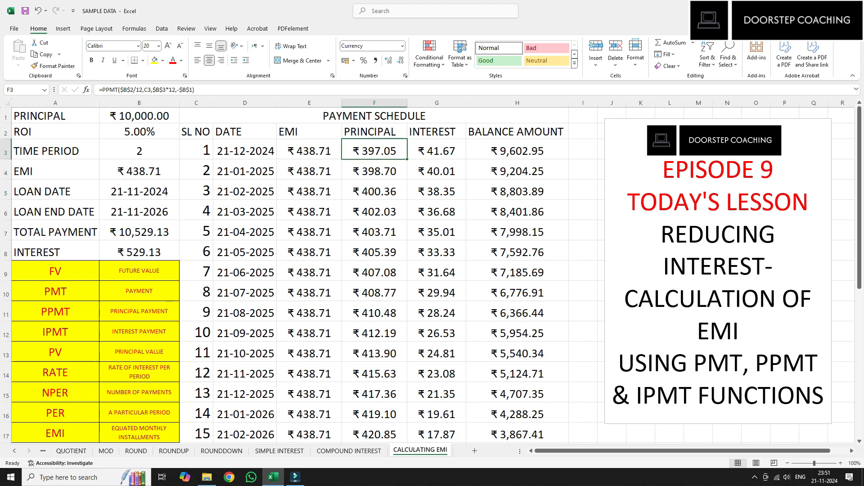
{"action": "left_click", "coordinate": [436, 151]}
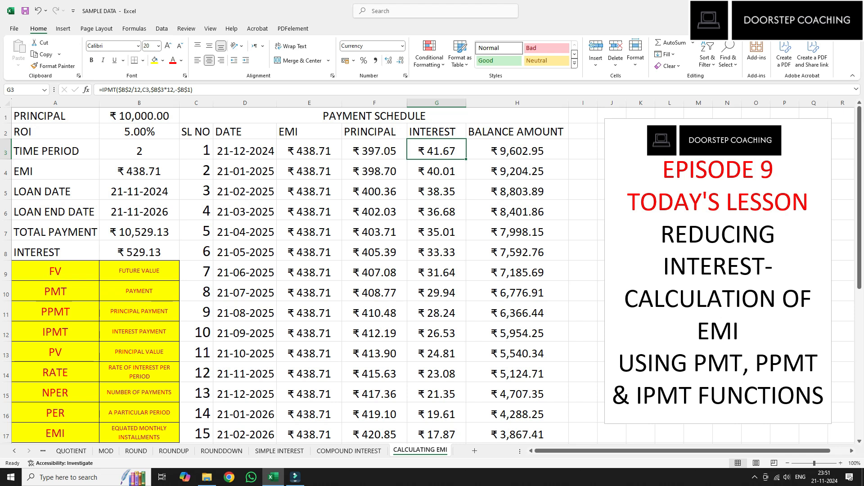
{"action": "left_click", "coordinate": [374, 151]}
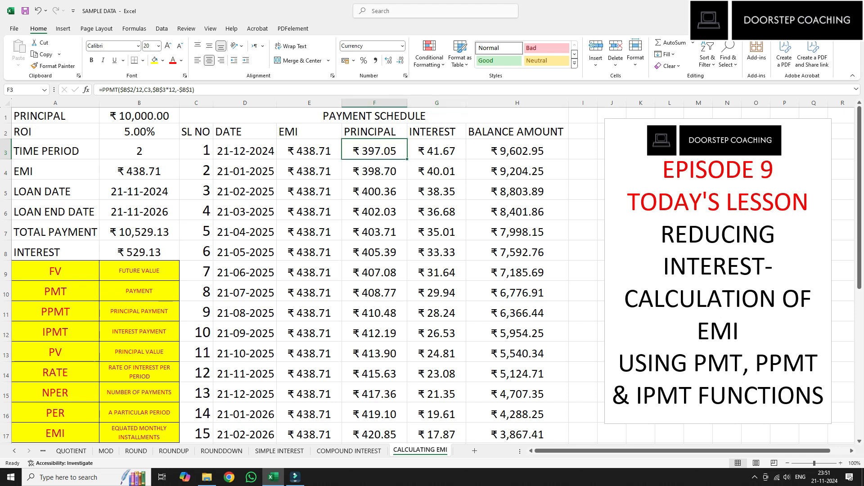
{"action": "left_click", "coordinate": [436, 151]}
{"action": "left_click", "coordinate": [374, 150]}
{"action": "left_click", "coordinate": [437, 150]}
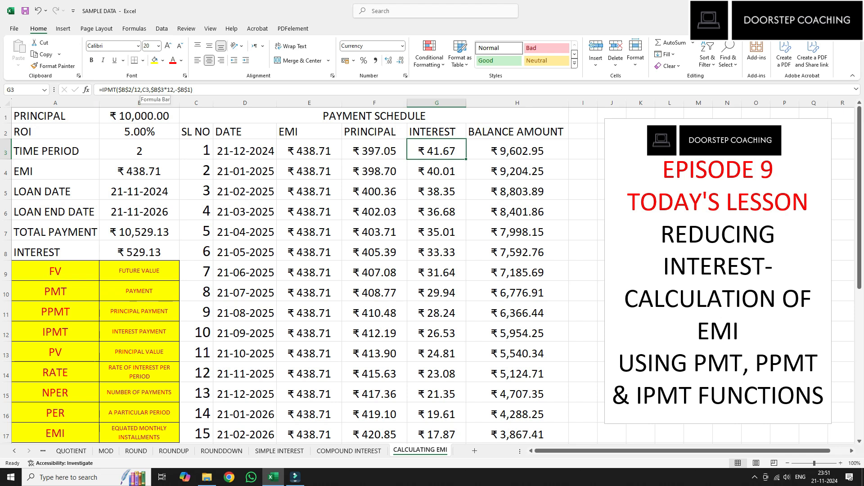
Step: Examine the period argument C3 in the IPMT formula of G3 and compare it with F3
{"action": "left_click_drag", "start_coordinate": [142, 90], "coordinate": [149, 90]}
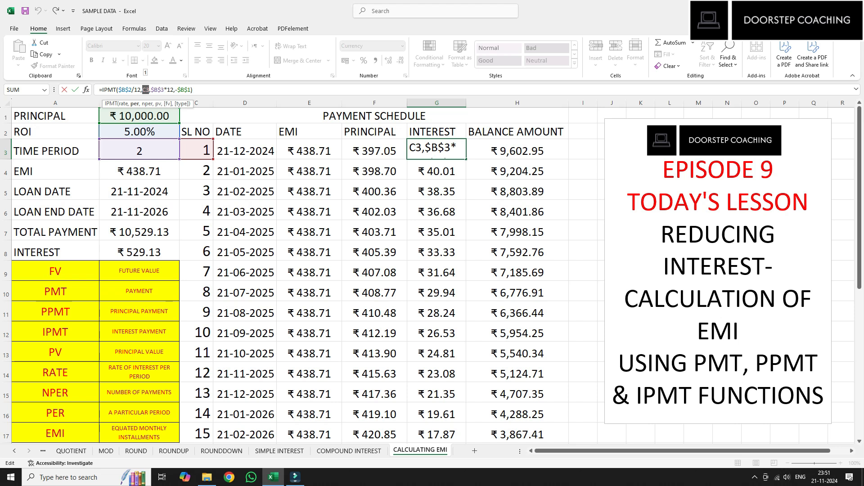
{"action": "key", "text": "Escape"}
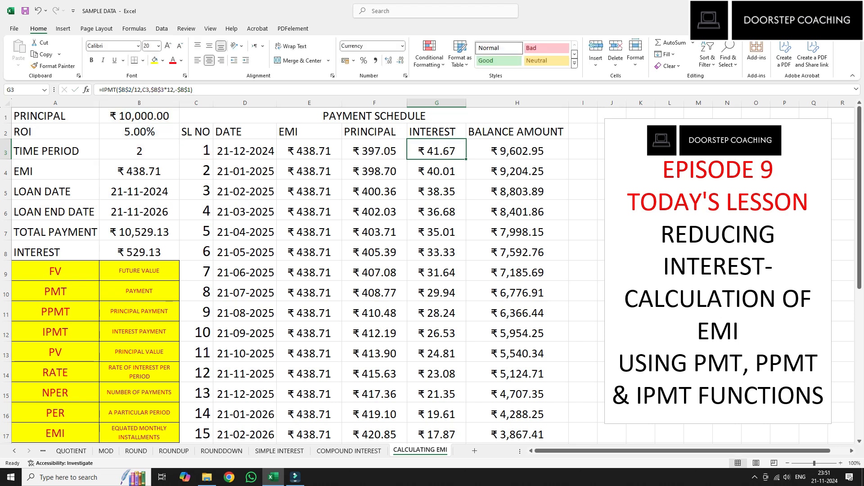
{"action": "key", "text": "Left"}
{"action": "key", "text": "Right"}
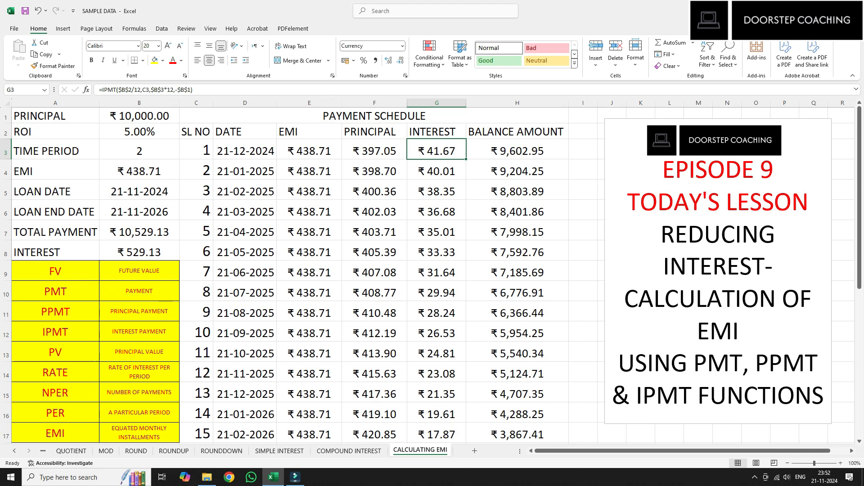
Step: Re-enter the principal in B1 as 10000 and set the rate of interest in B2 to 10%
{"action": "left_click", "coordinate": [139, 115]}
{"action": "type", "text": "10000"}
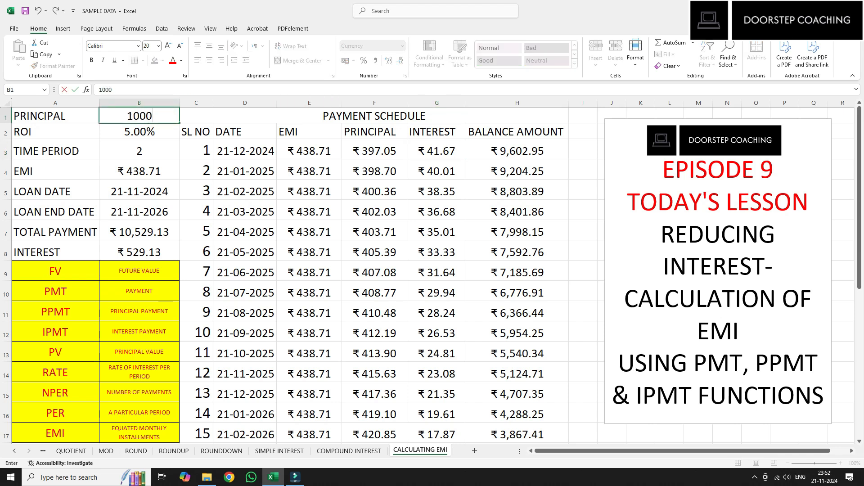
{"action": "key", "text": "Return"}
{"action": "type", "text": "10,"}
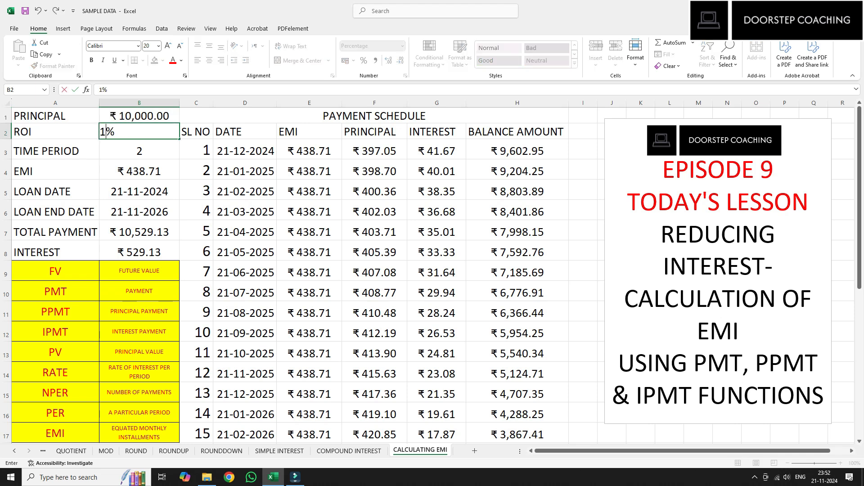
{"action": "key", "text": "Return"}
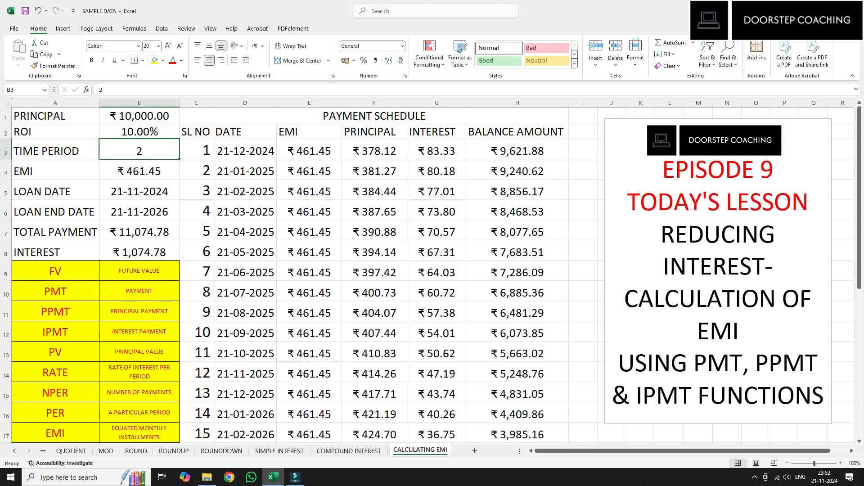
Step: Set the principal in B1 to 100000
{"action": "key", "text": "Up"}
{"action": "key", "text": "Up"}
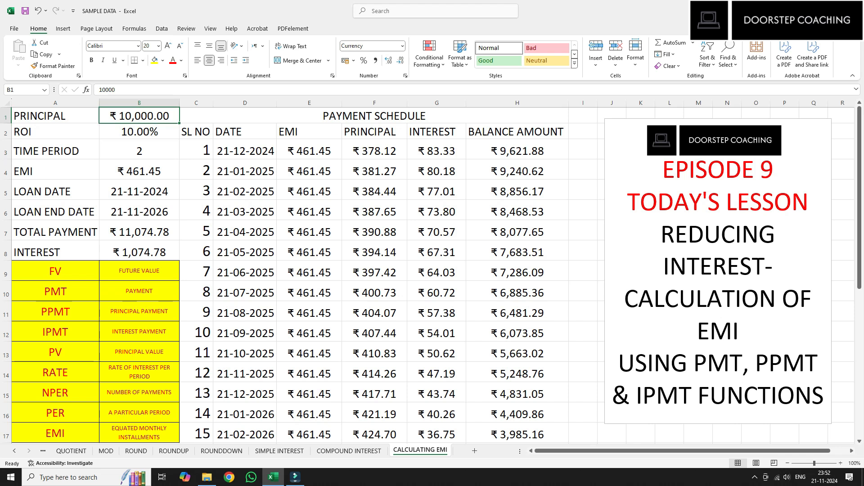
{"action": "type", "text": "100000"}
{"action": "key", "text": "Return"}
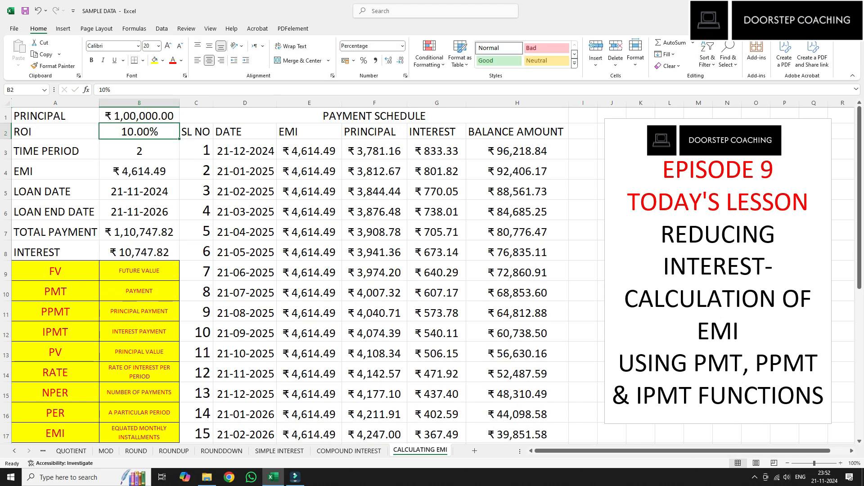
Step: Set the loan's time period in B3 to 5 years
{"action": "key", "text": "Down"}
{"action": "type", "text": "5"}
{"action": "key", "text": "Return"}
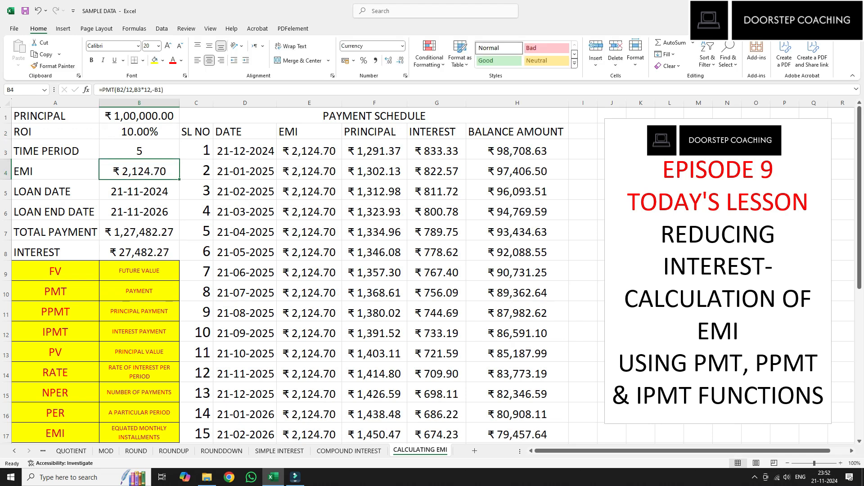
Step: Clear the loan end date in B6, then clear the loan date in B5 and enter the current date, 21-11-2024, there
{"action": "key", "text": "Down"}
{"action": "key", "text": "Down"}
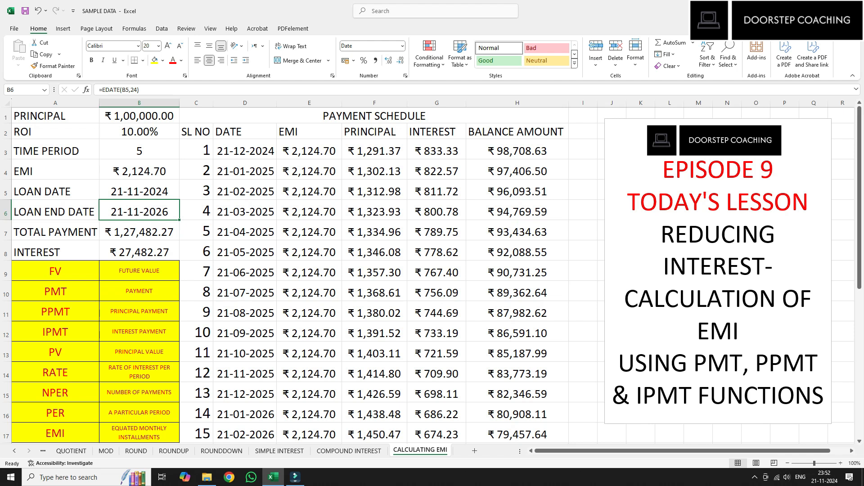
{"action": "key", "text": "Delete"}
{"action": "key", "text": "Up"}
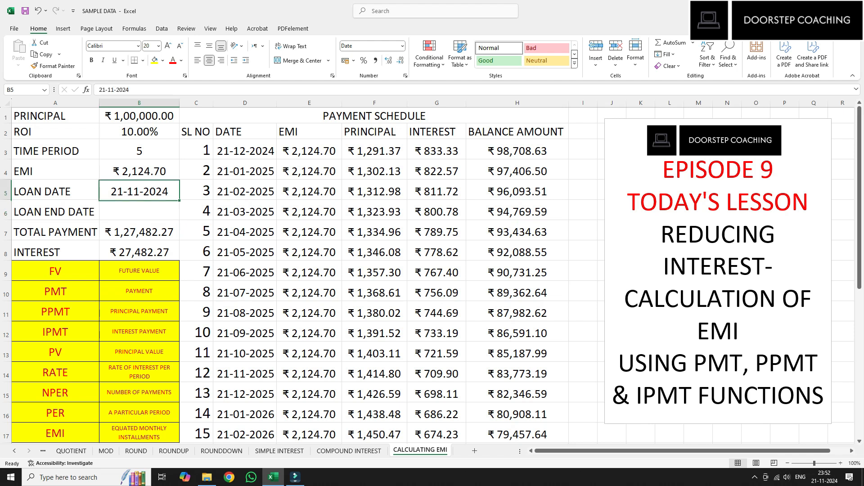
{"action": "key", "text": "Delete"}
{"action": "left_click_drag", "start_coordinate": [245, 151], "coordinate": [244, 253]}
{"action": "left_click", "coordinate": [139, 190]}
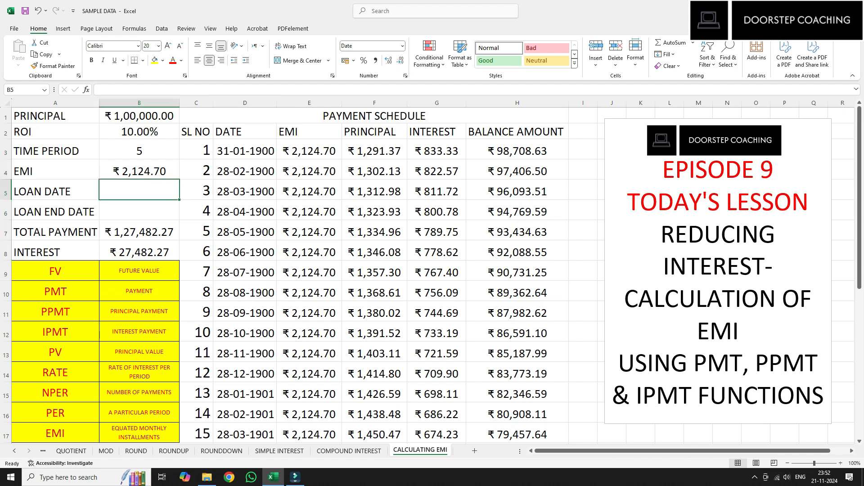
{"action": "key", "text": "ctrl+semicolon"}
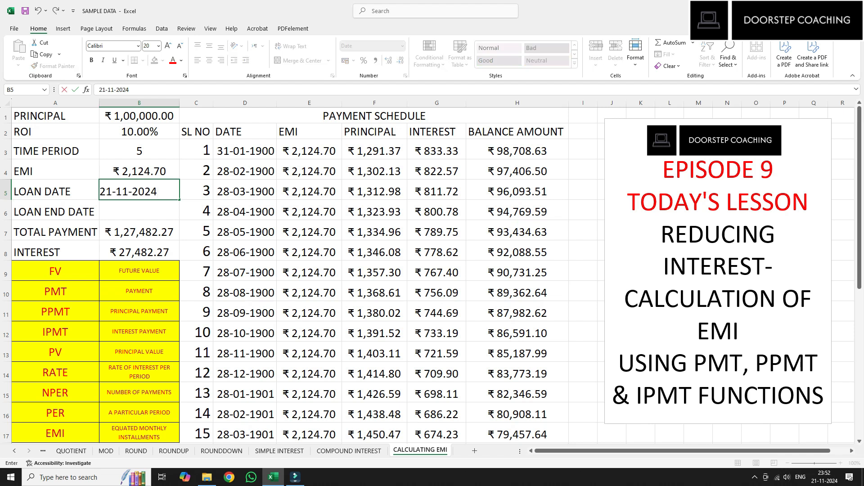
{"action": "key", "text": "Return"}
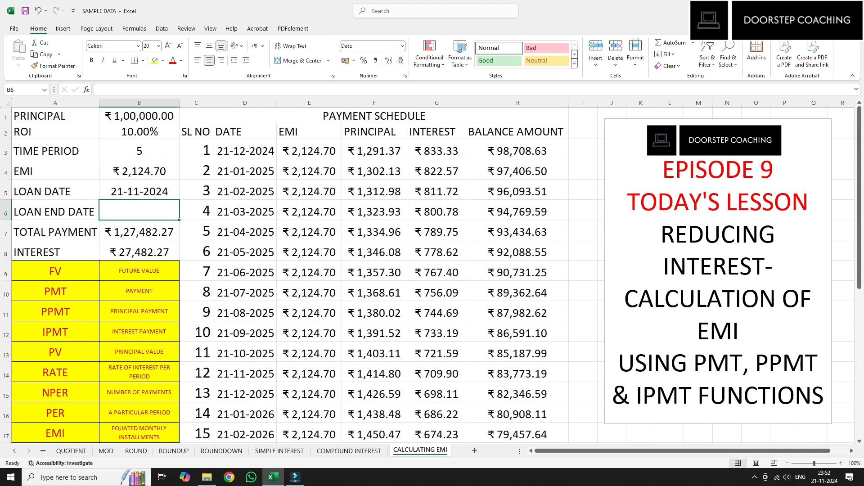
Step: Review the time period, rate, EMI and total interest cells, including the first scheduled EMI in E3
{"action": "left_click", "coordinate": [139, 151]}
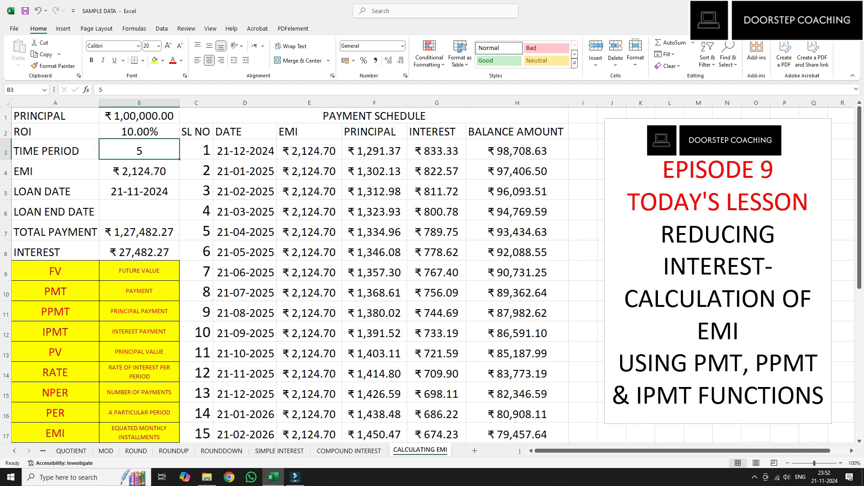
{"action": "left_click", "coordinate": [140, 103]}
{"action": "left_click", "coordinate": [139, 131]}
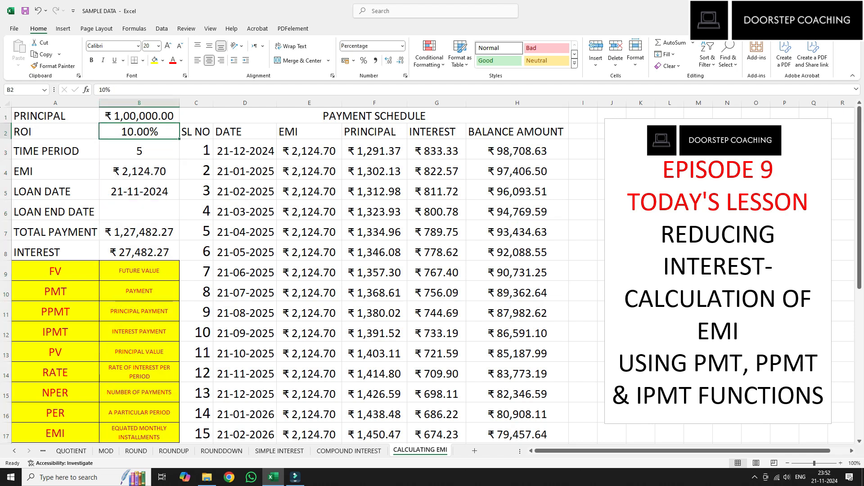
{"action": "left_click", "coordinate": [139, 171]}
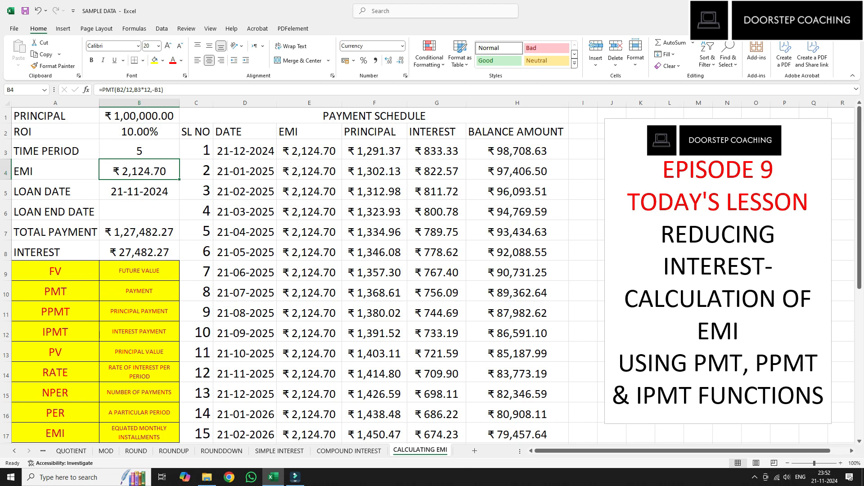
{"action": "left_click", "coordinate": [309, 151]}
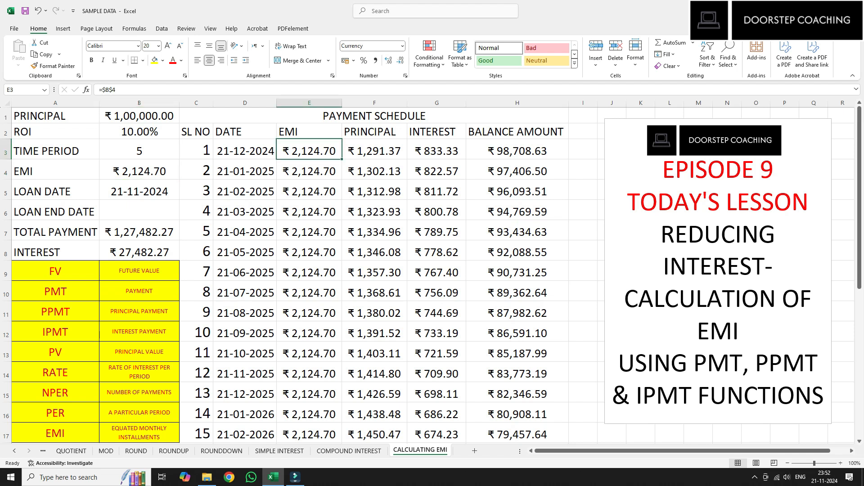
{"action": "left_click", "coordinate": [139, 252]}
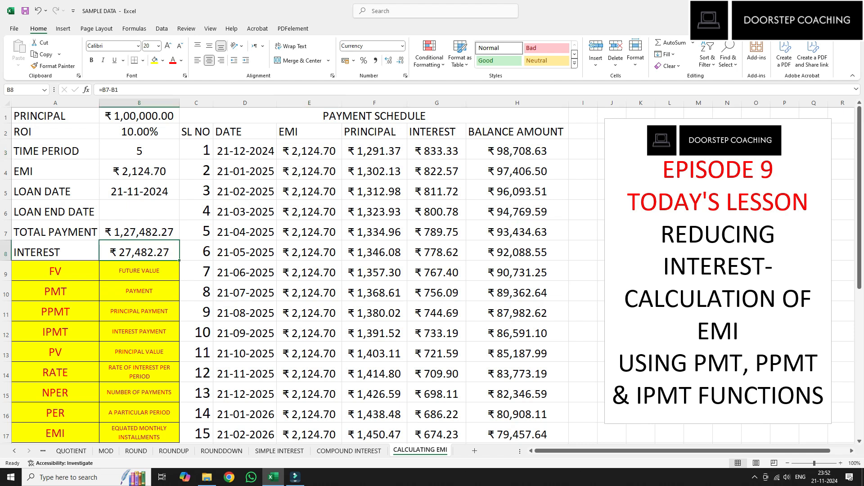
Step: Set the time period in B3 to 15 years and check the total interest in B8
{"action": "left_click", "coordinate": [139, 150]}
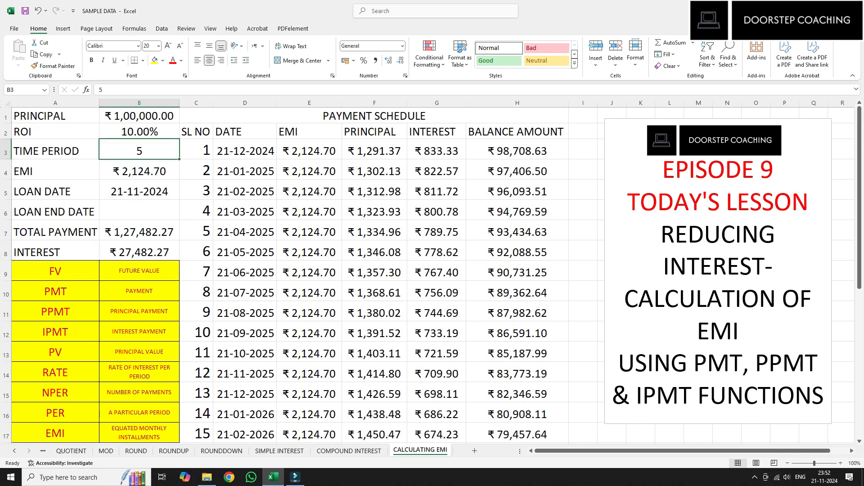
{"action": "type", "text": "15"}
{"action": "key", "text": "Return"}
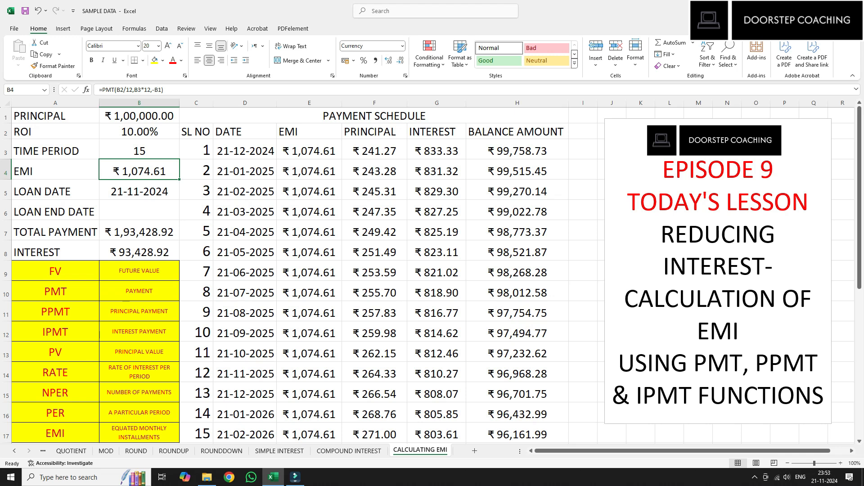
{"action": "left_click_drag", "start_coordinate": [139, 252], "coordinate": [196, 252]}
{"action": "left_click", "coordinate": [139, 252]}
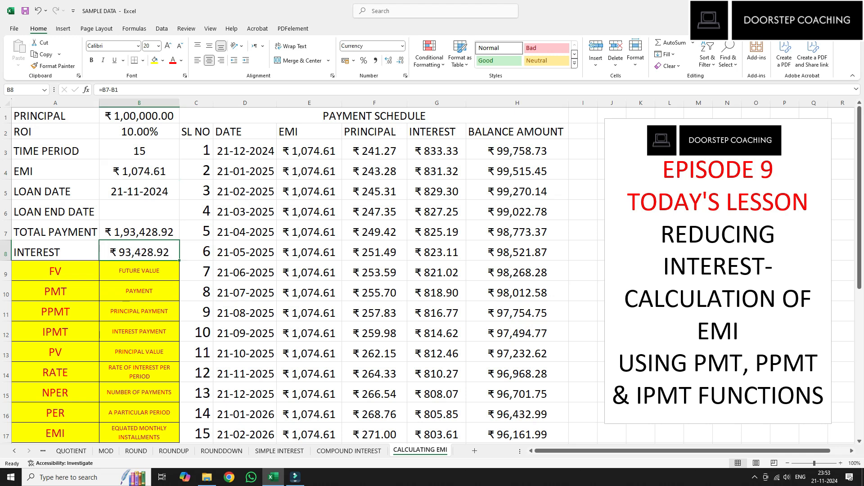
Step: Set the time period in B3 to 20 years and compare the EMI in B4 with the total interest in B8
{"action": "left_click", "coordinate": [139, 150]}
{"action": "type", "text": "20"}
{"action": "key", "text": "Return"}
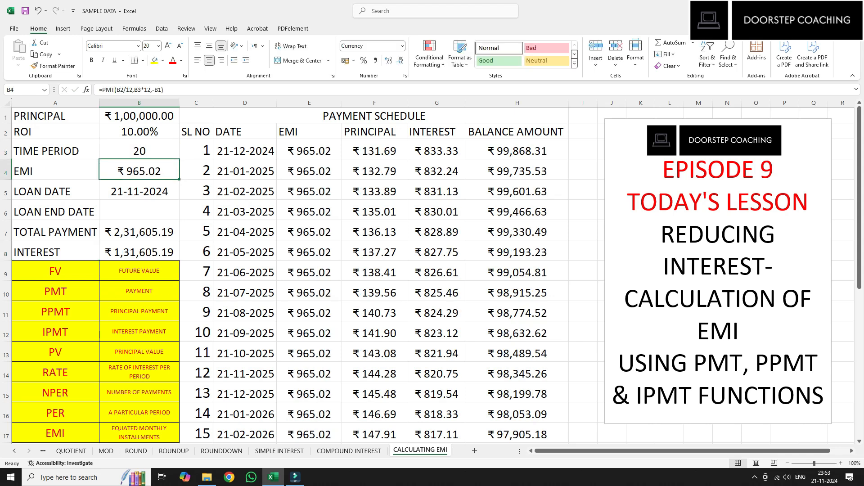
{"action": "left_click", "coordinate": [139, 252]}
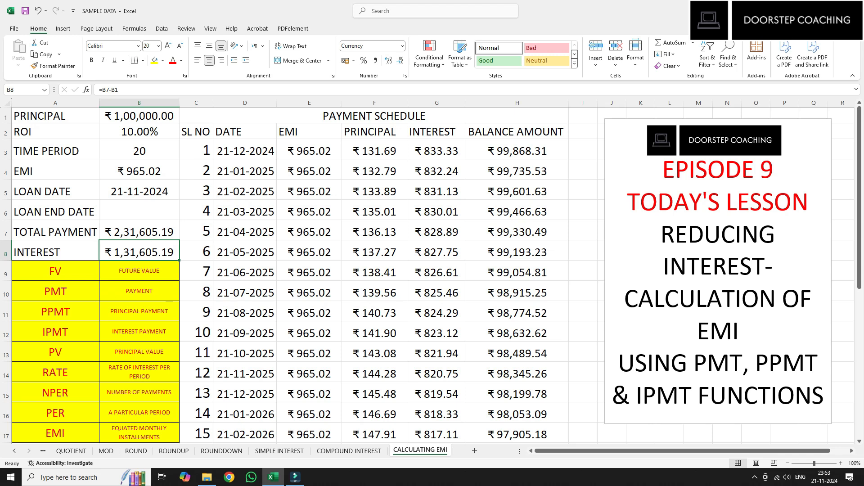
{"action": "left_click", "coordinate": [139, 150]}
{"action": "left_click", "coordinate": [139, 252]}
{"action": "left_click", "coordinate": [139, 171]}
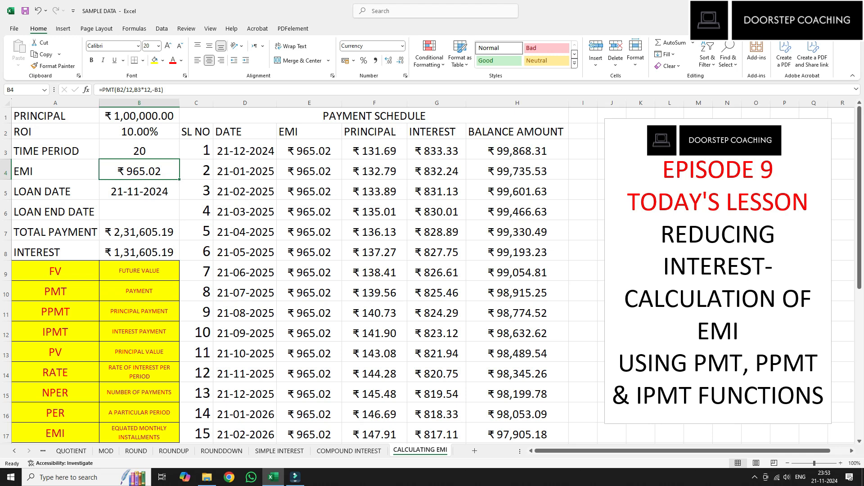
{"action": "left_click", "coordinate": [139, 252]}
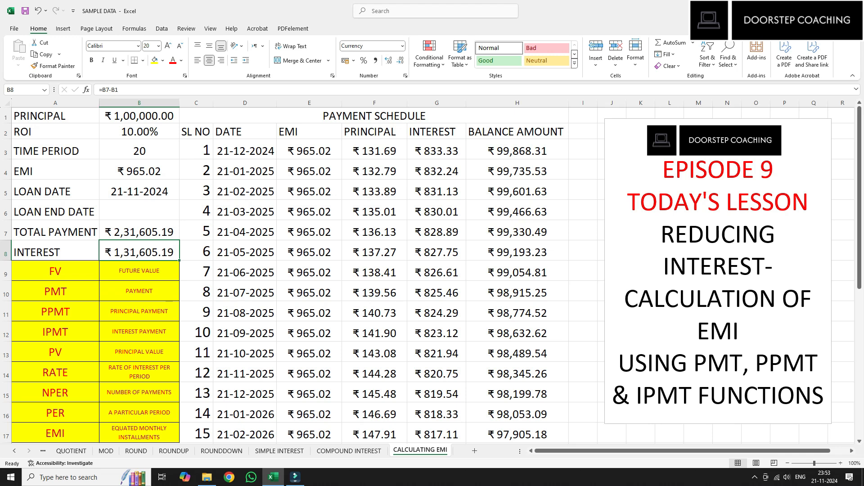
Step: Set the time period in B3 back to 2 years
{"action": "left_click", "coordinate": [139, 150]}
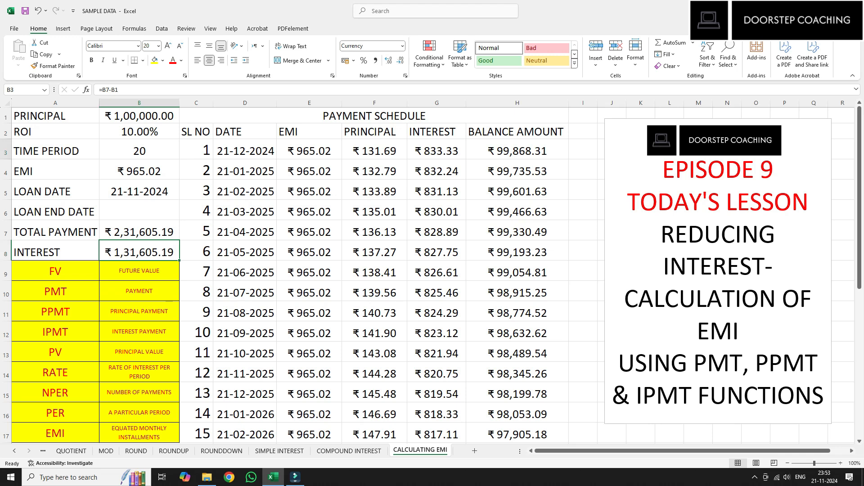
{"action": "type", "text": "2"}
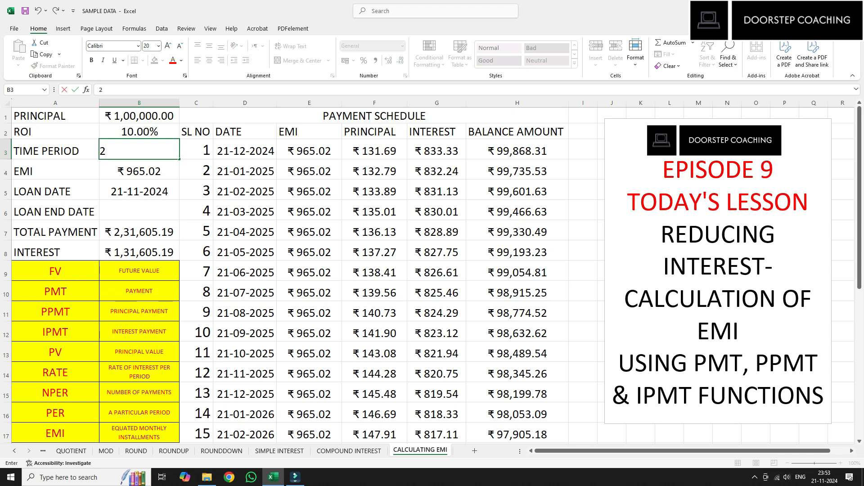
{"action": "key", "text": "Return"}
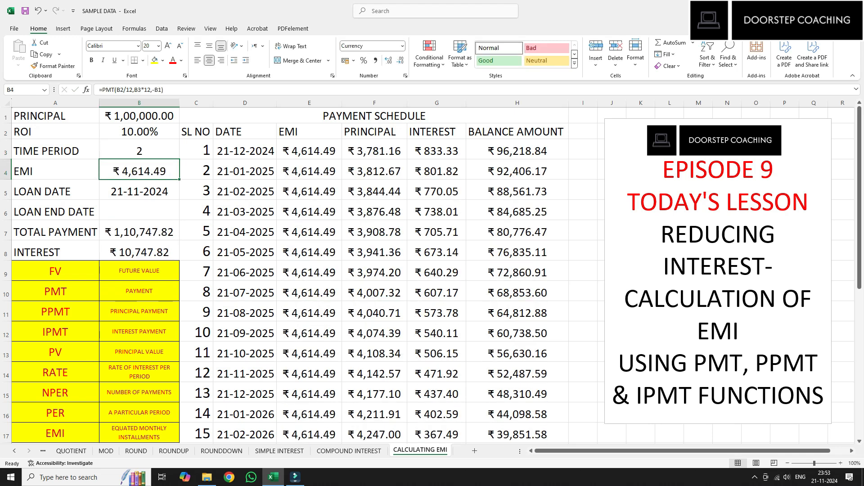
Step: Compare the first instalment's principal in F3 with its interest in G3
{"action": "left_click", "coordinate": [374, 151]}
{"action": "left_click", "coordinate": [437, 150]}
{"action": "left_click", "coordinate": [375, 151]}
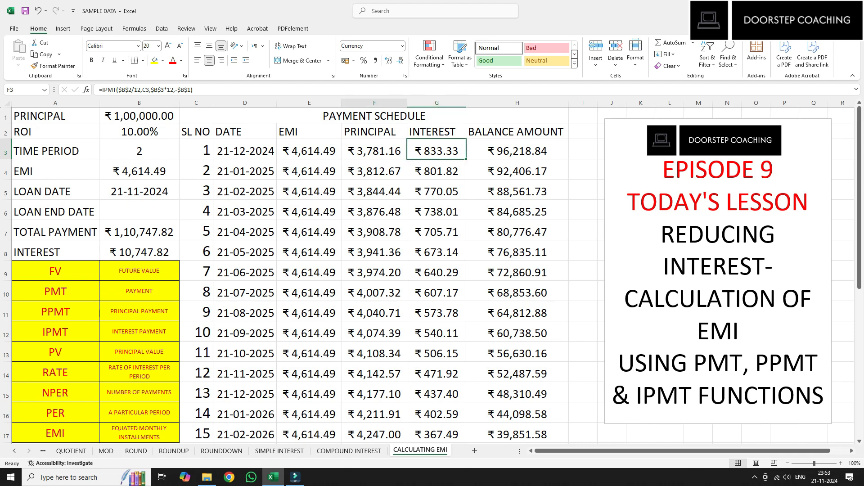
{"action": "left_click", "coordinate": [436, 151]}
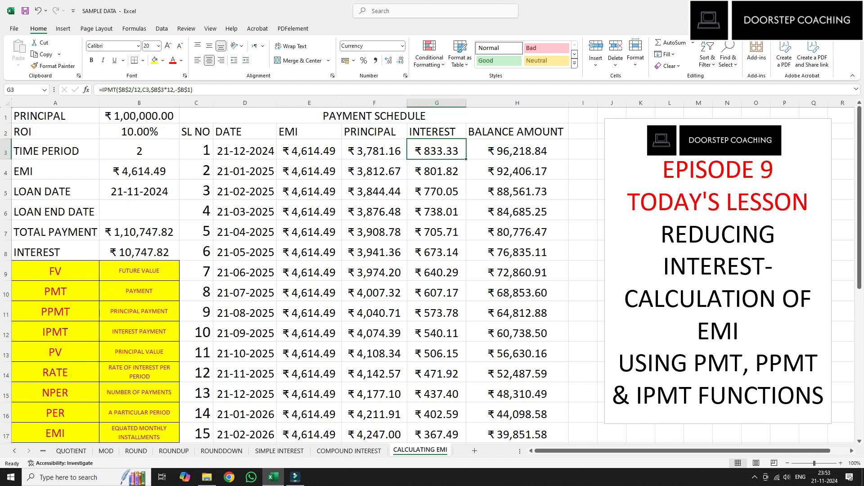
Step: Set the time period in B3 to 20 years and compare the first instalment's principal in F3 with its interest in G3
{"action": "left_click", "coordinate": [139, 150]}
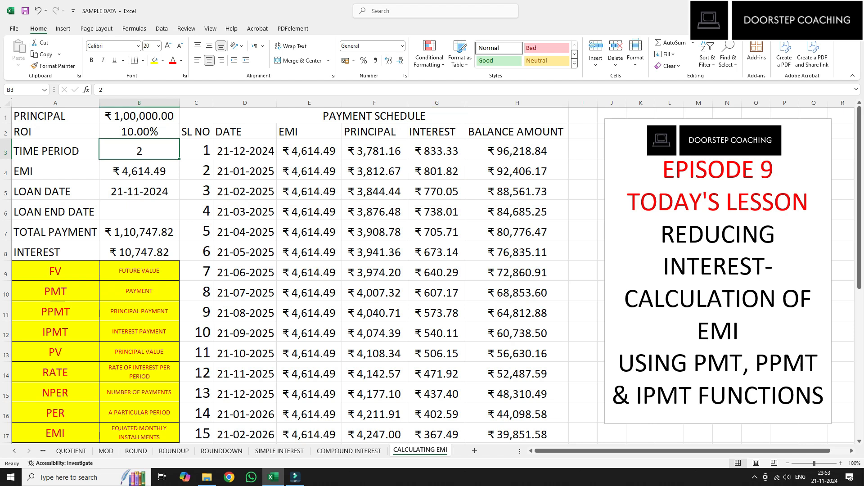
{"action": "type", "text": "20"}
{"action": "key", "text": "Return"}
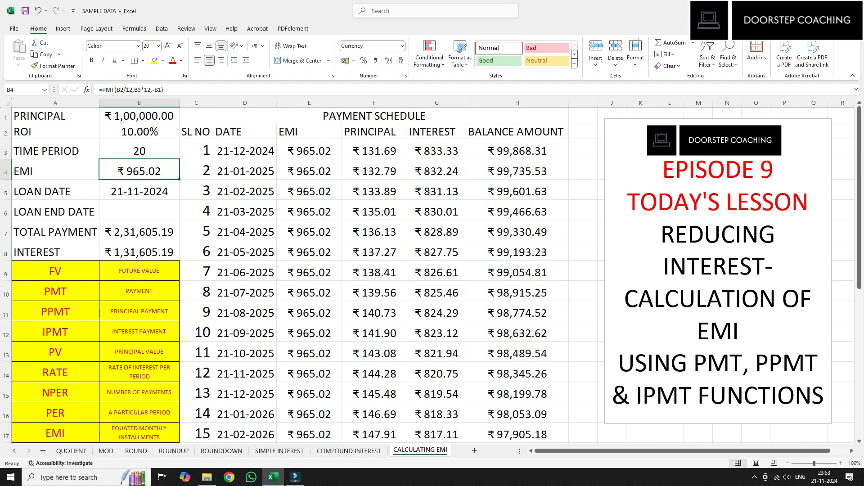
{"action": "left_click", "coordinate": [374, 150]}
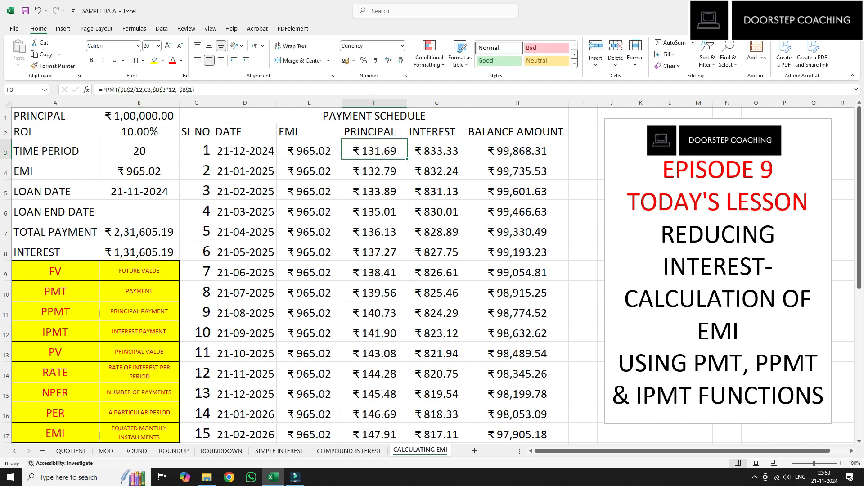
{"action": "left_click", "coordinate": [437, 151]}
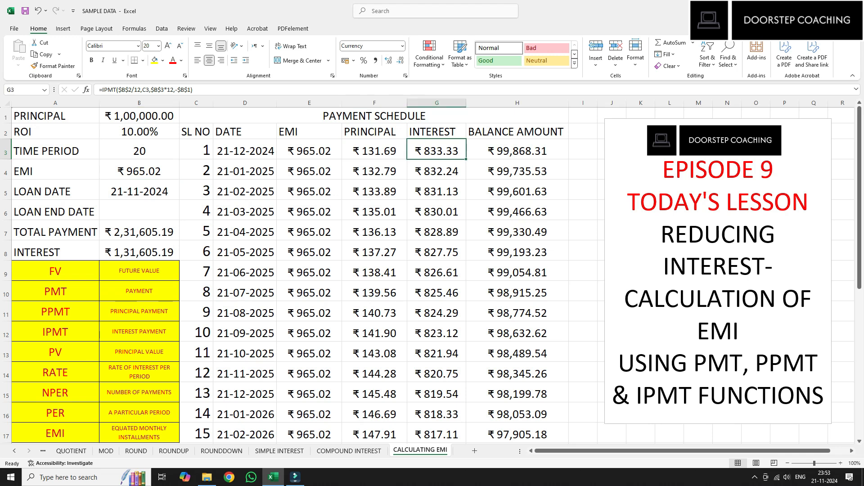
{"action": "scroll", "coordinate": [437, 270], "scroll_direction": "down", "scroll_amount": 3}
{"action": "scroll", "coordinate": [437, 270], "scroll_direction": "up", "scroll_amount": 3}
{"action": "left_click", "coordinate": [374, 151]}
{"action": "left_click", "coordinate": [437, 151]}
Step: Set the time period in B3 back to 2 years
{"action": "left_click", "coordinate": [139, 151]}
{"action": "type", "text": "2"}
{"action": "key", "text": "Return"}
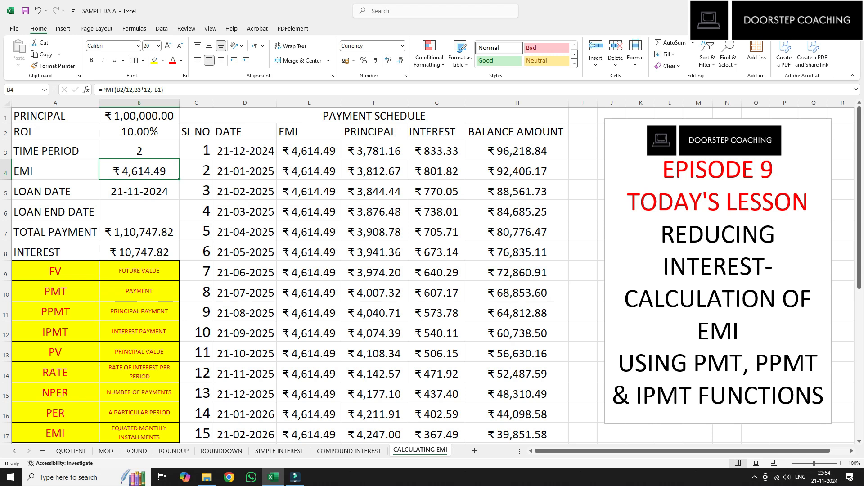
Step: Set the time period in B3 to 20 years and check the first instalment's split in F3 and G3 against the total interest in B8
{"action": "double_click", "coordinate": [139, 150]}
{"action": "type", "text": "0"}
{"action": "key", "text": "Return"}
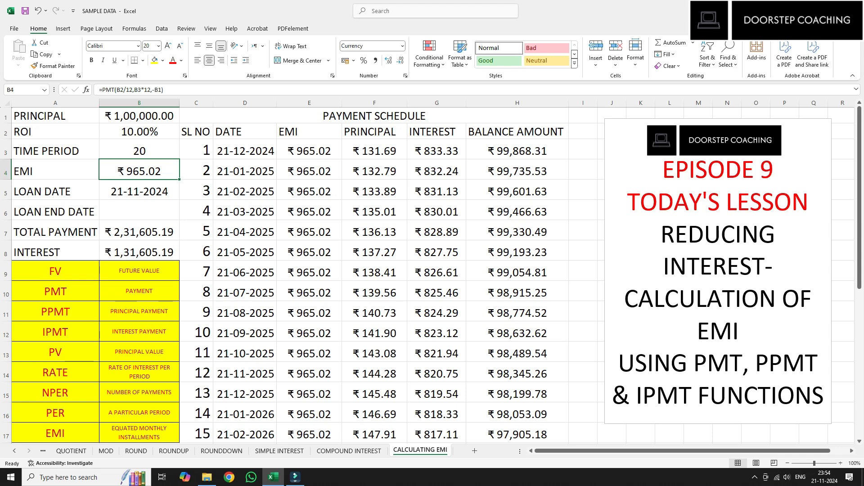
{"action": "left_click", "coordinate": [375, 150]}
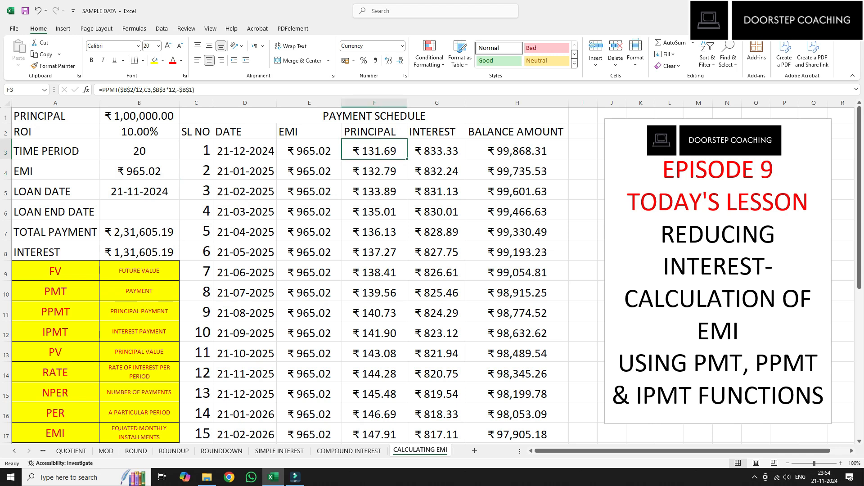
{"action": "left_click", "coordinate": [436, 151]}
{"action": "left_click", "coordinate": [139, 252]}
Step: Set the time period in B3 to 25 years and compare the total interest in B8 with the principal in B1 and total payment in B7
{"action": "left_click", "coordinate": [139, 151]}
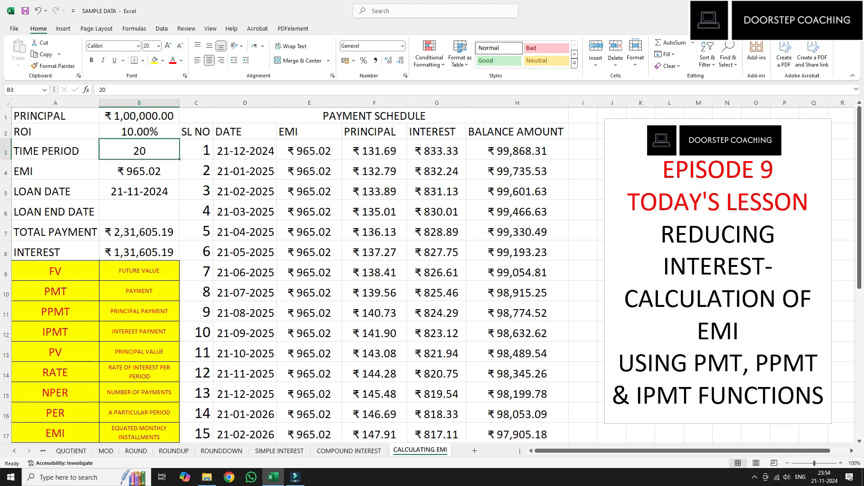
{"action": "type", "text": "25"}
{"action": "key", "text": "Return"}
{"action": "left_click", "coordinate": [139, 252]}
{"action": "left_click", "coordinate": [139, 115]}
{"action": "left_click", "coordinate": [139, 252]}
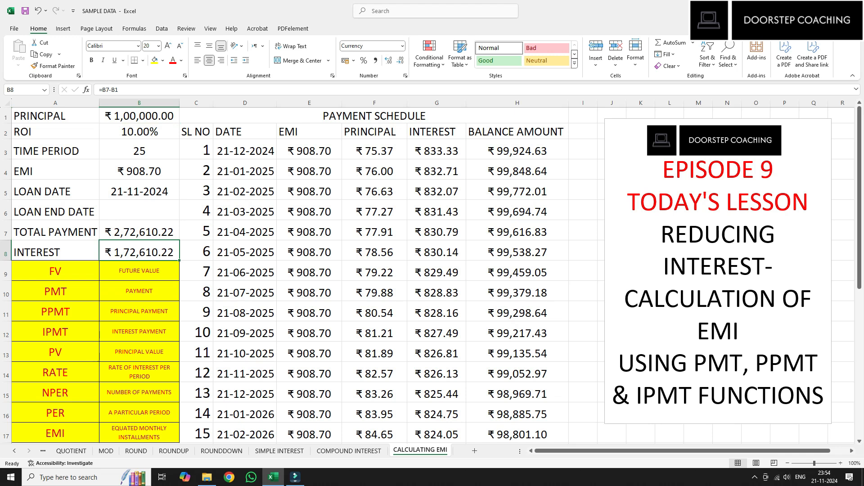
{"action": "left_click", "coordinate": [139, 232]}
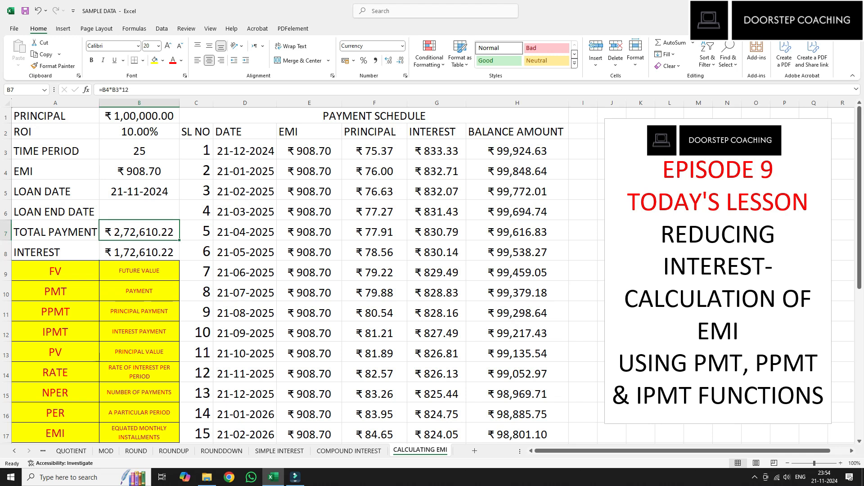
{"action": "left_click", "coordinate": [139, 252]}
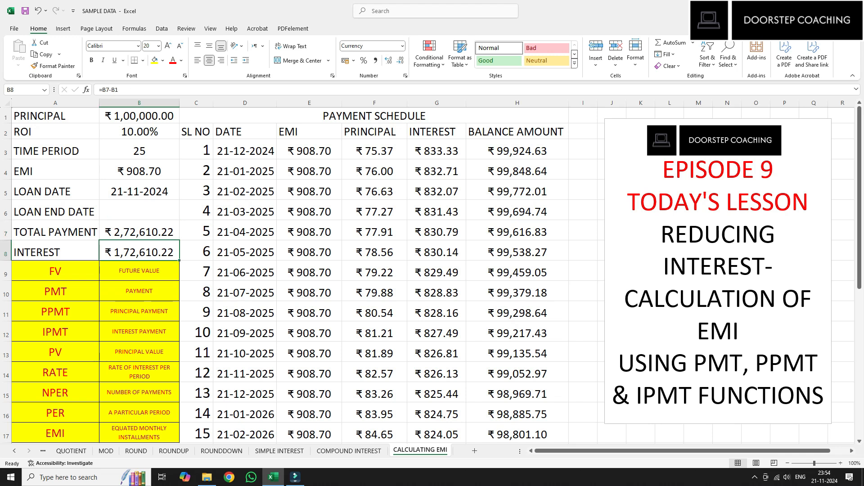
Step: Set the time period in B3 to 2 years and compare the total interest in B8 with the EMI in B4
{"action": "left_click", "coordinate": [139, 150]}
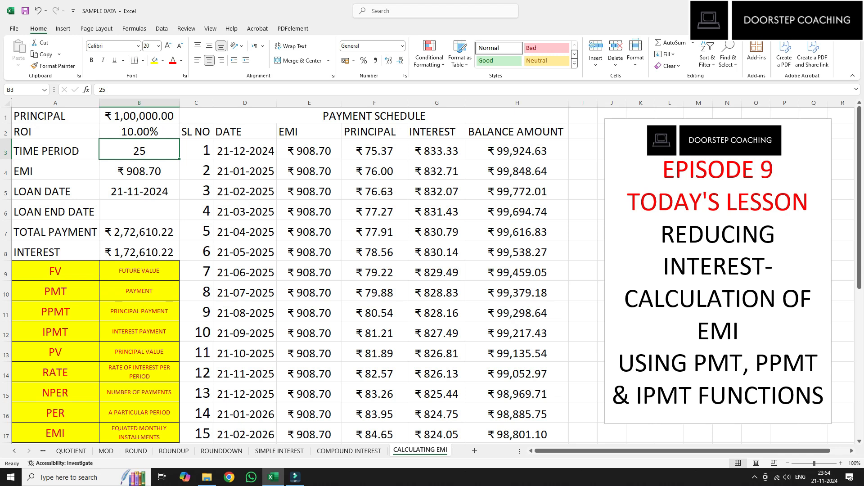
{"action": "type", "text": "2"}
{"action": "key", "text": "Return"}
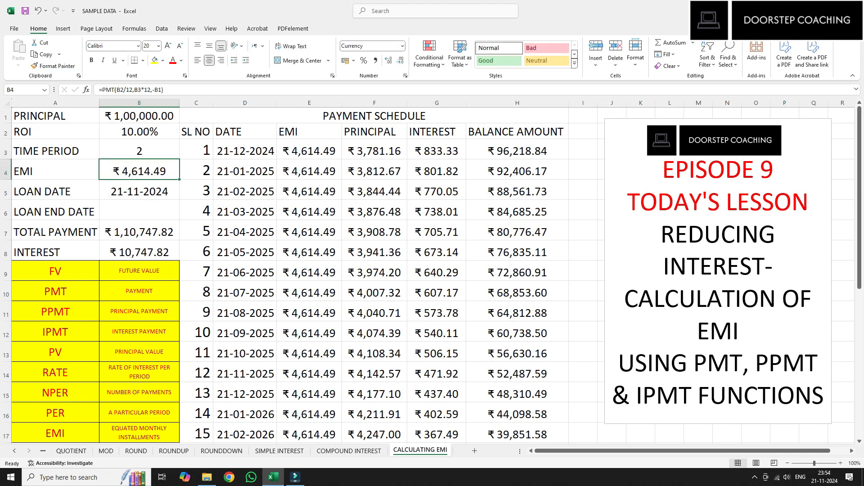
{"action": "left_click", "coordinate": [139, 251]}
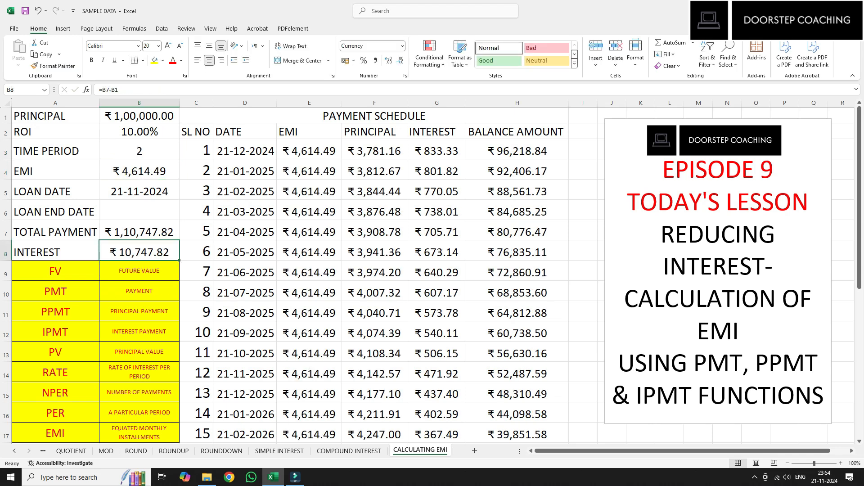
{"action": "left_click", "coordinate": [139, 171]}
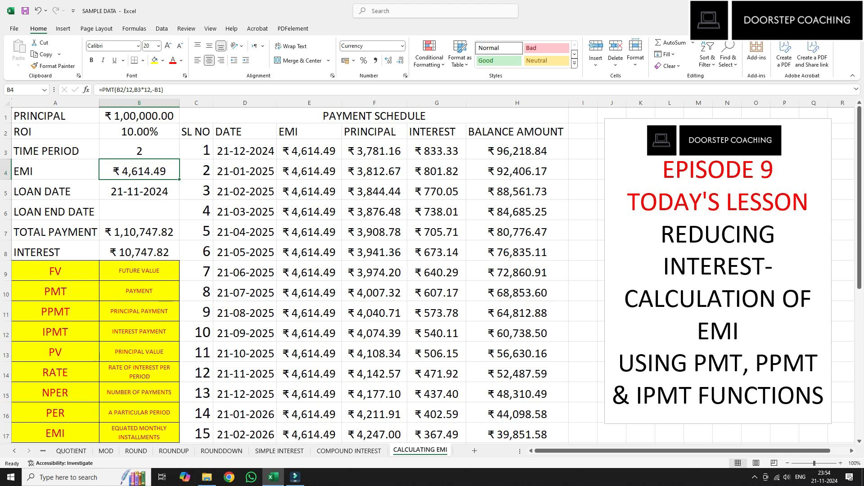
{"action": "left_click", "coordinate": [139, 252]}
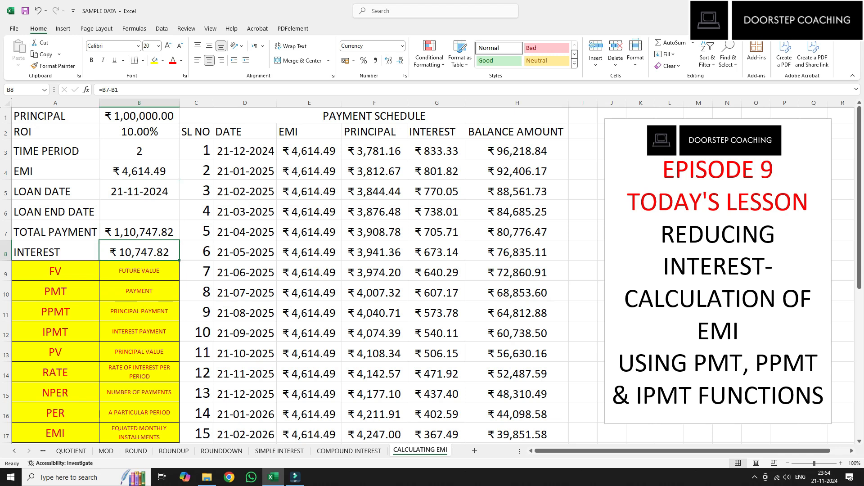
{"action": "left_click", "coordinate": [139, 171]}
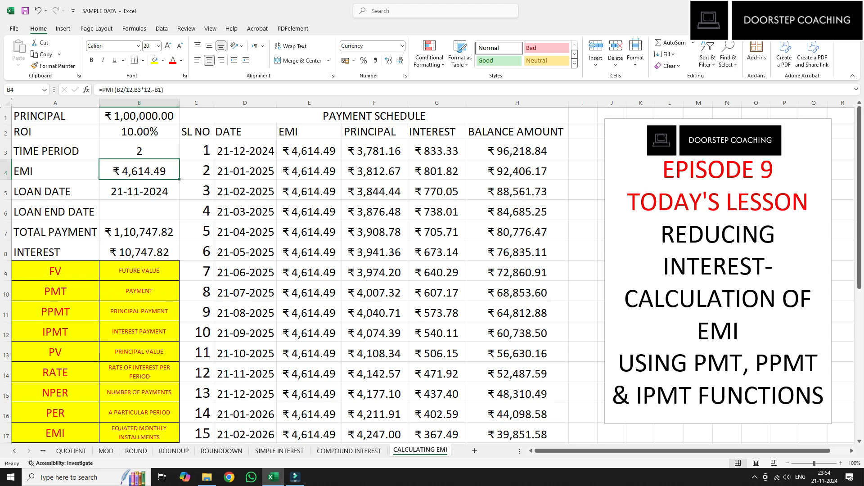
Step: Set the time period in B3 to 10 years and check the total interest in B8
{"action": "left_click", "coordinate": [139, 151]}
{"action": "type", "text": "10"}
{"action": "key", "text": "Return"}
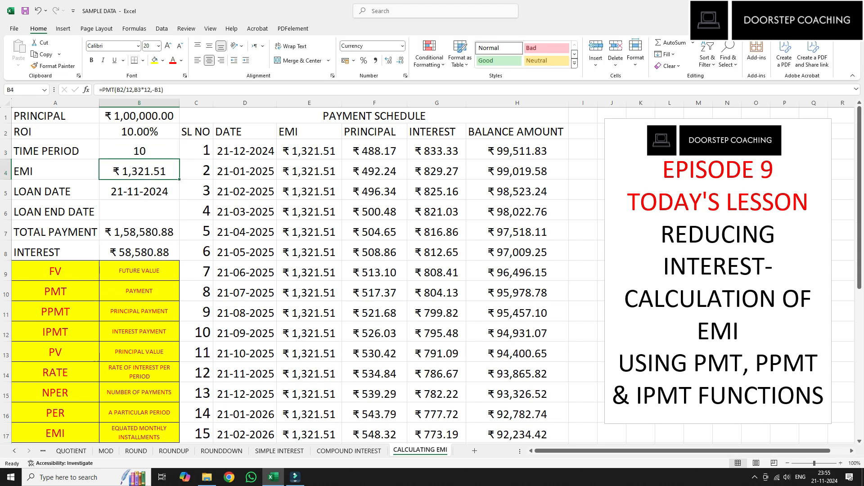
{"action": "left_click", "coordinate": [139, 252]}
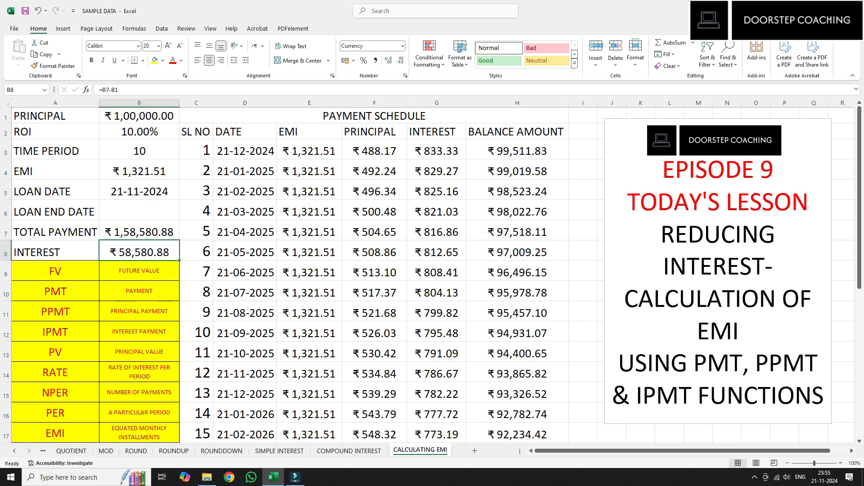
Step: Return the time period in B3 to 2 years
{"action": "left_click", "coordinate": [139, 151]}
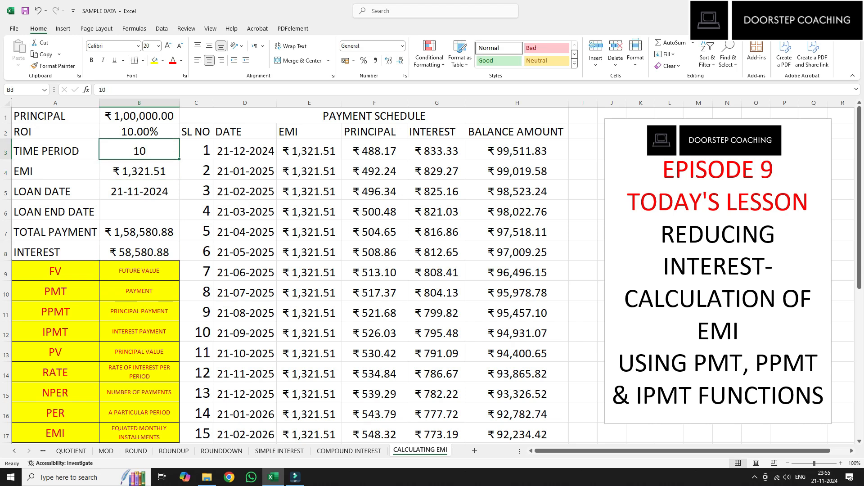
{"action": "type", "text": "2"}
{"action": "key", "text": "Return"}
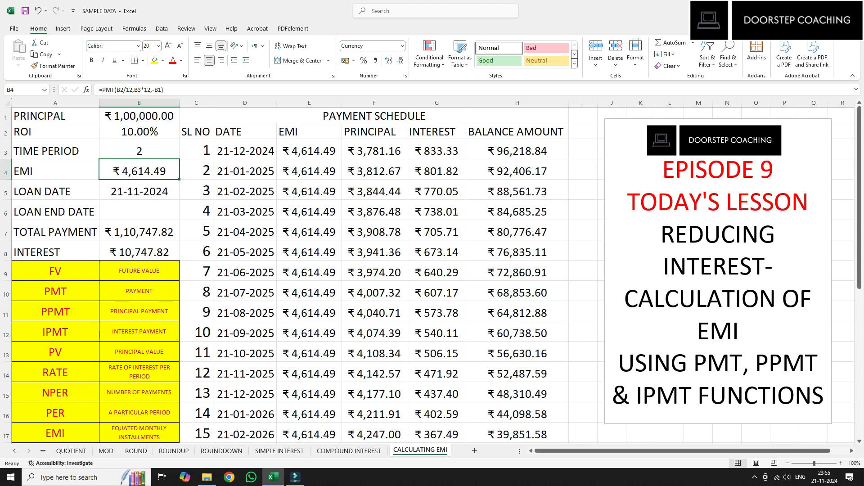